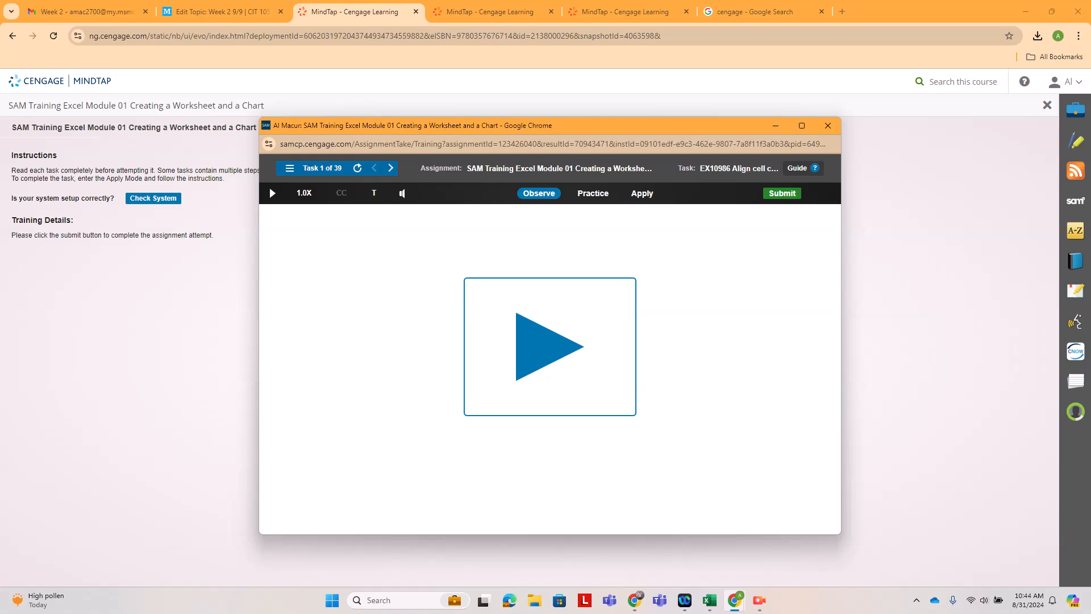
Open Task 1, Align cell contents, from the task list, maximize the training window and play the task demonstration.
click(290, 168)
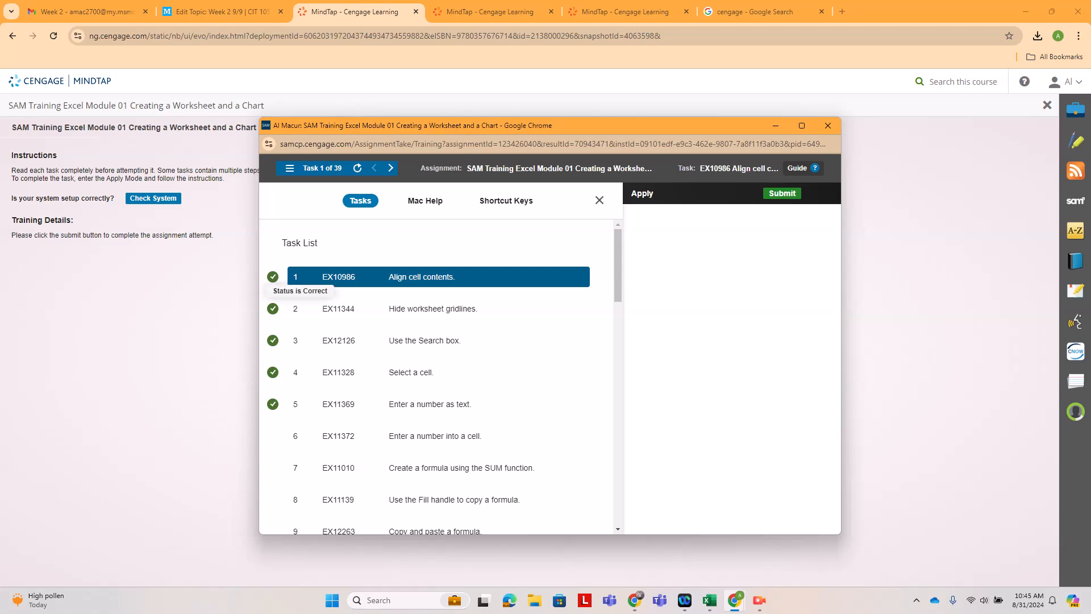
click(278, 277)
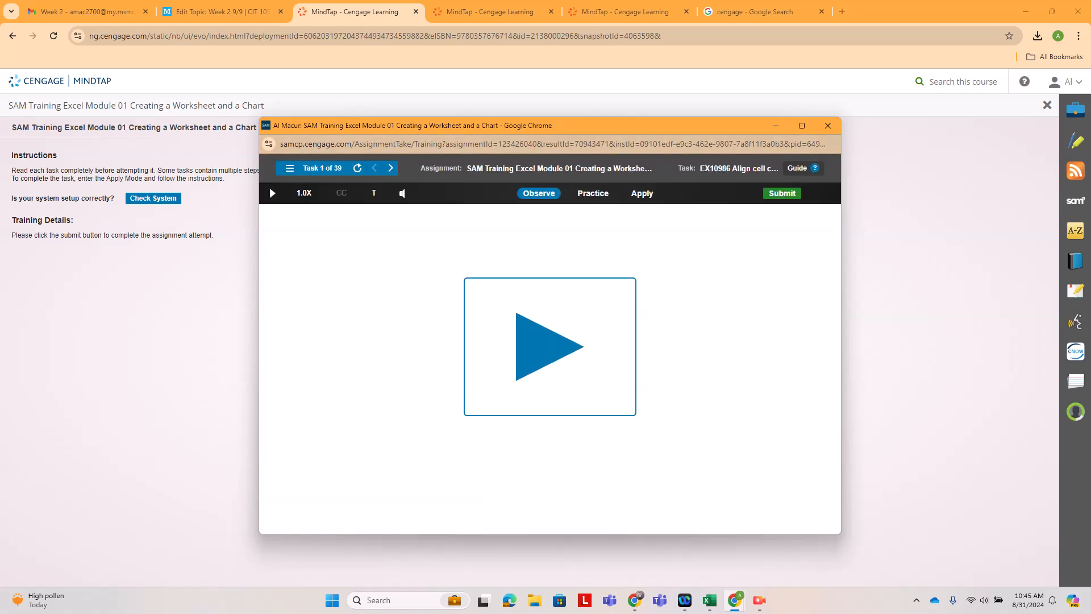
click(802, 125)
click(546, 312)
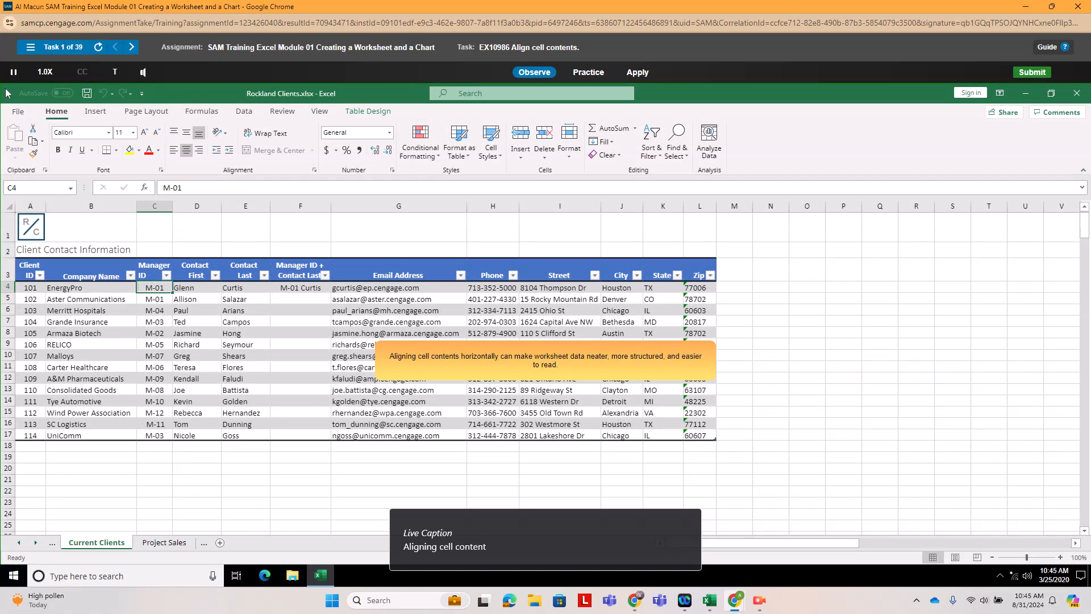
Switch Task 1 to Apply mode and center the contents of cell C3 horizontally.
click(637, 72)
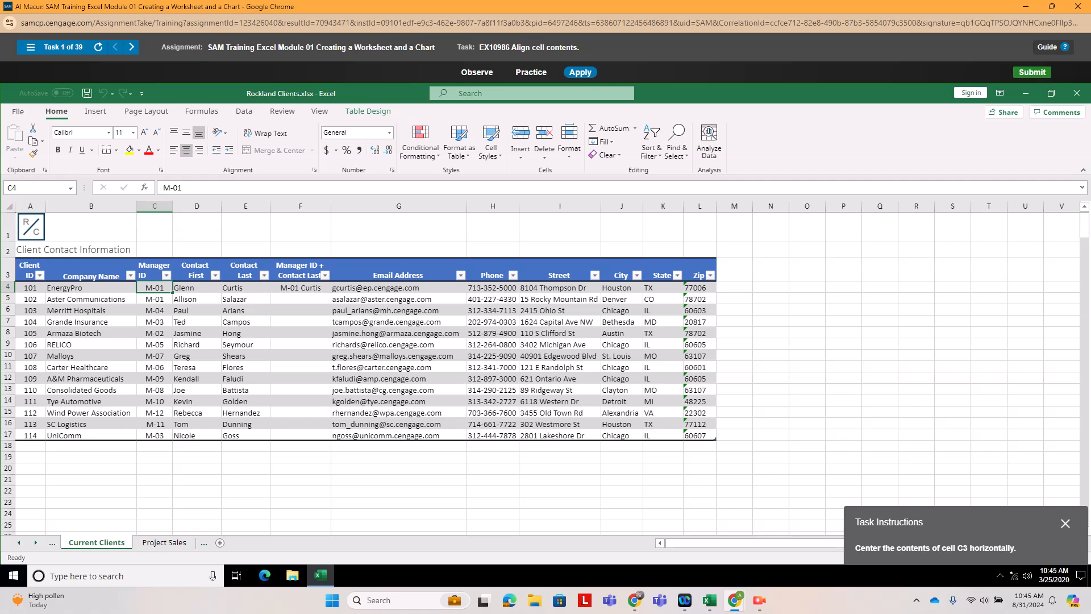
click(153, 270)
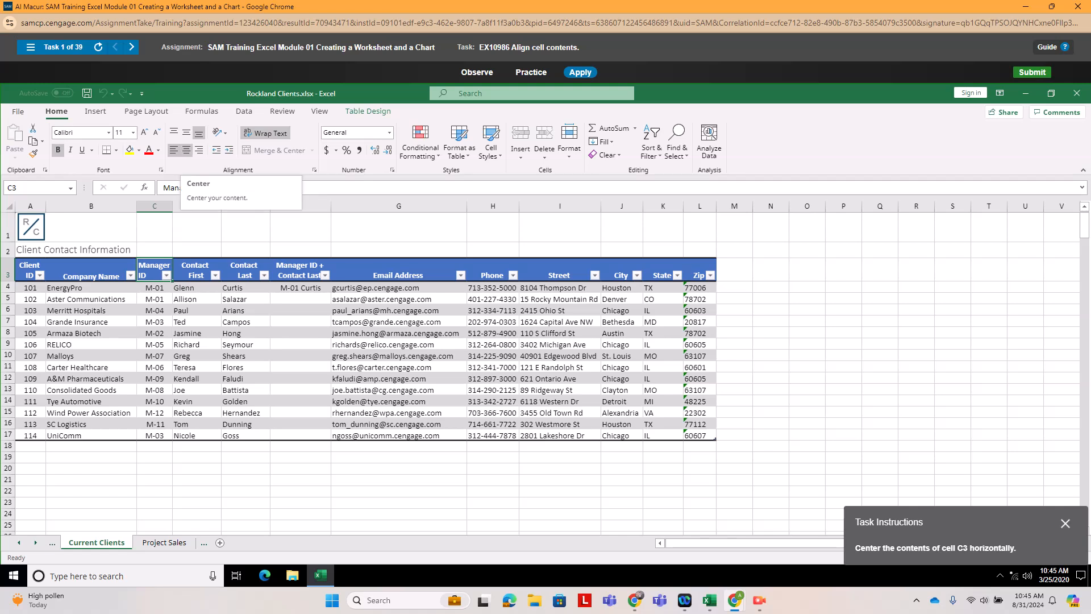
click(186, 150)
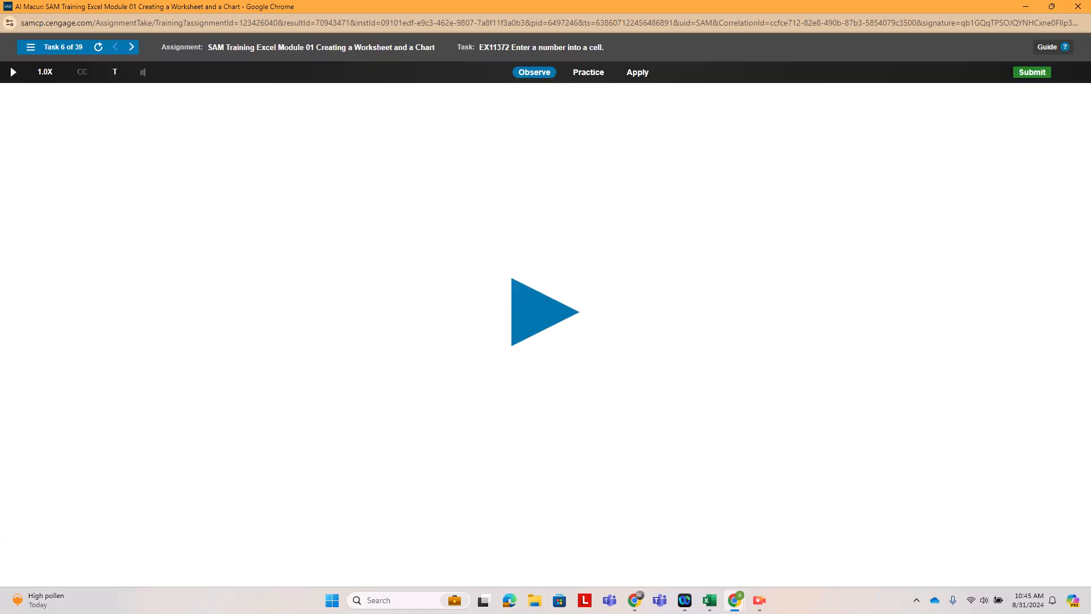
Open Task 2, Hide worksheet gridlines, in Apply mode and hide the gridlines of the Income Statement worksheet.
click(637, 72)
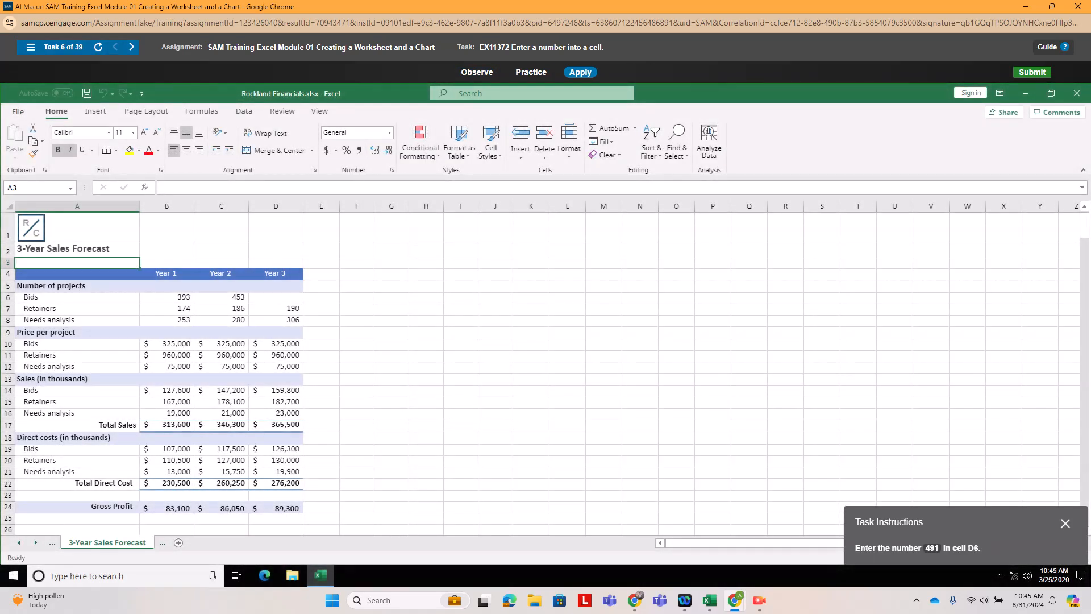
click(30, 48)
click(80, 188)
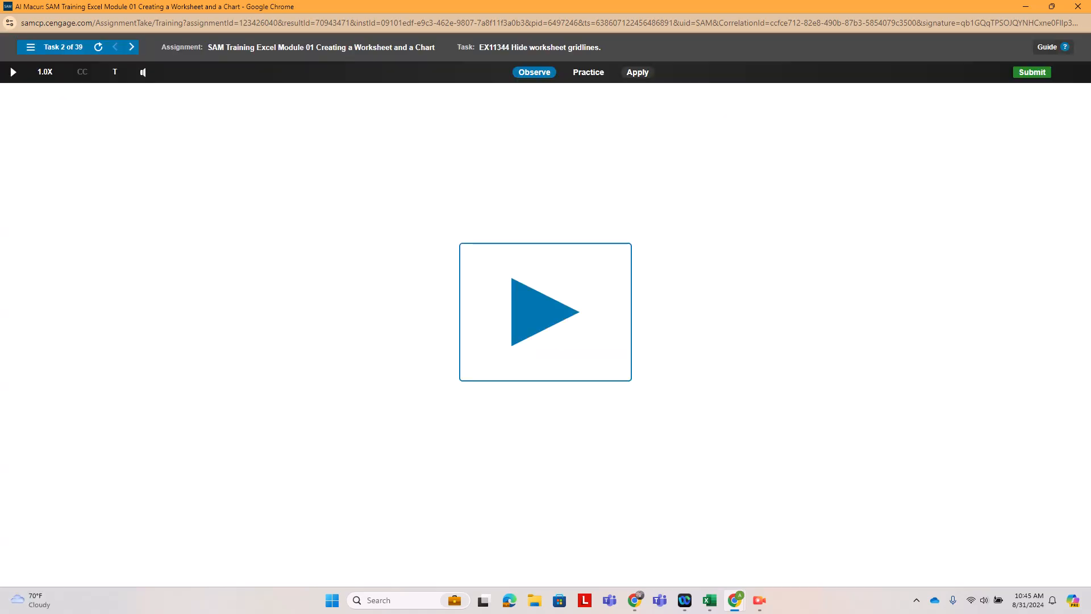
click(627, 72)
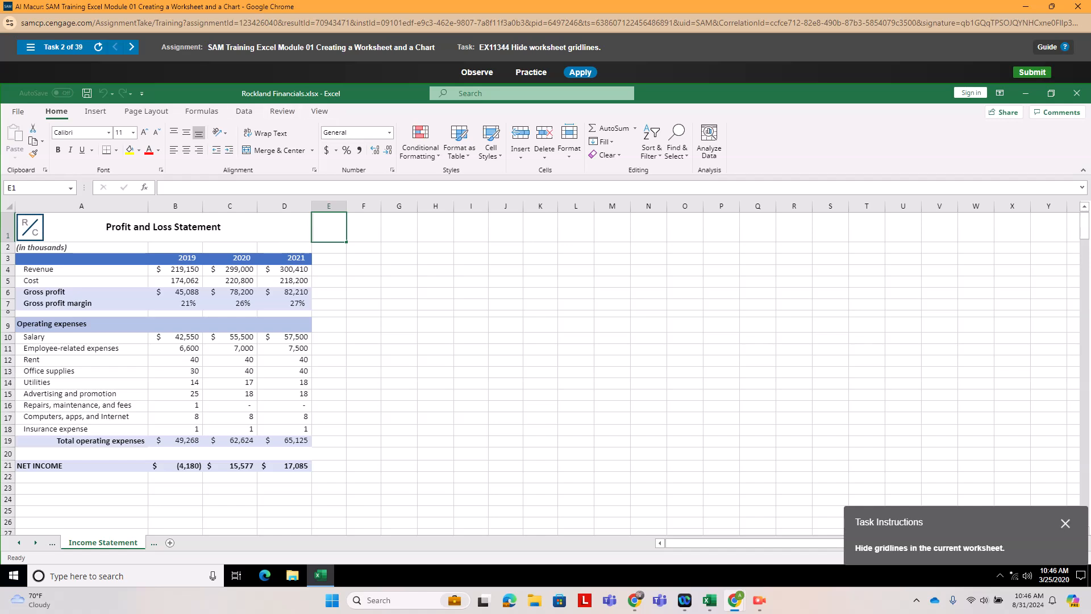
click(319, 111)
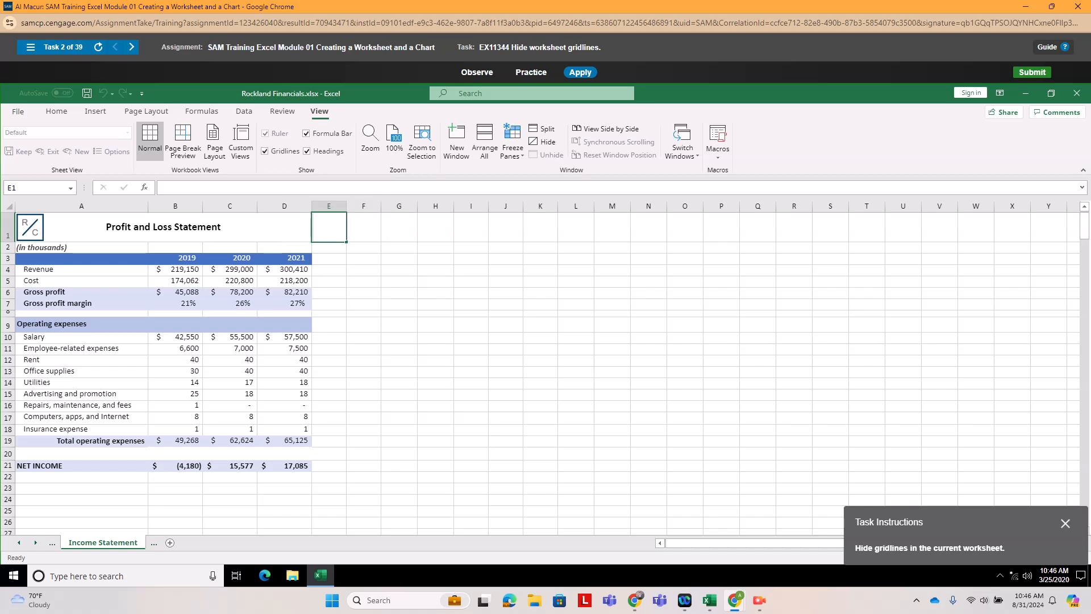
click(265, 151)
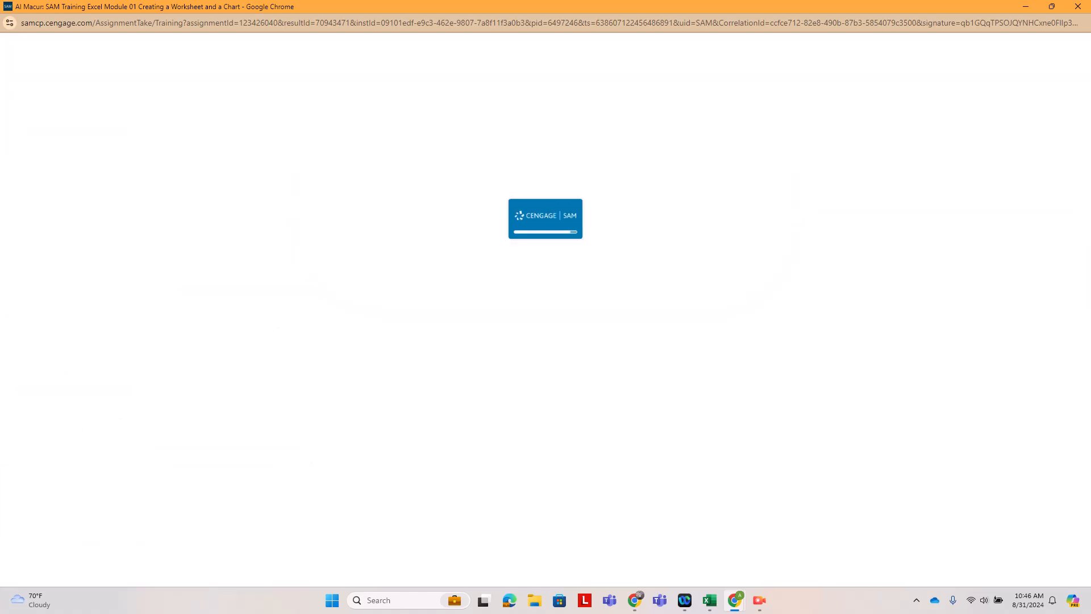
Open Task 3, Use the Search box, from the task list in Apply mode.
click(62, 47)
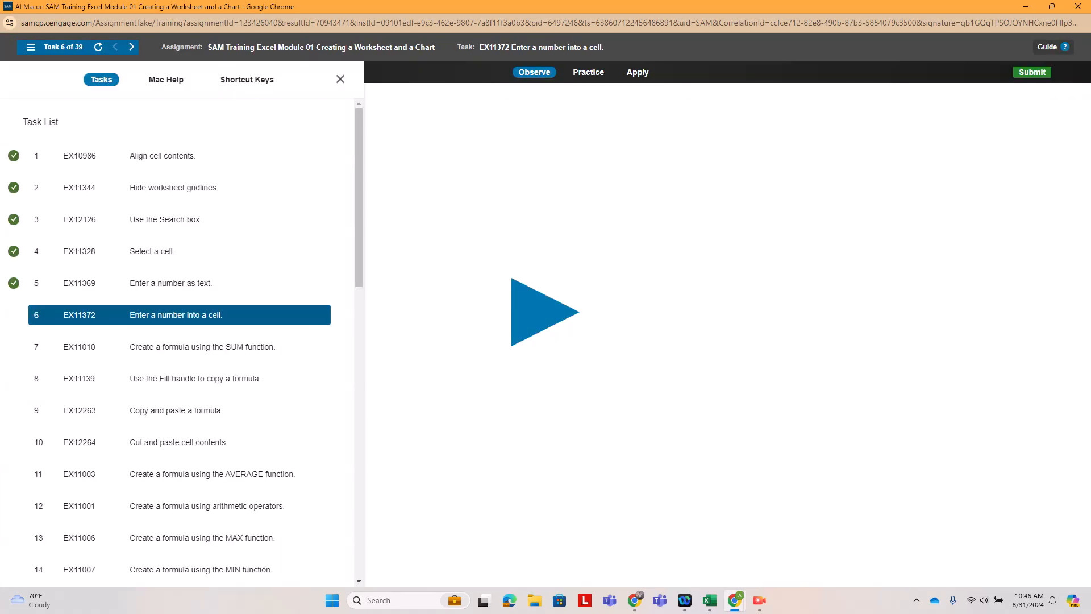
click(165, 219)
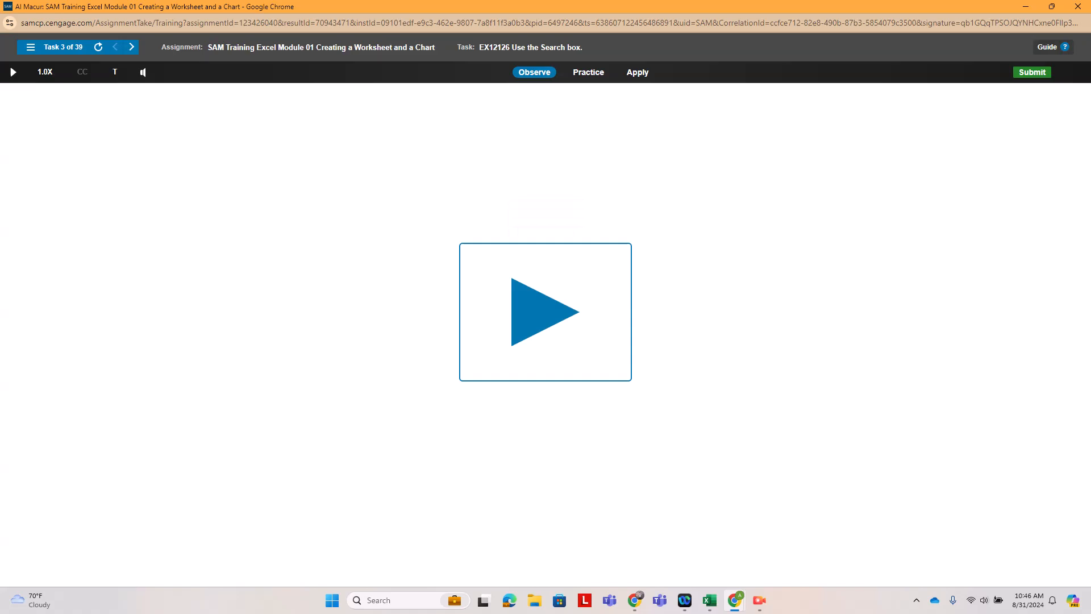
click(638, 72)
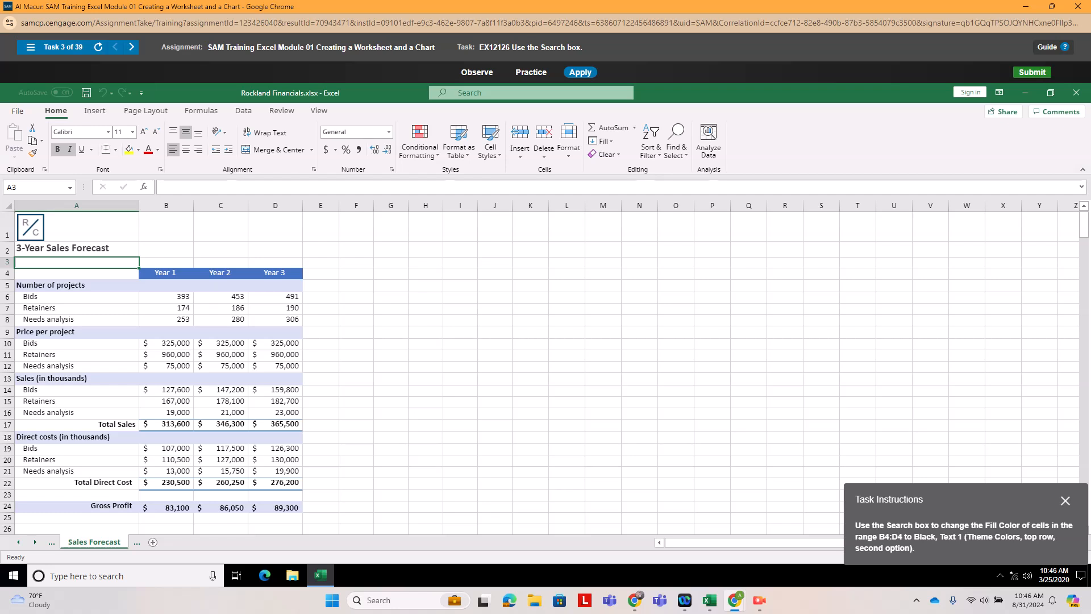
Find the Fill Color command by searching for "fill color" and apply Black, Text 1 to the range B4:D4.
click(166, 273)
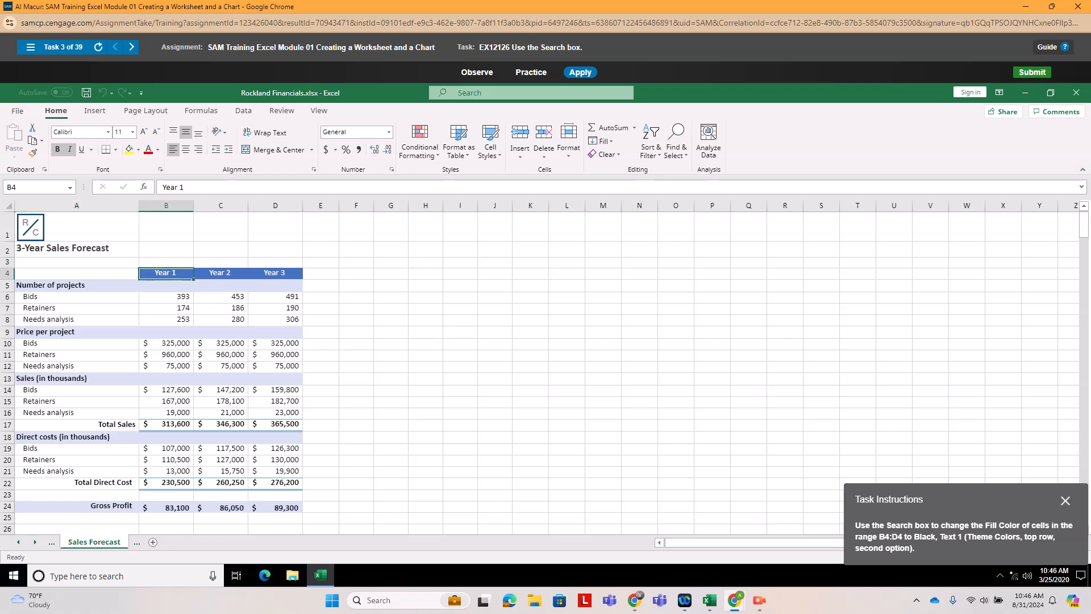
drag(166, 274, 275, 274)
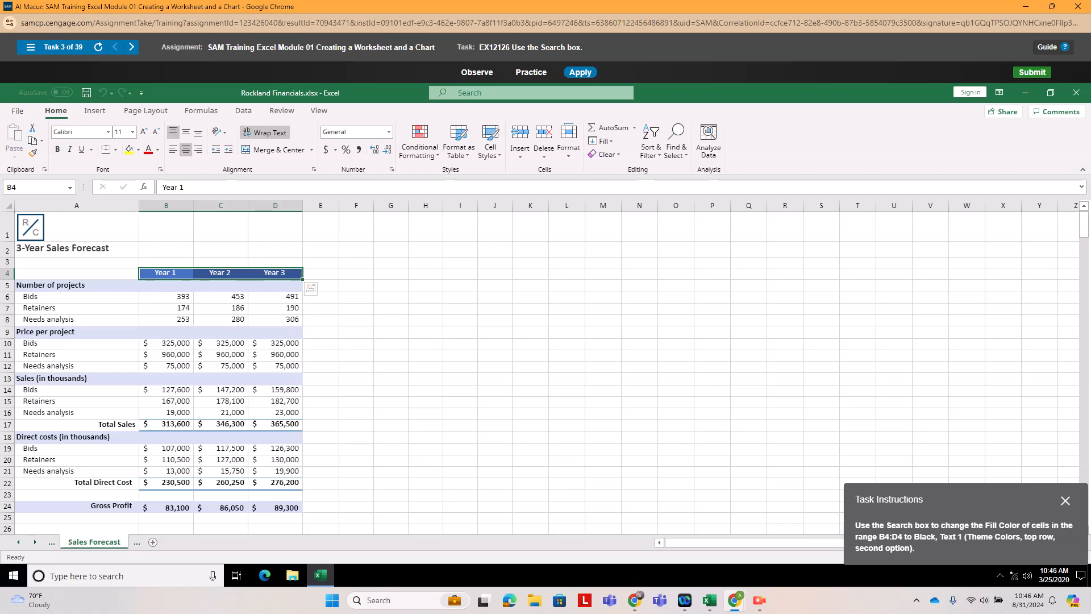
key(alt+q)
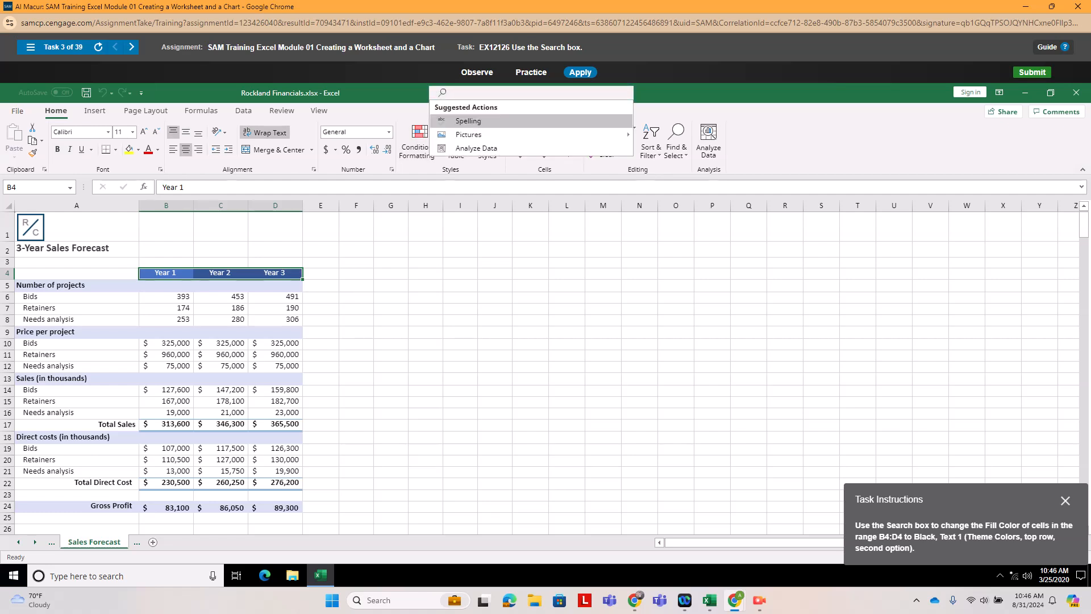
text(fill color)
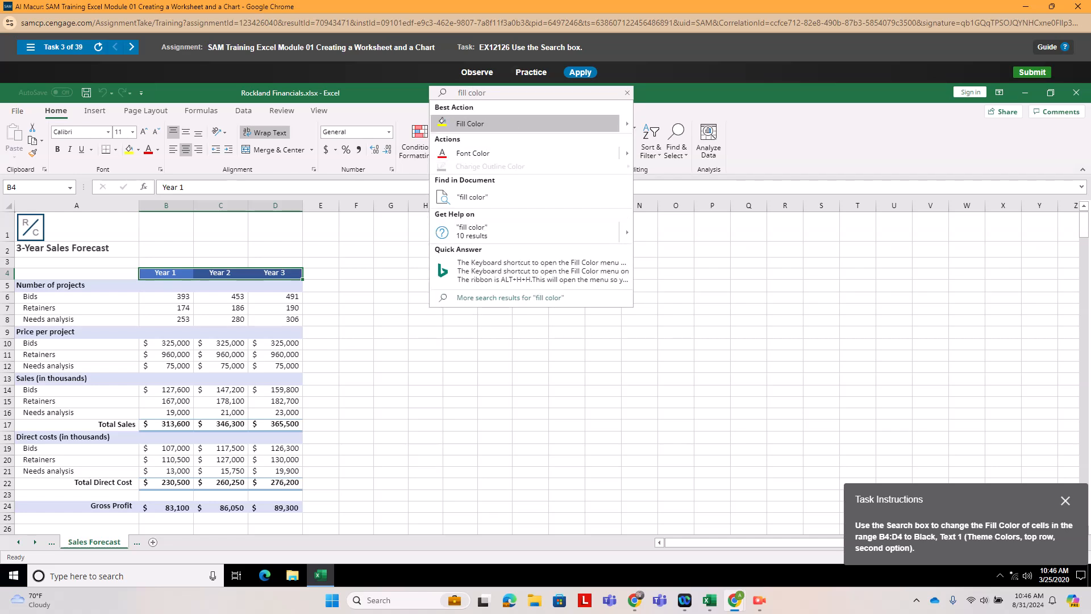
key(Right)
key(Right)
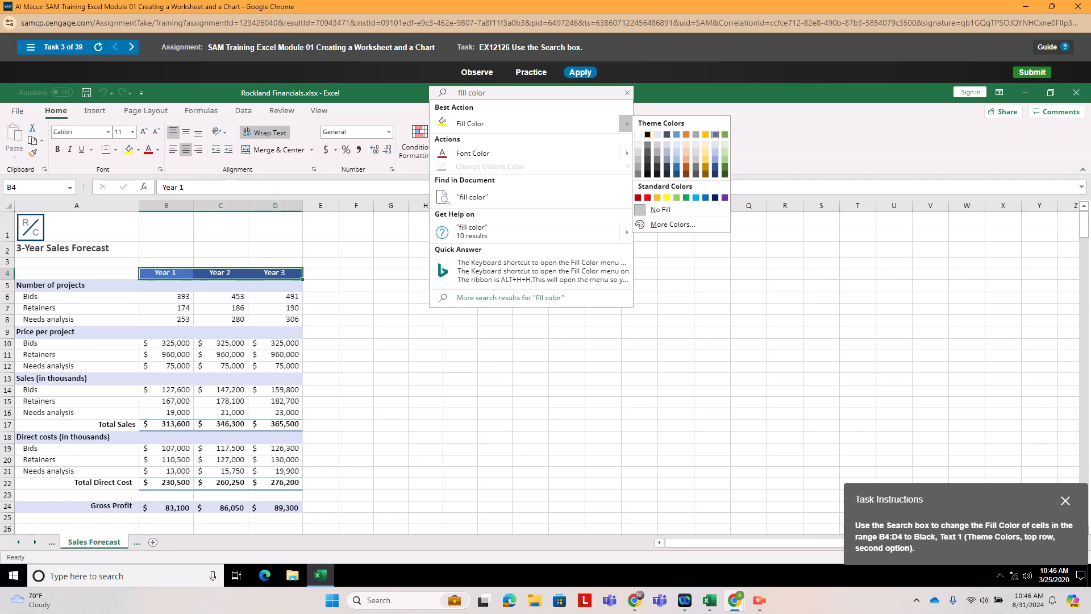
key(Return)
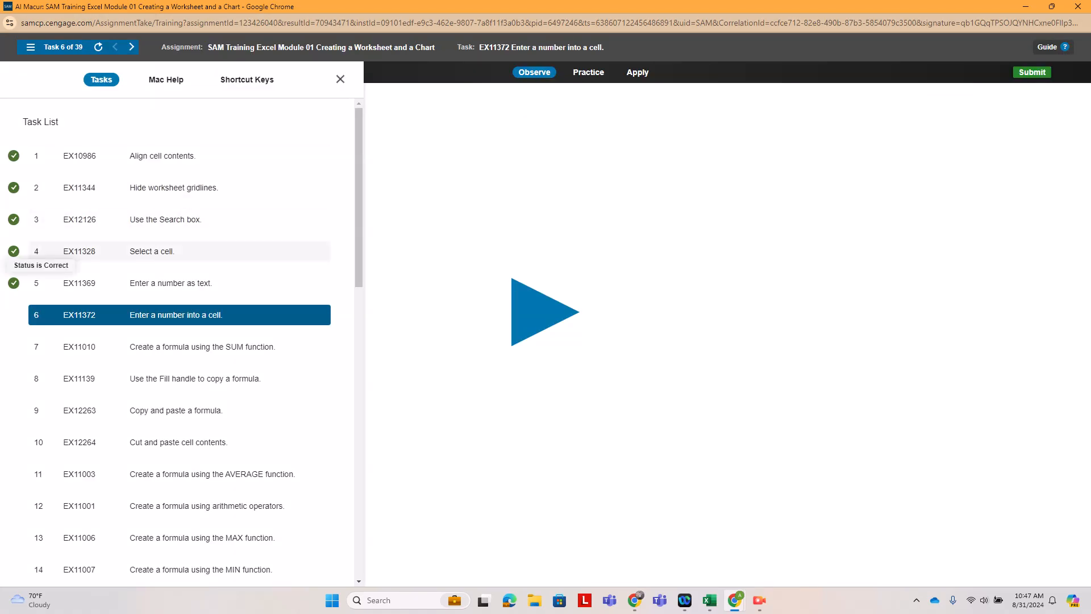
Open Task 4, Select a cell, in Apply mode and select cell D22.
click(13, 251)
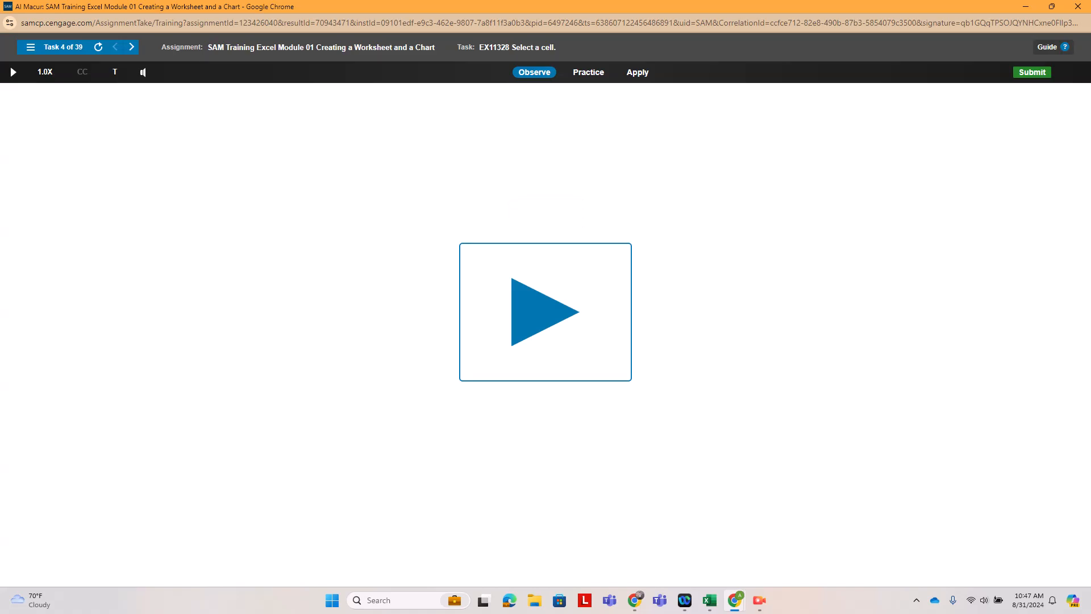
click(637, 72)
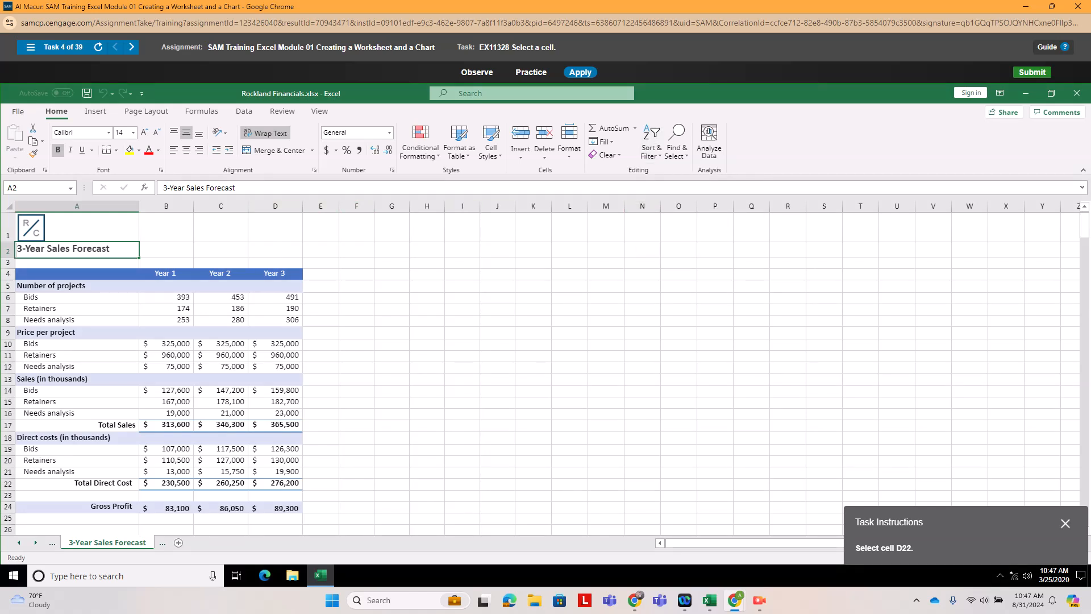
click(275, 483)
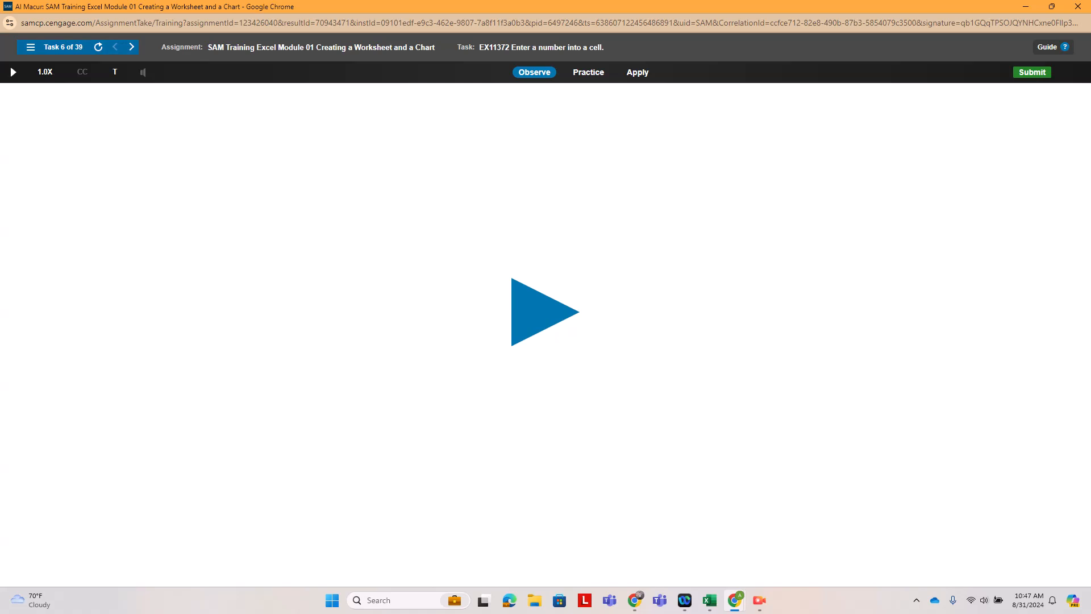
Open Task 5, Enter a number as text, in Apply mode and enter 77112 as text in cell J5.
click(63, 47)
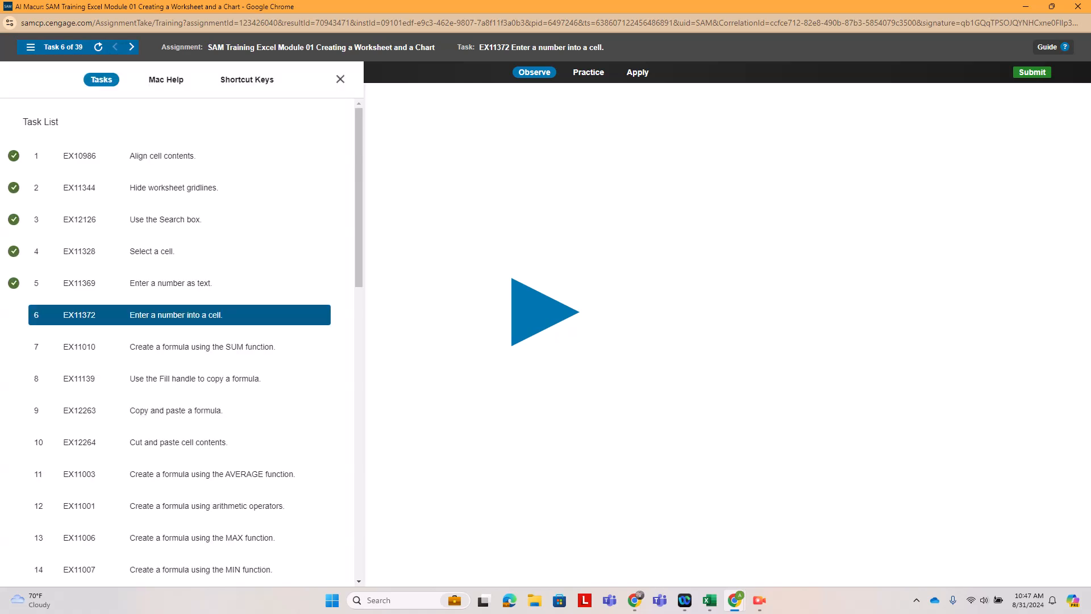
click(80, 284)
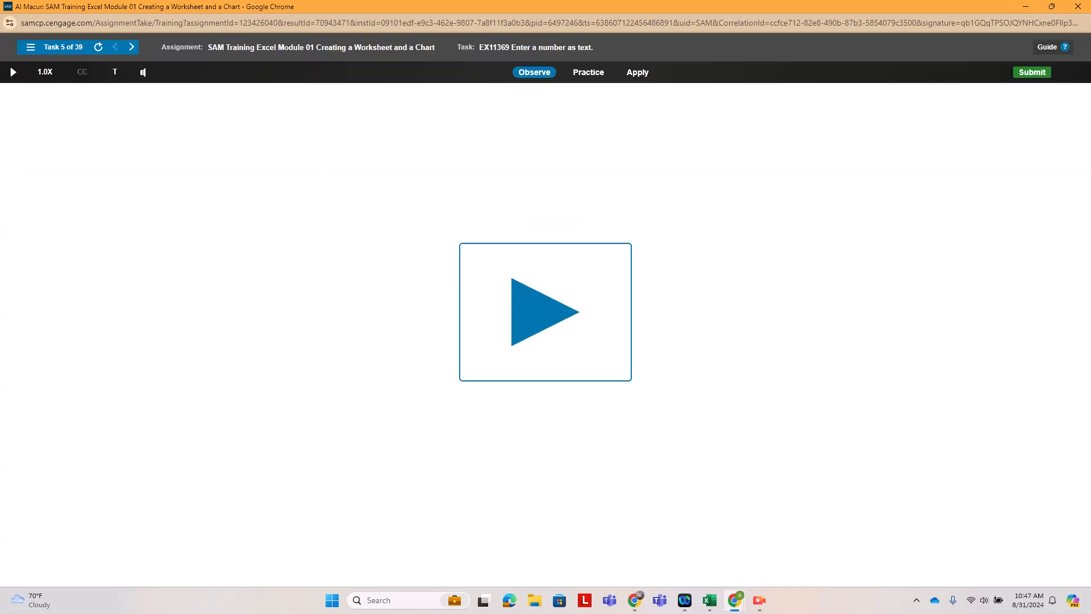
click(637, 72)
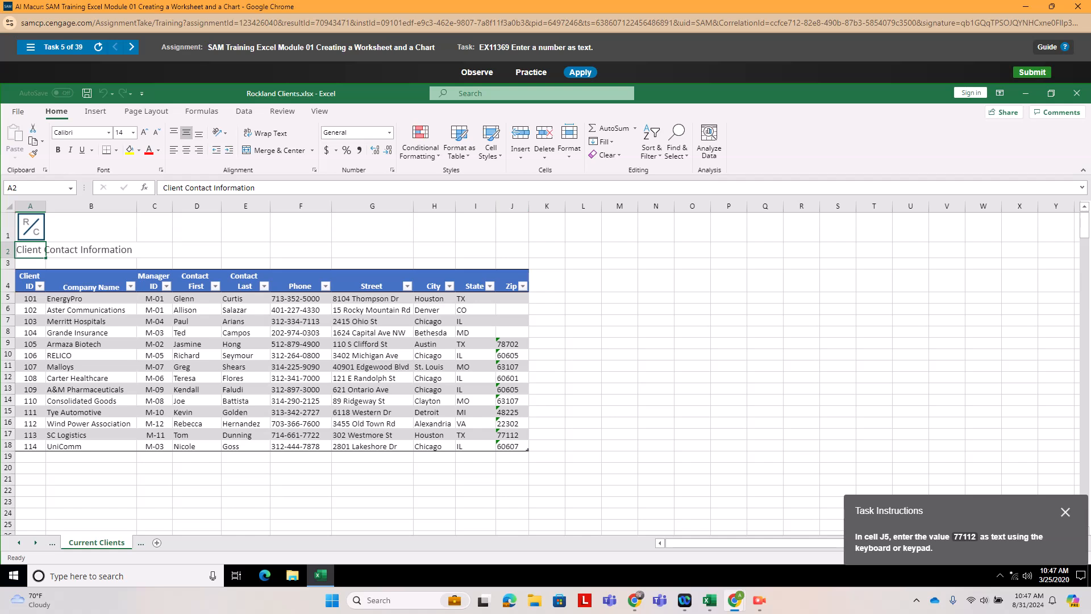
click(512, 298)
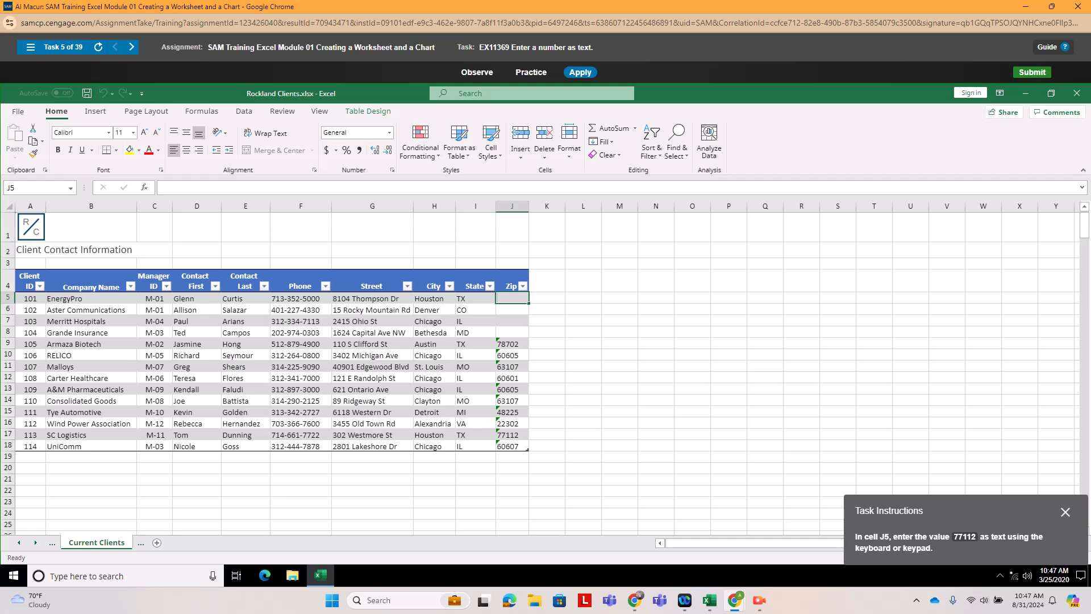
text(')
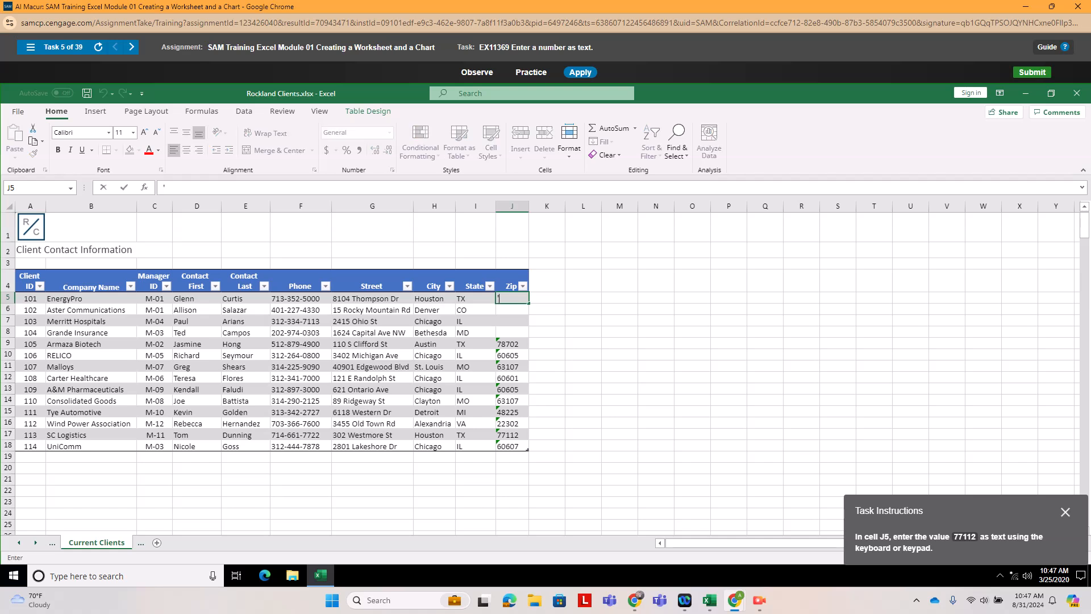
text(77112)
key(Return)
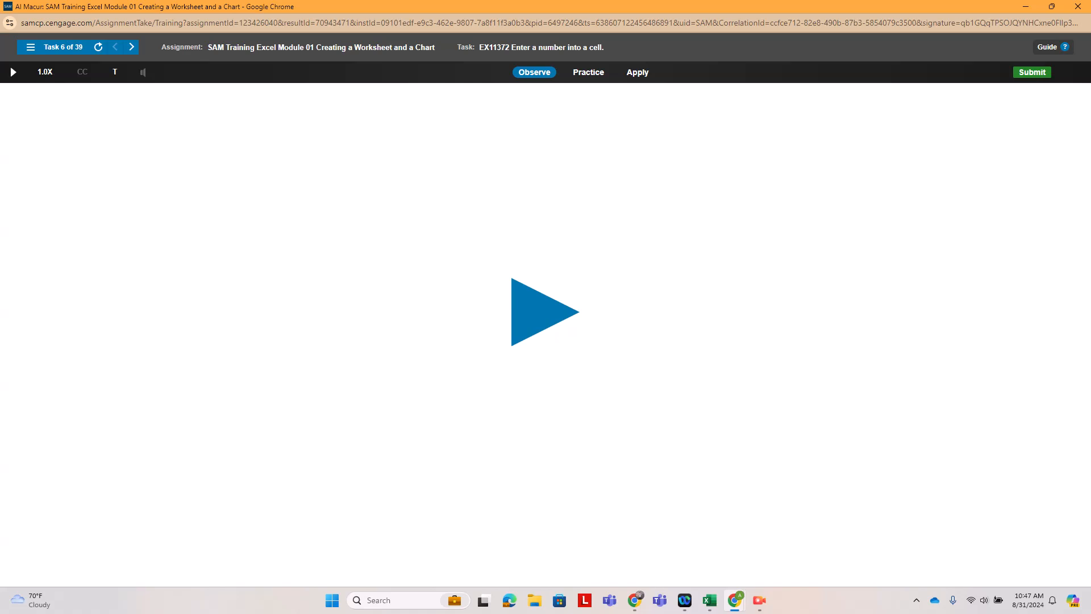
Start Task 6 in Apply mode and enter the number 491 in cell D6.
click(637, 72)
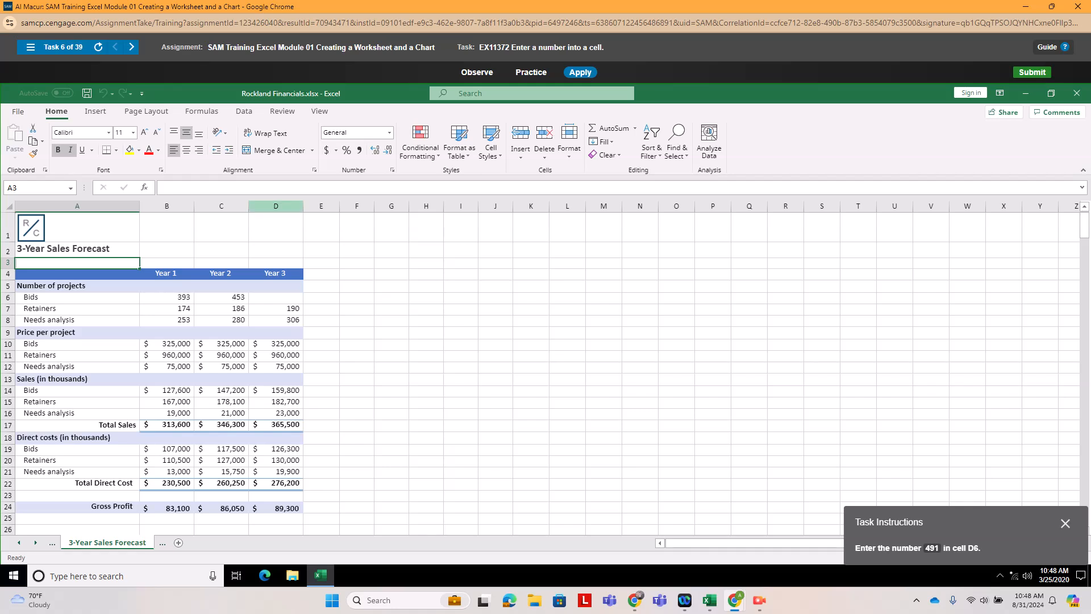
click(276, 297)
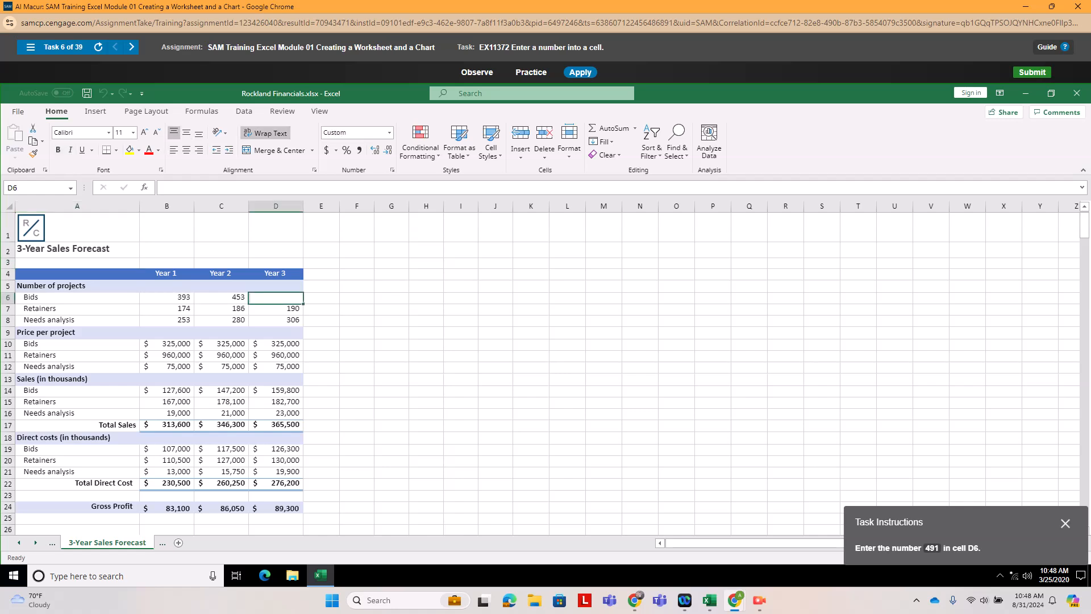
text(491)
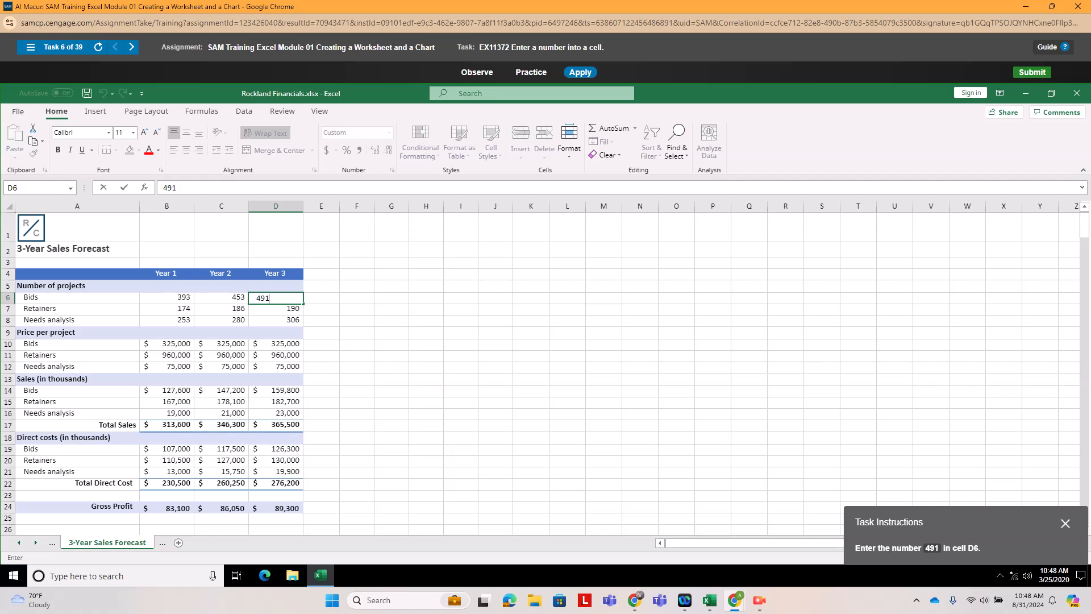
key(Return)
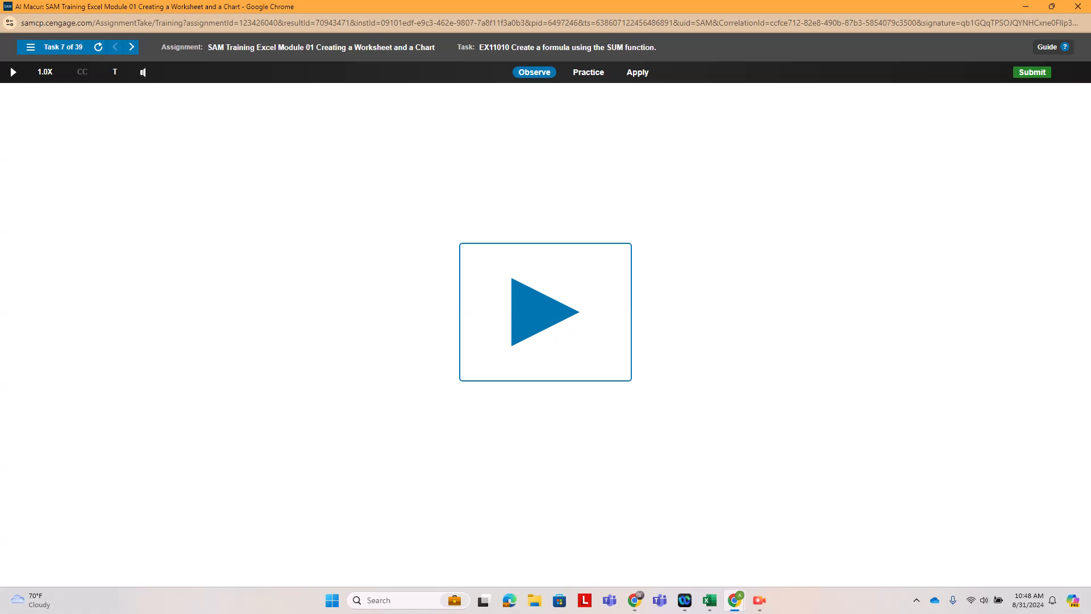
Start Task 7 in Apply mode and enter the formula =SUM(B4:B15) in cell B16.
click(637, 72)
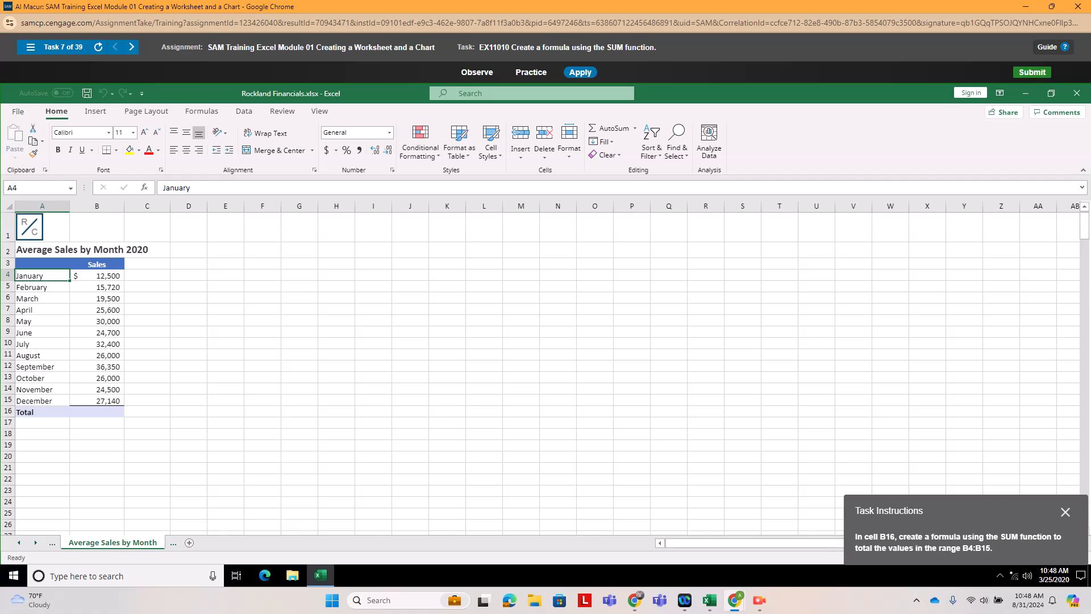
click(96, 412)
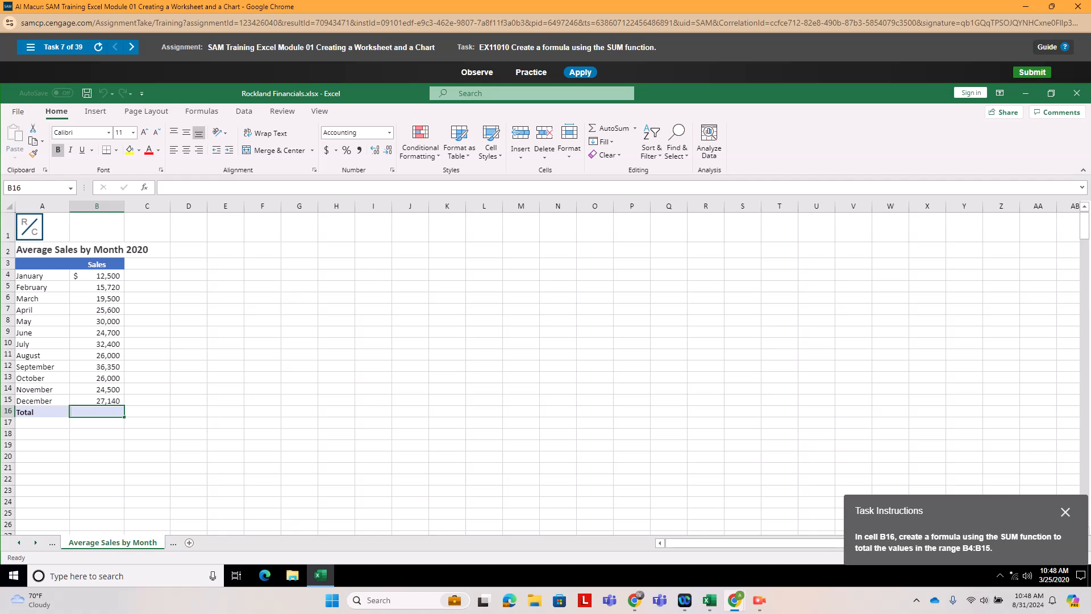
text(=)
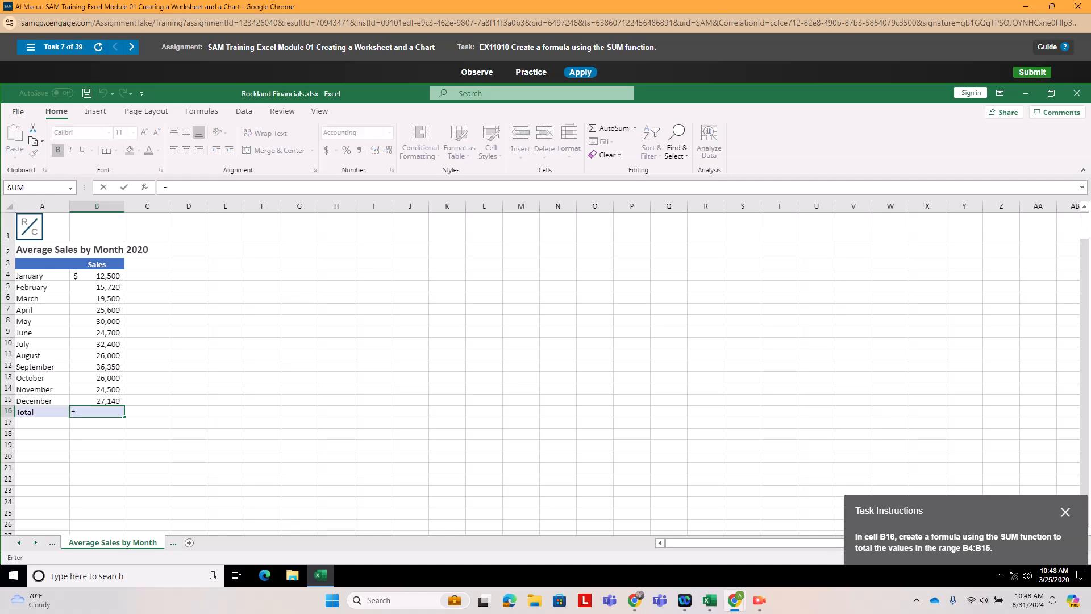
text(SUM)
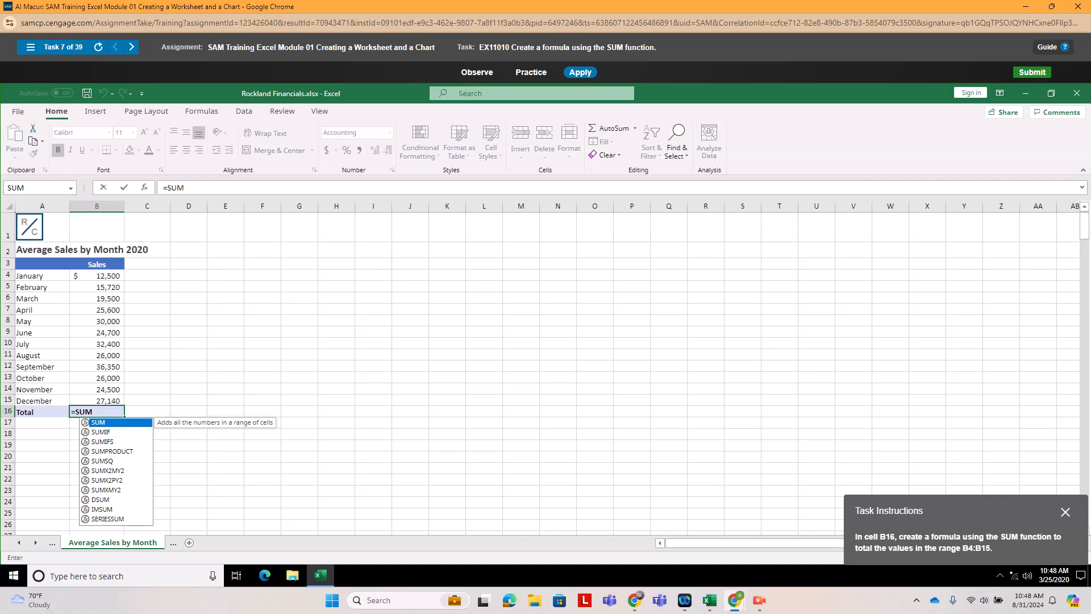
text(()
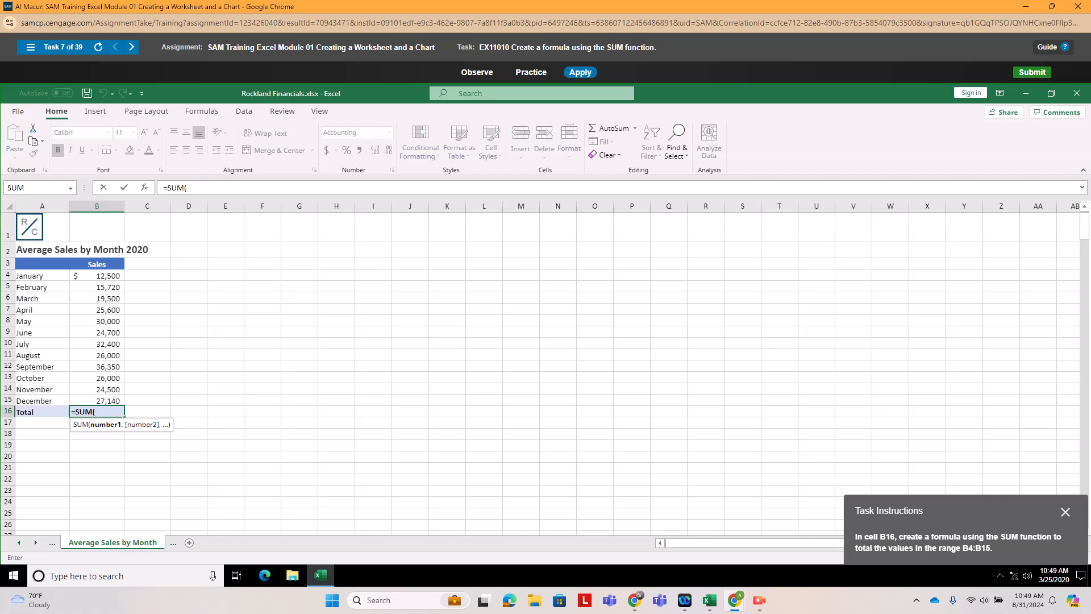
drag(97, 275, 97, 401)
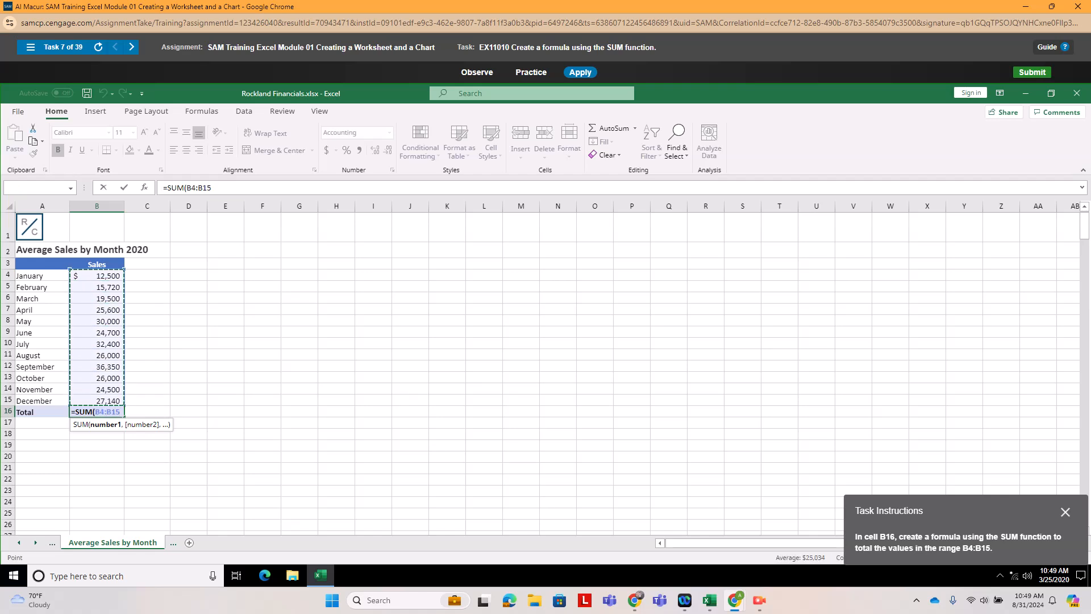
key(F2)
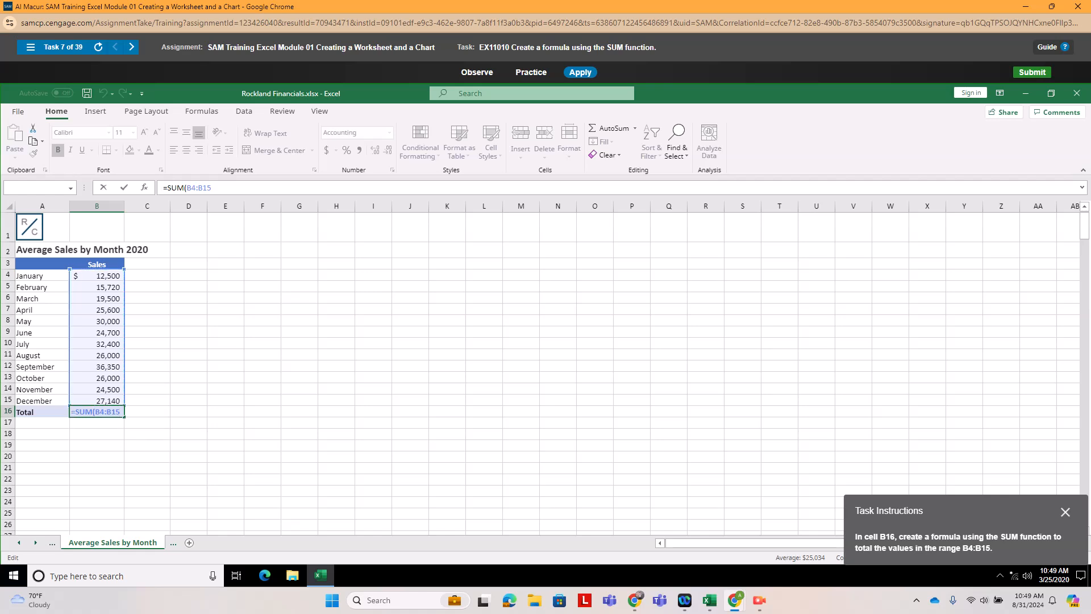
text())
key(Return)
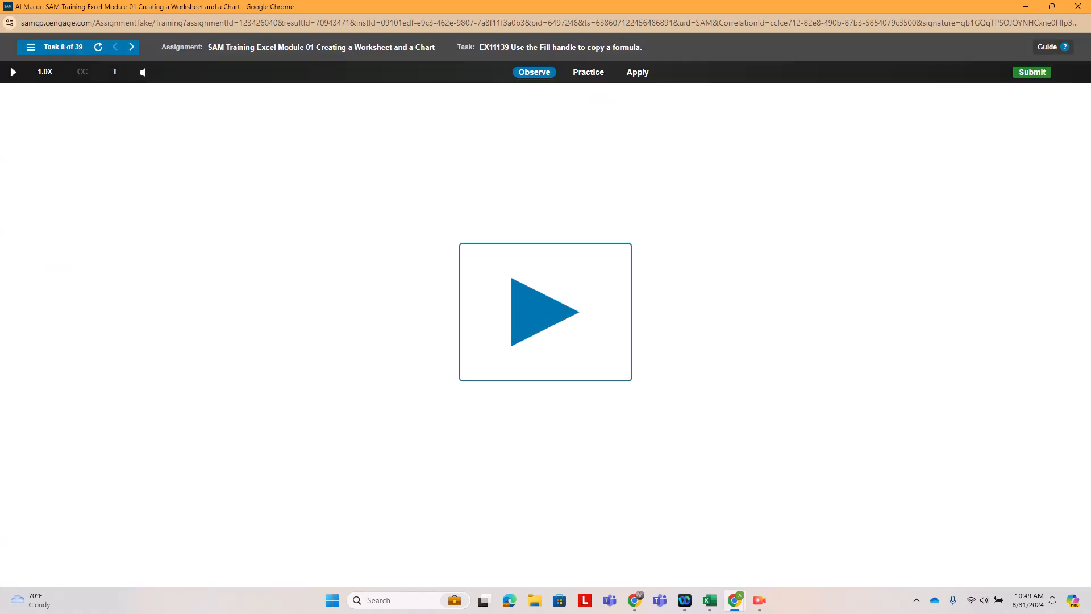
Start Task 8 in Apply mode and copy the gross profit formula from B7 to C7:D7 with the fill handle.
click(637, 72)
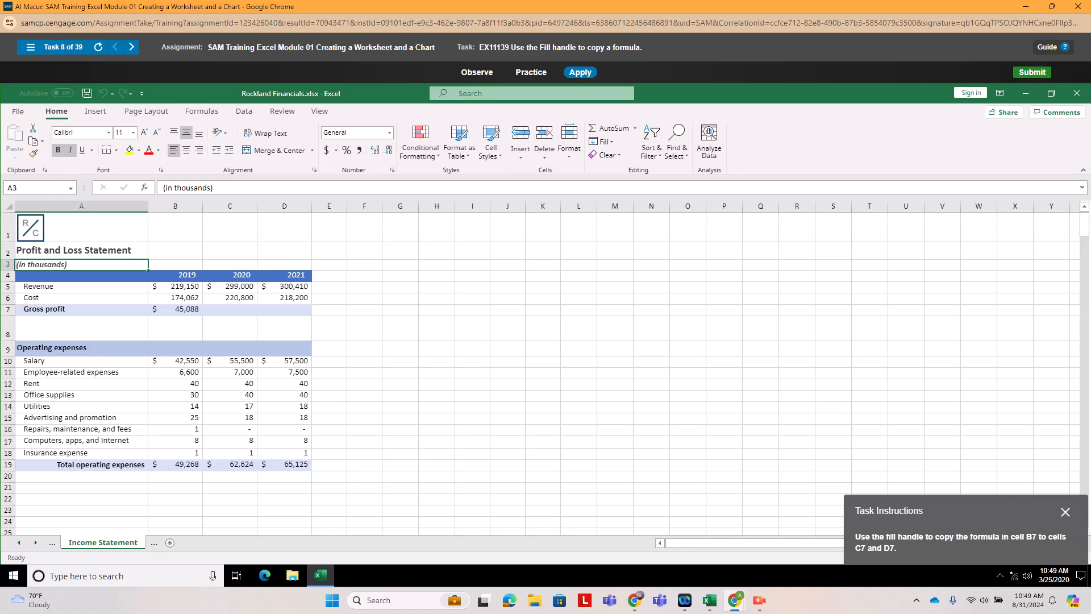
click(175, 309)
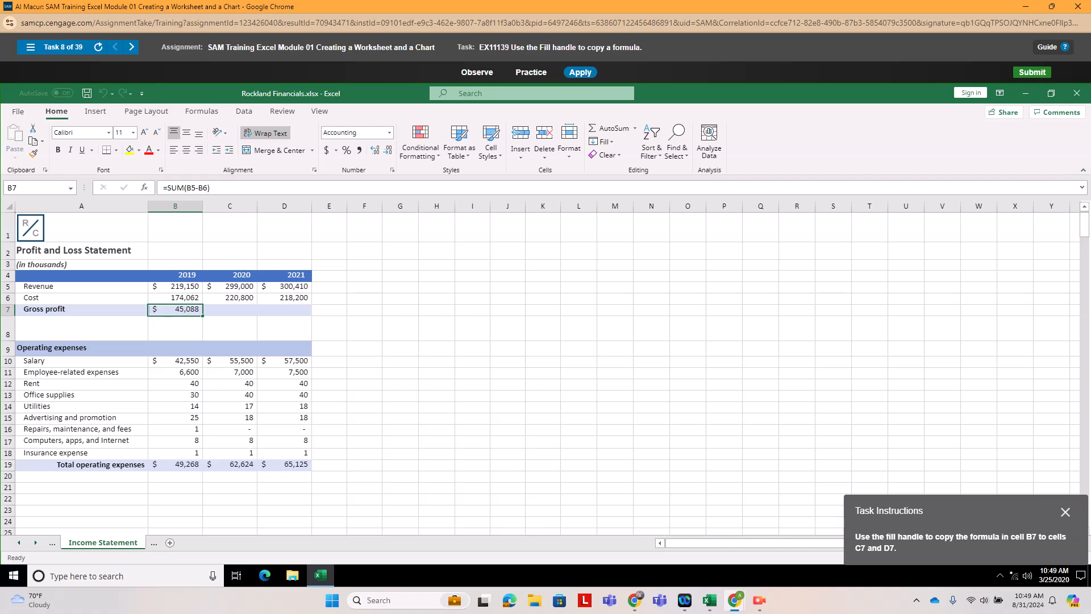
drag(203, 315, 302, 314)
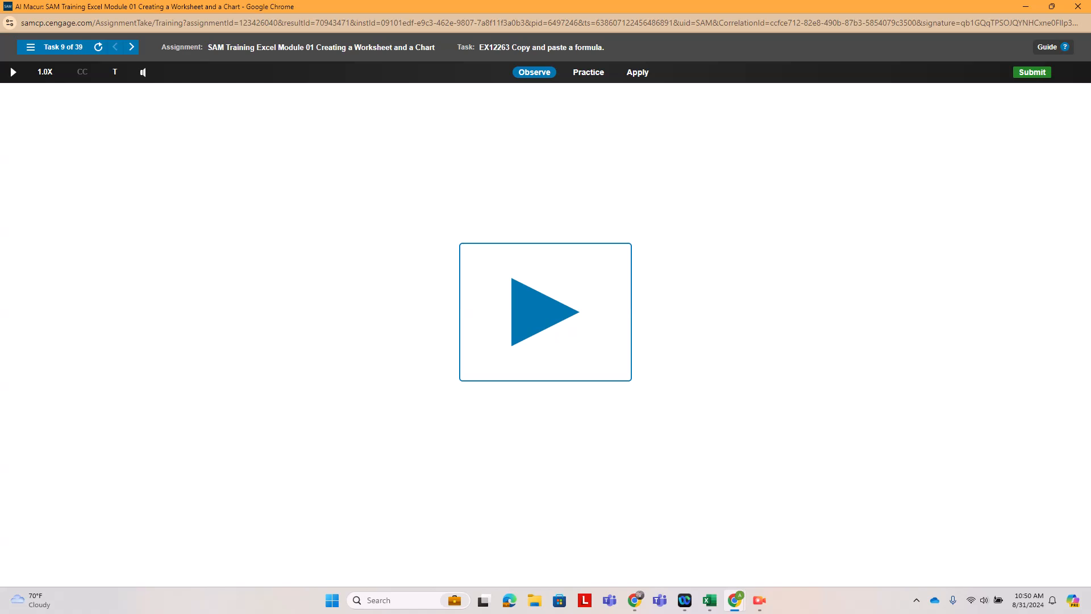
Start Task 9 in Apply mode, then copy the formula in cell B7 and paste it into cell C7.
click(637, 72)
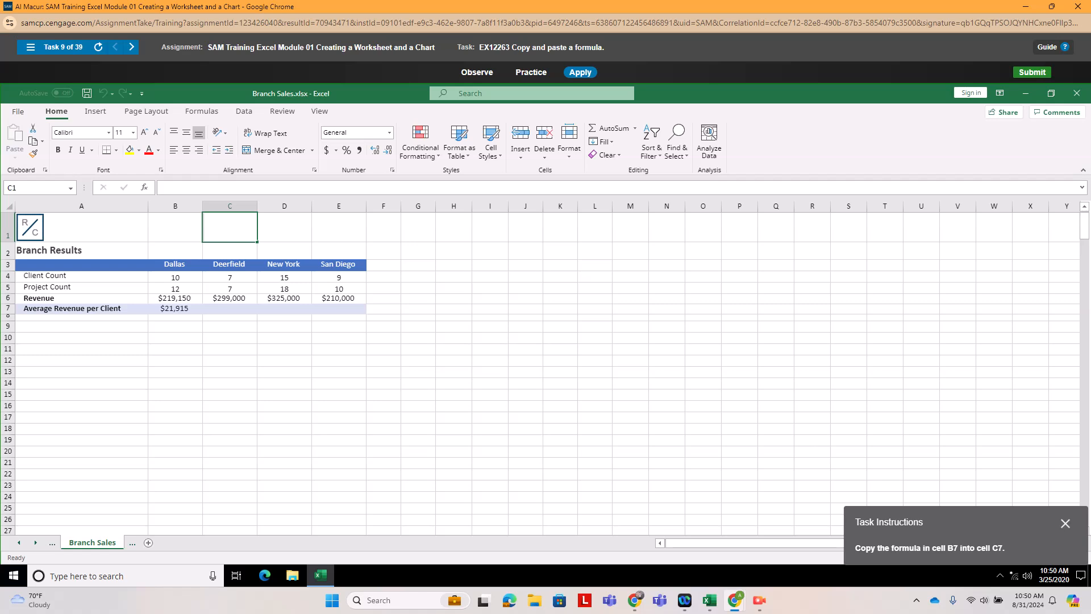
click(175, 308)
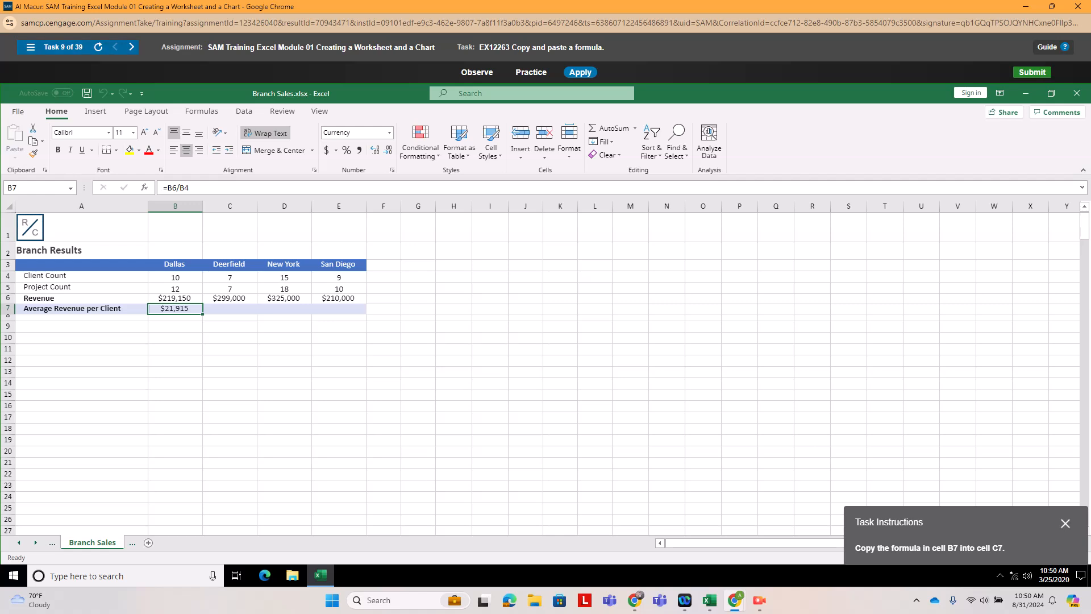
click(31, 47)
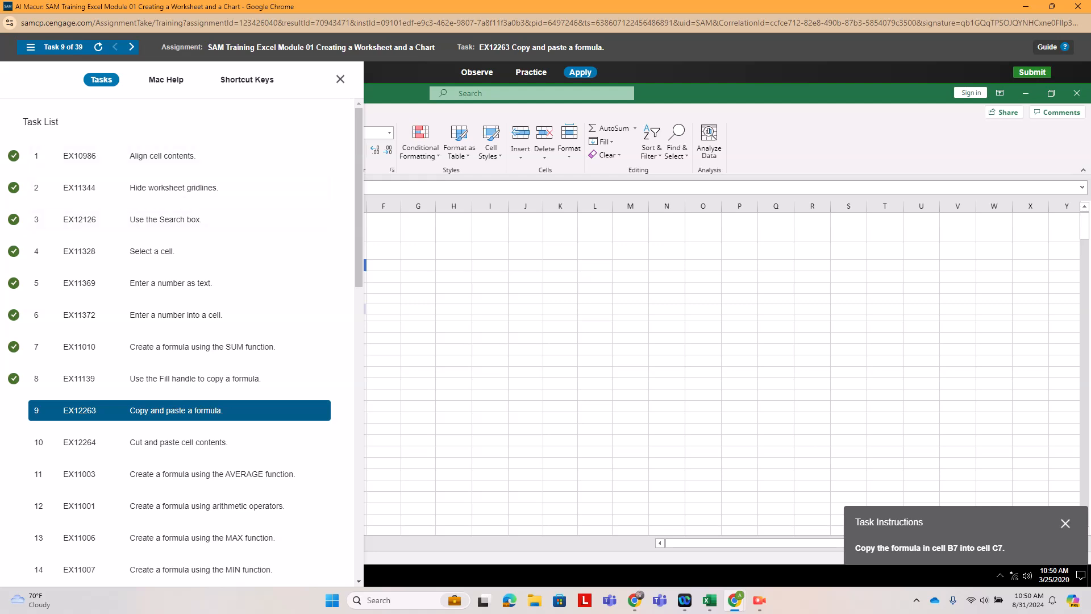
click(340, 79)
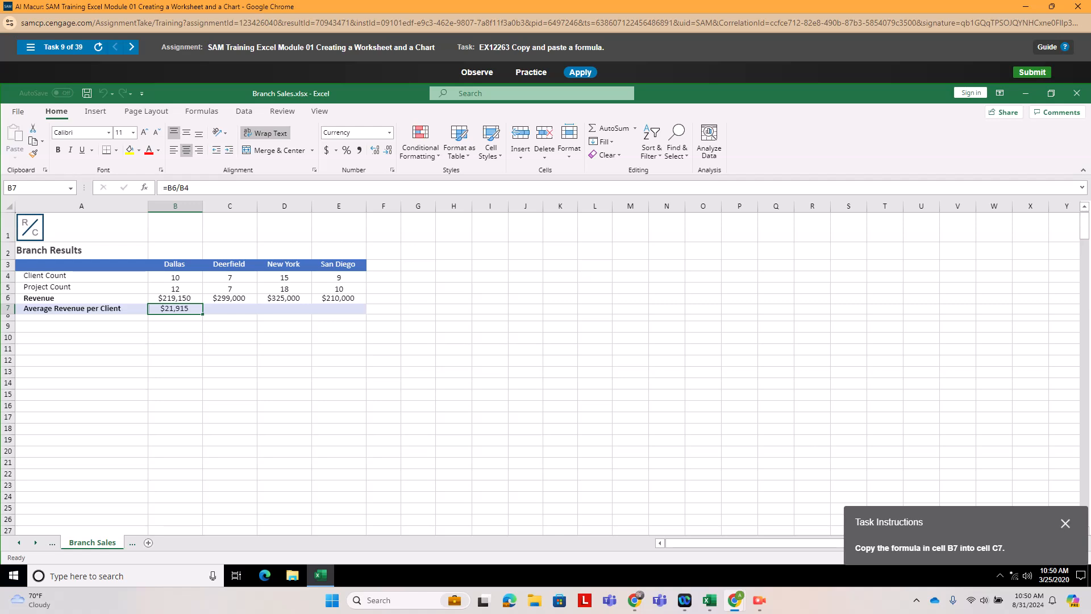
key(shift+F10)
key(Down)
key(Down)
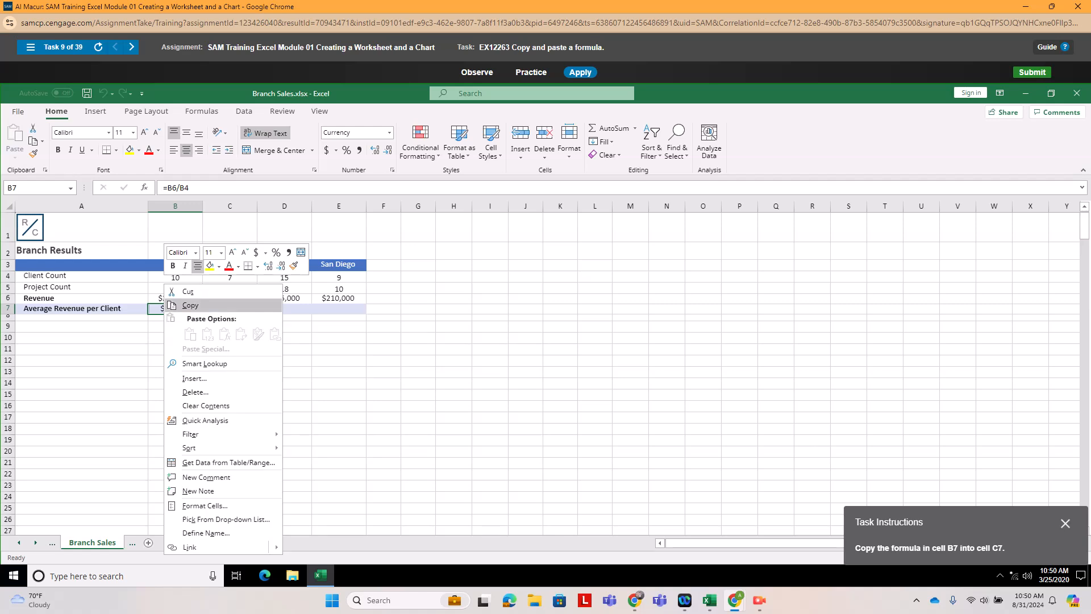
key(Return)
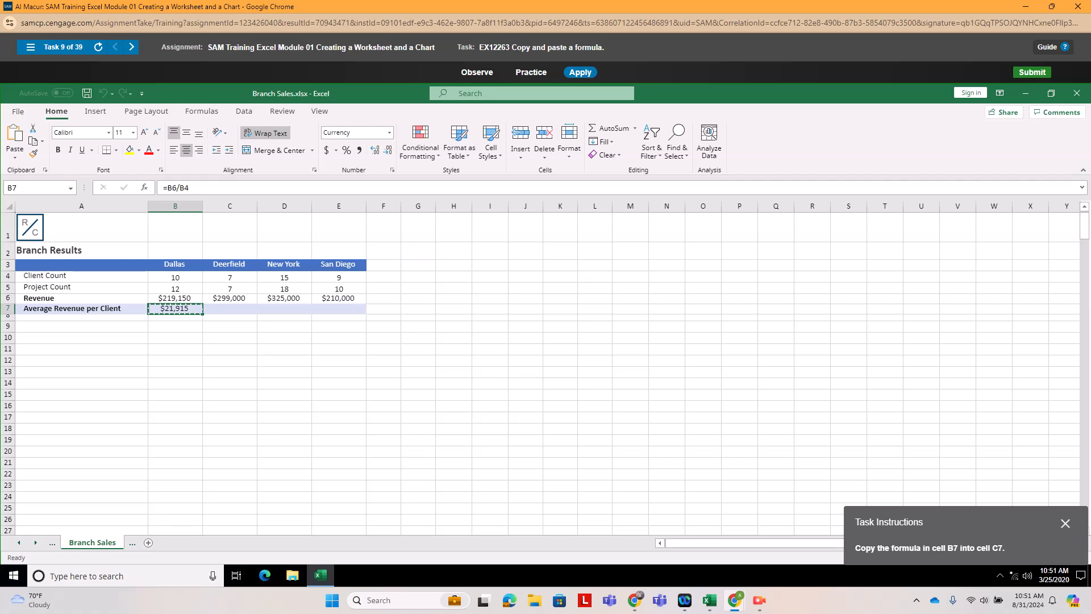
click(222, 309)
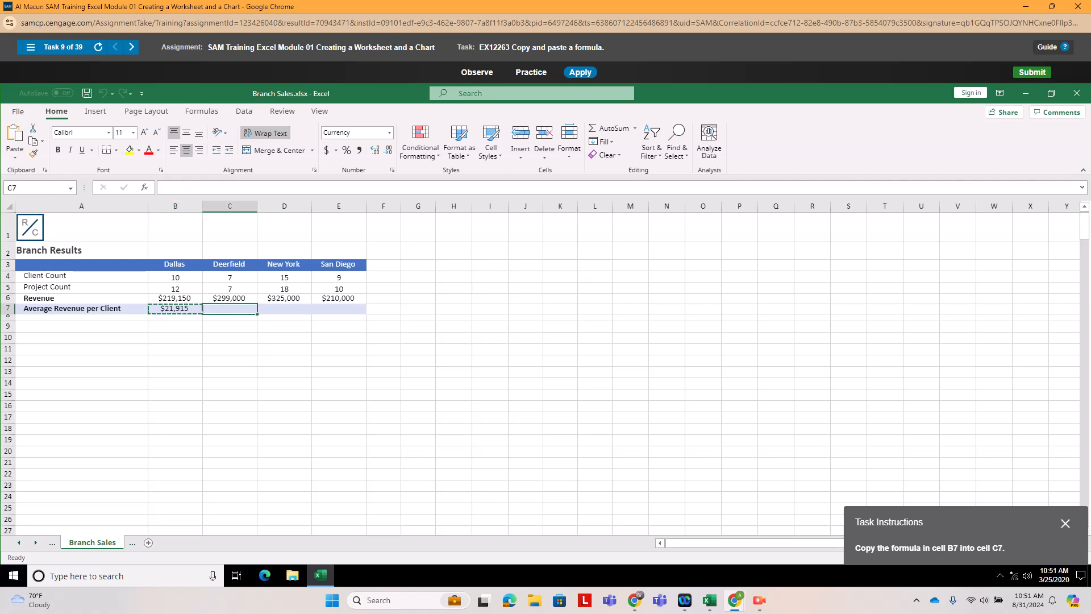
right_click(223, 308)
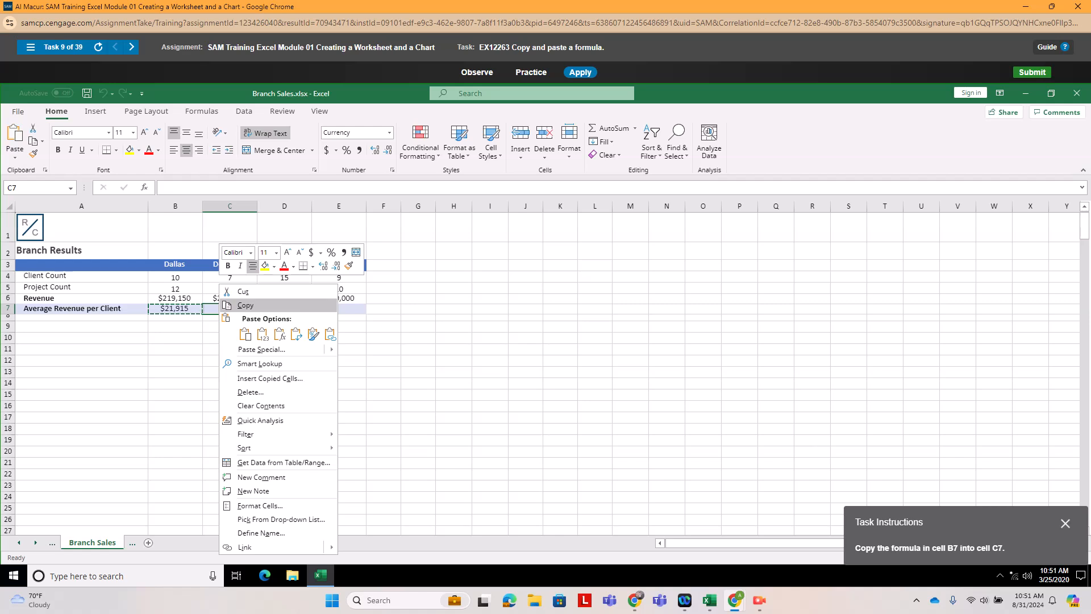
click(245, 334)
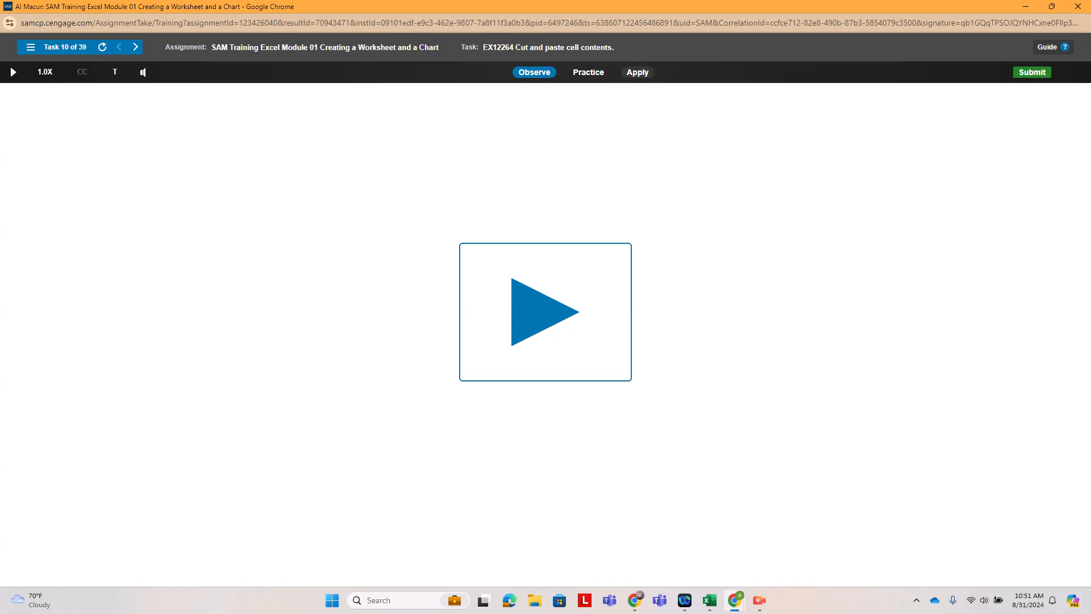
Start Task 10 in Apply mode, then cut the contents of cell I5 and paste them into cell C11.
click(637, 72)
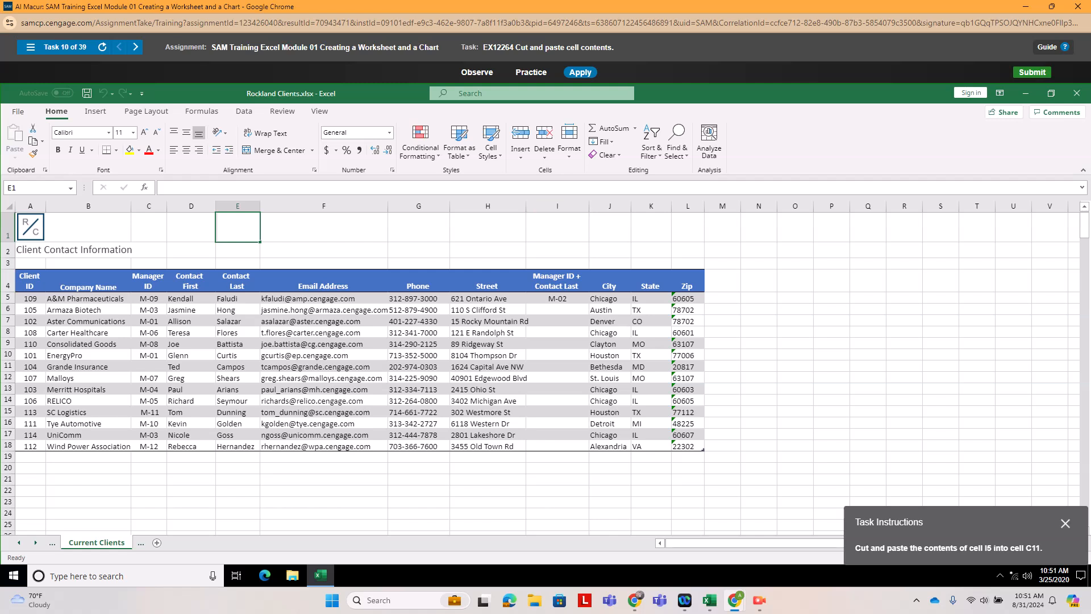
click(557, 299)
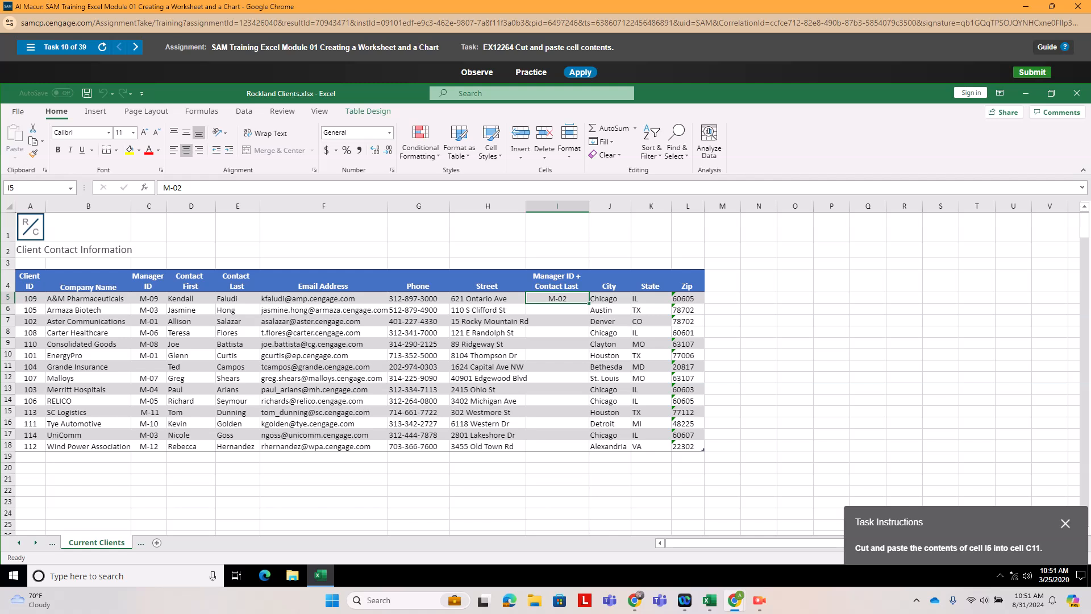
right_click(569, 299)
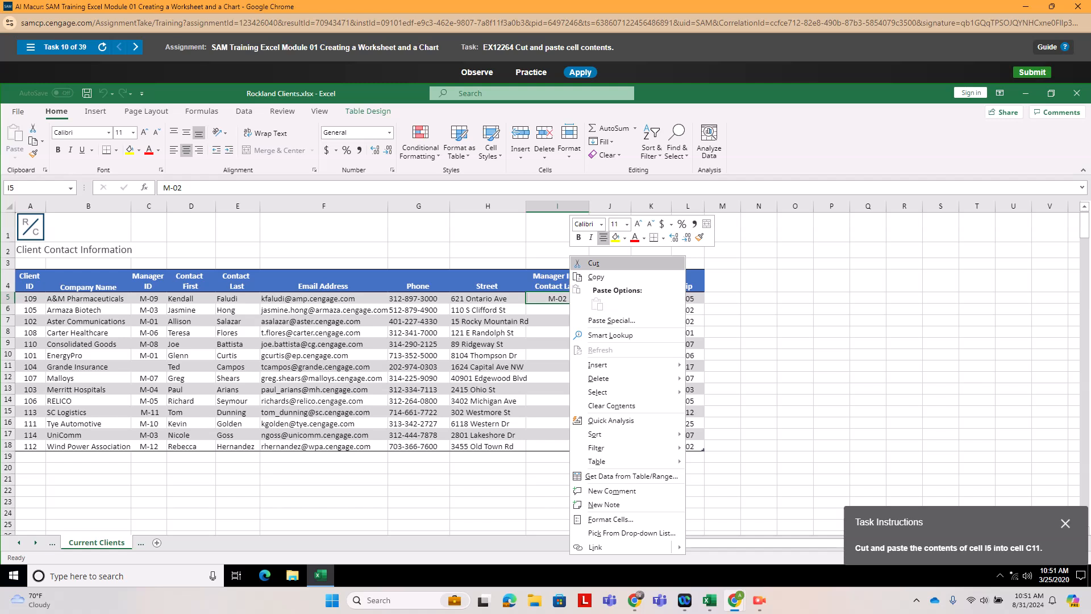
click(594, 262)
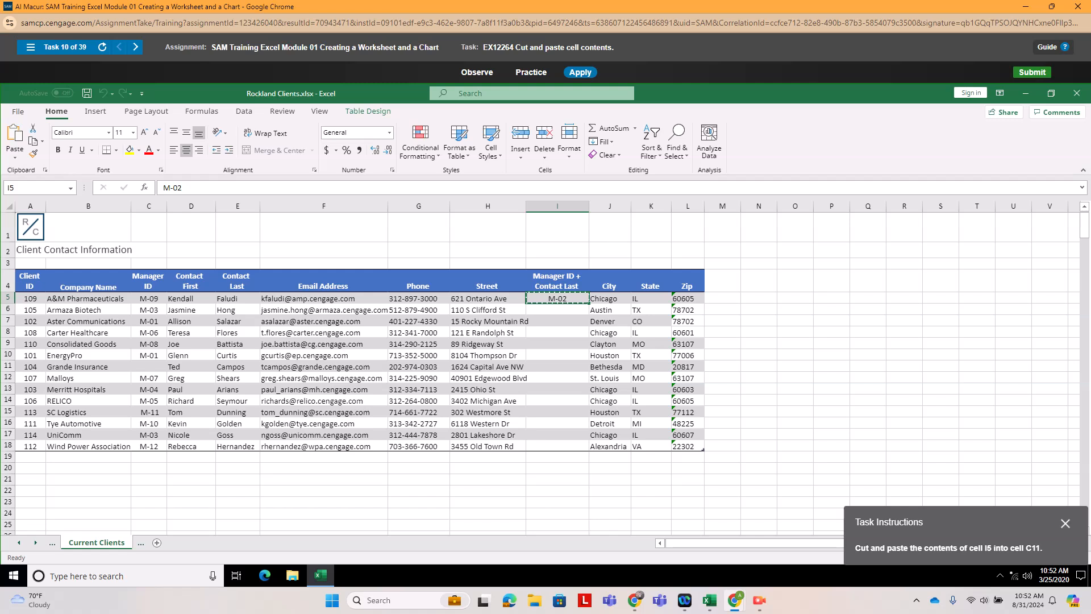
click(149, 367)
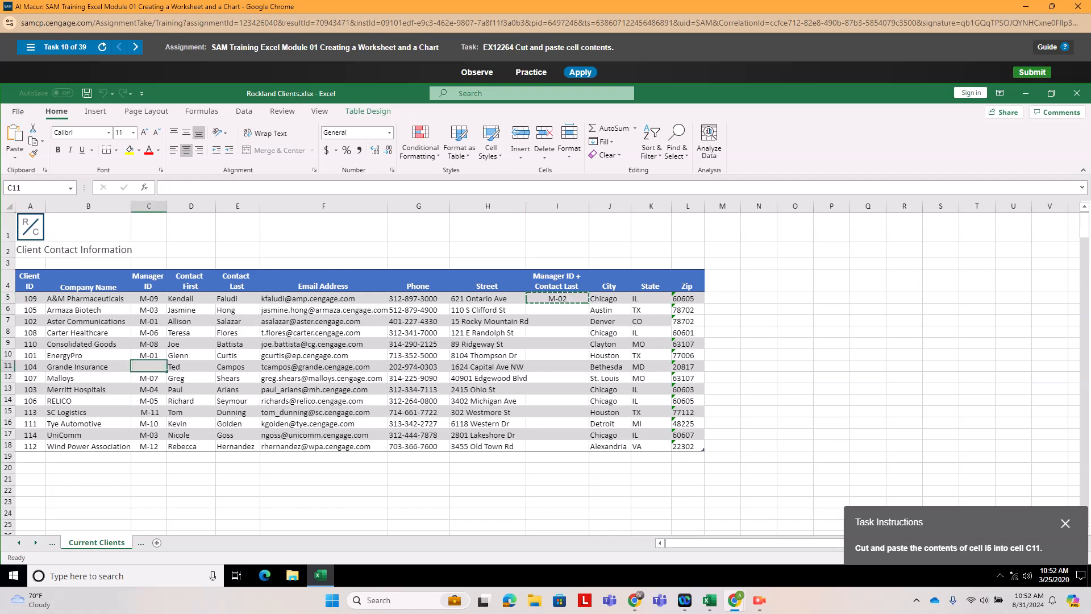
right_click(149, 366)
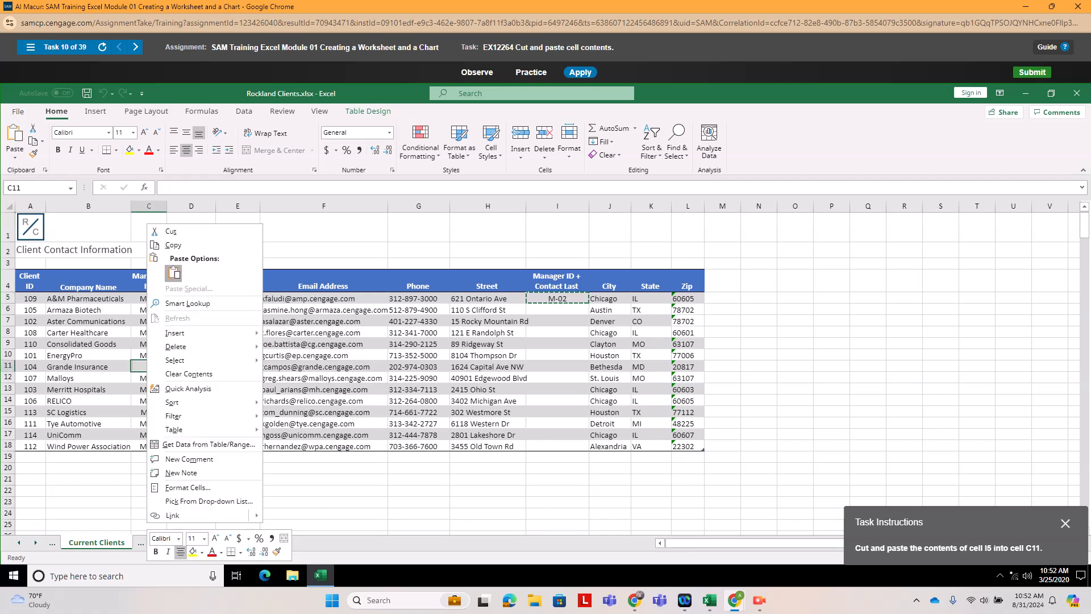
click(174, 273)
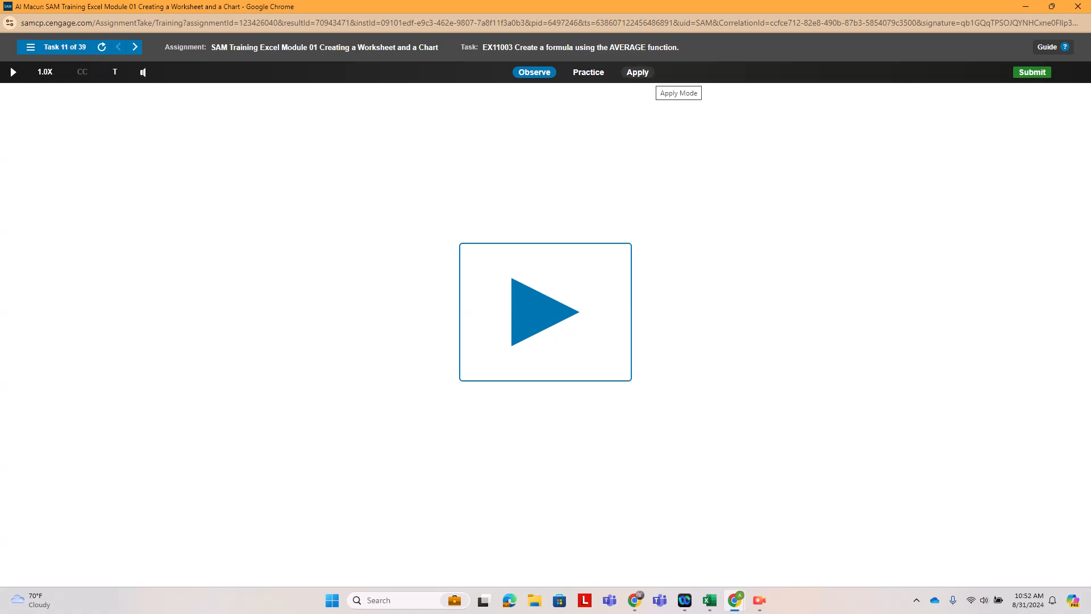
Start Task 11 in Apply mode and insert the AVERAGE function in cell B18 with the range B5:B16.
click(638, 73)
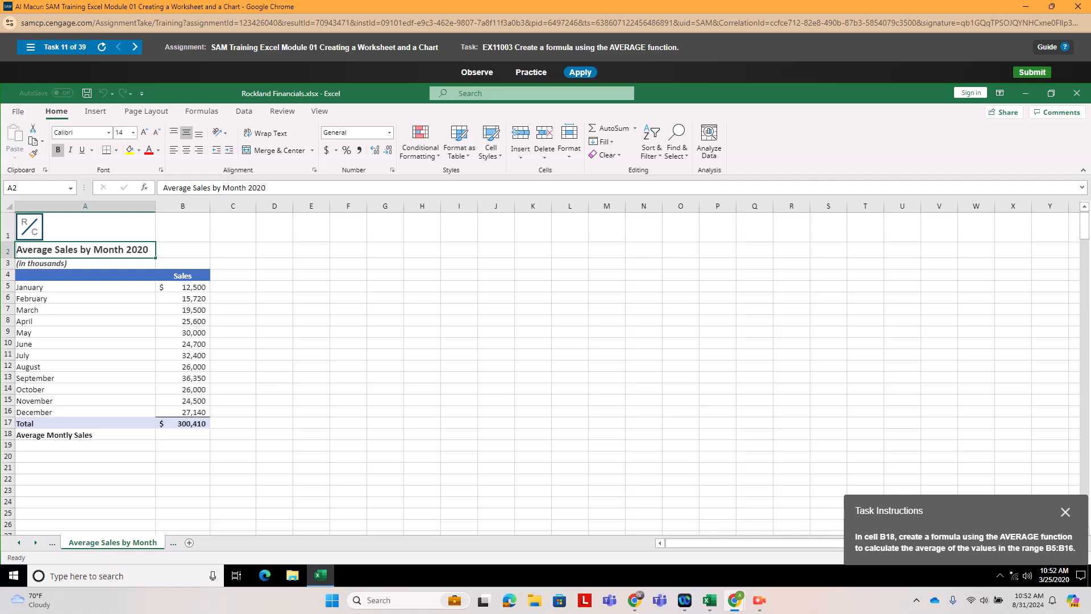
click(182, 434)
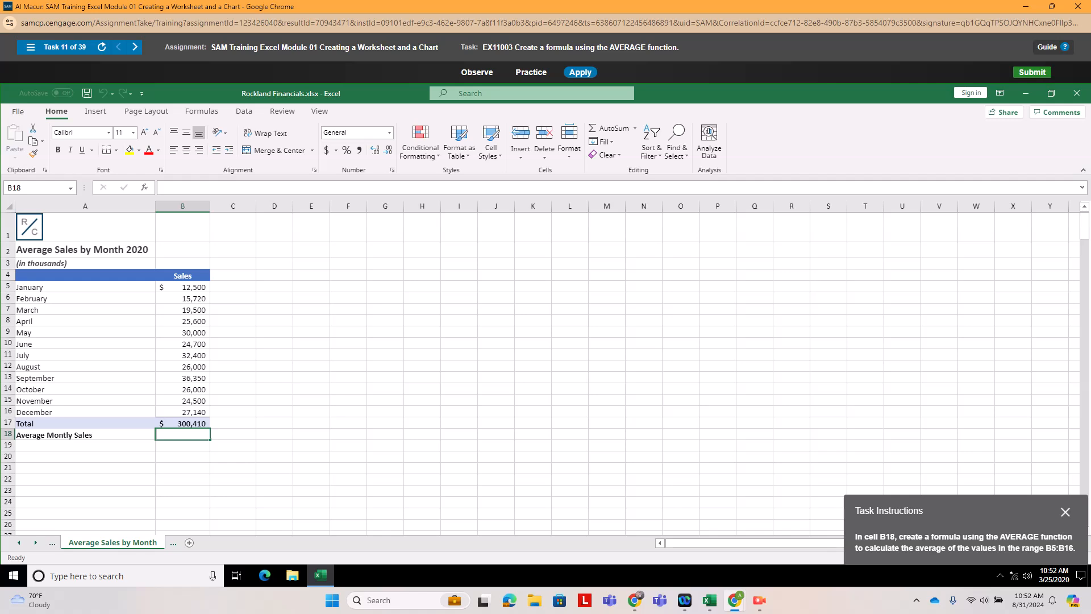
text(=)
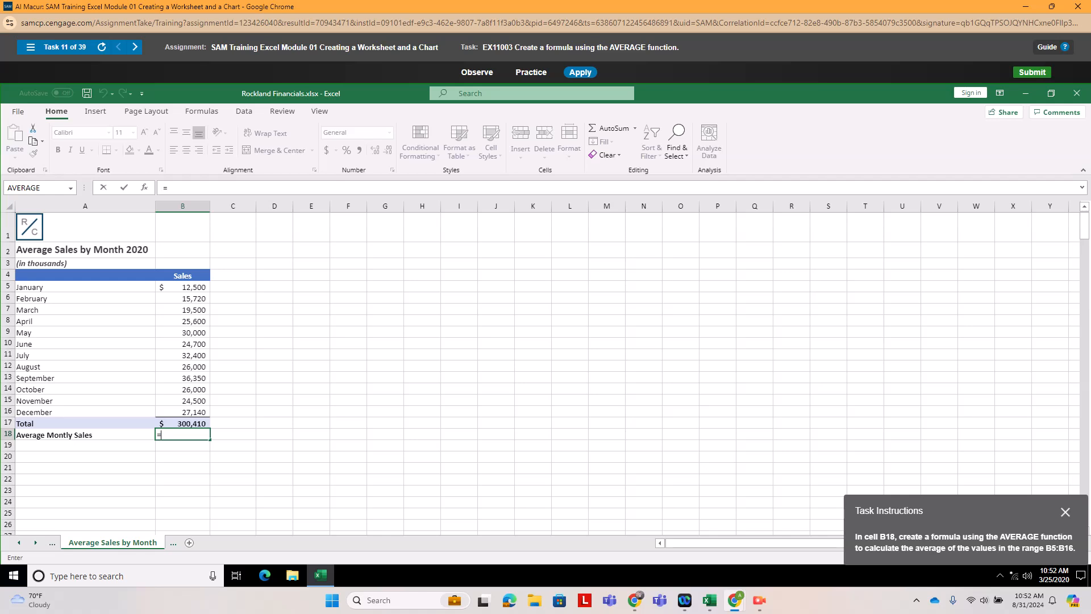
click(71, 187)
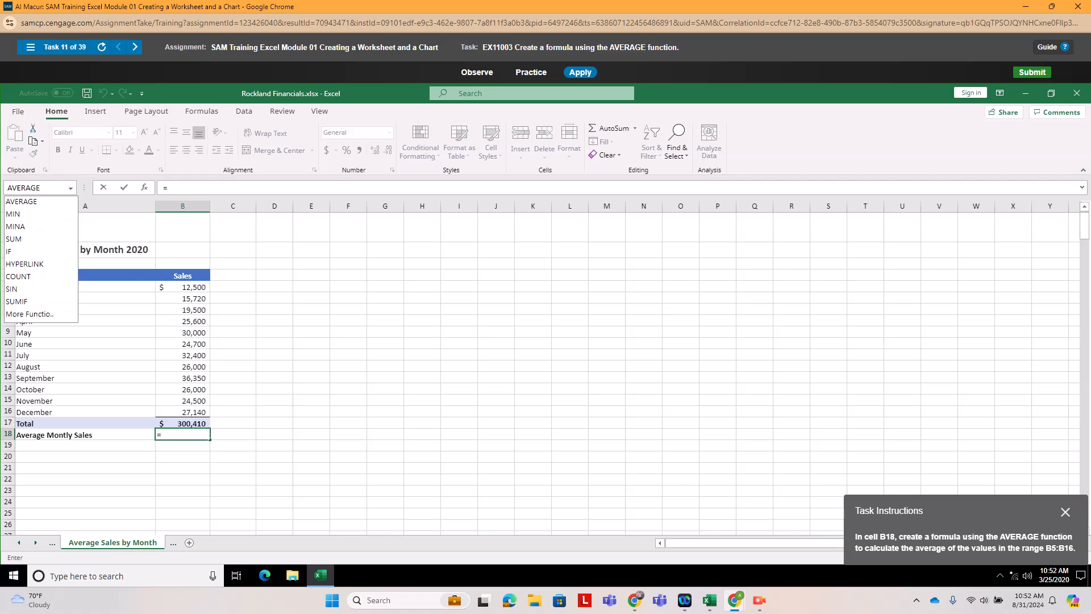
click(22, 202)
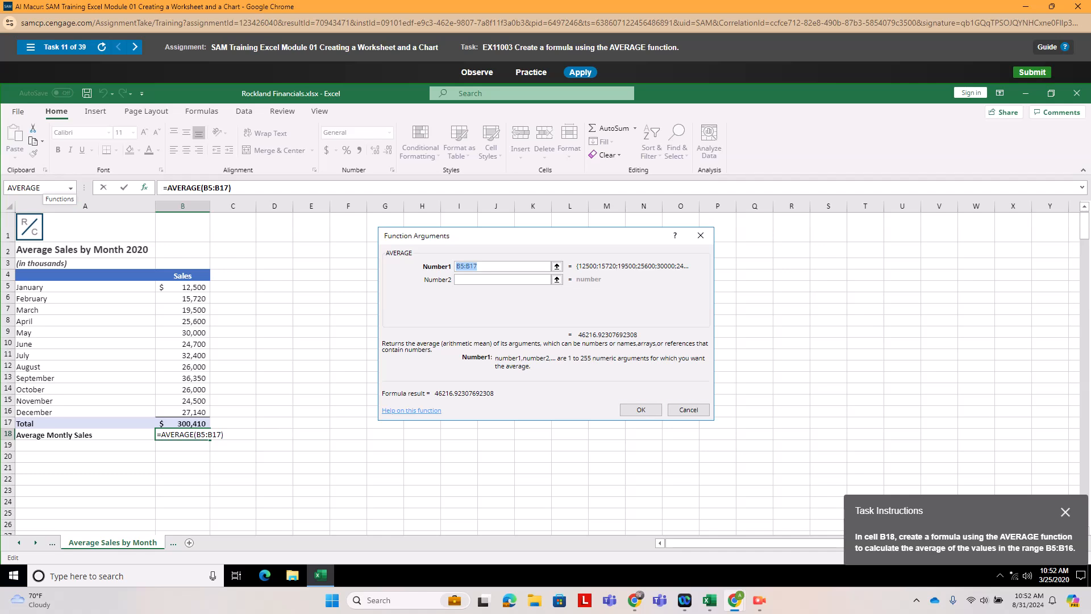
click(478, 266)
key(BackSpace)
text(6)
click(641, 410)
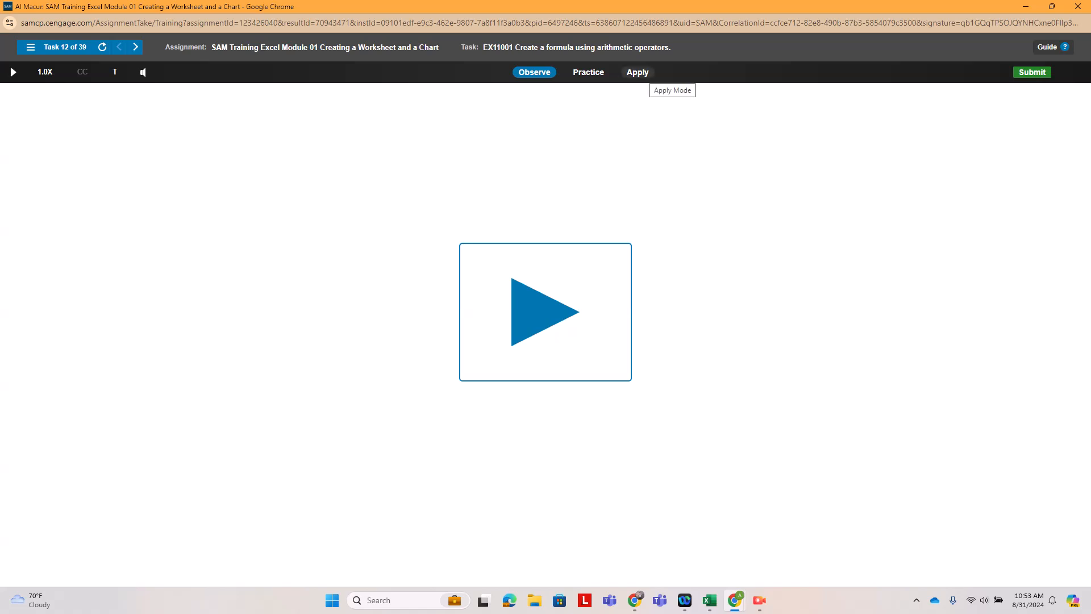
Start Task 12, on creating a formula using arithmetic operators, in Apply mode.
click(637, 73)
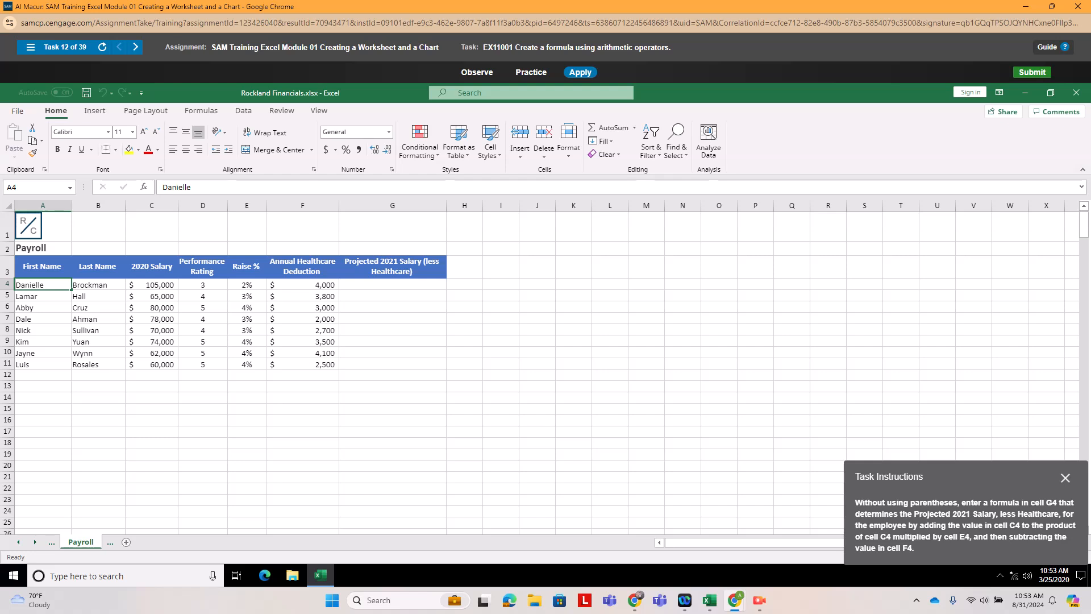
Try to enter the formula =C4*E4-F4 in cell G4 for the projected 2021 salary less healthcare.
click(392, 284)
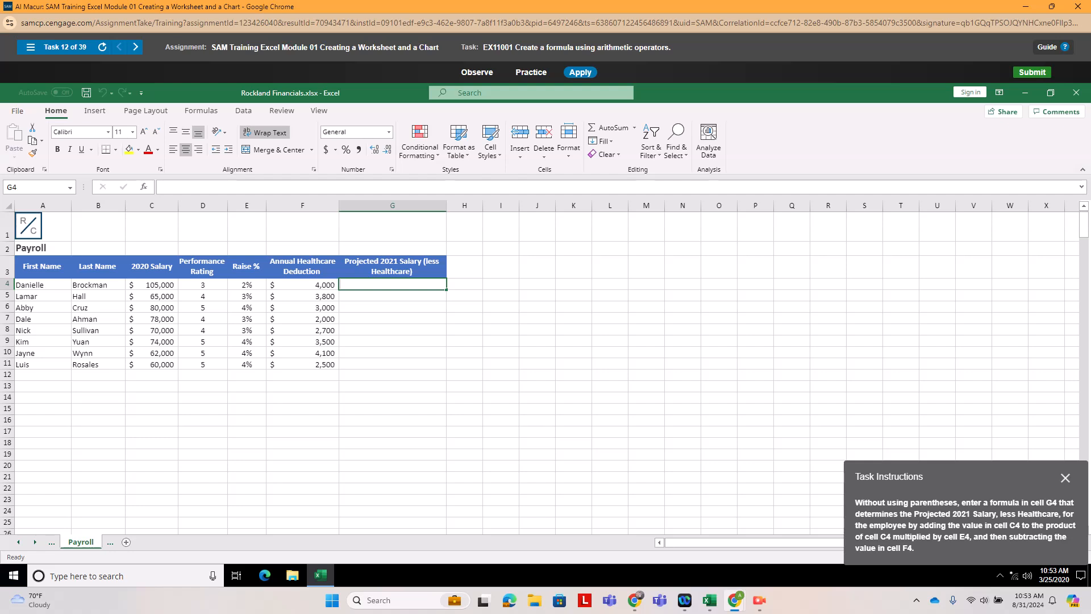
text(=)
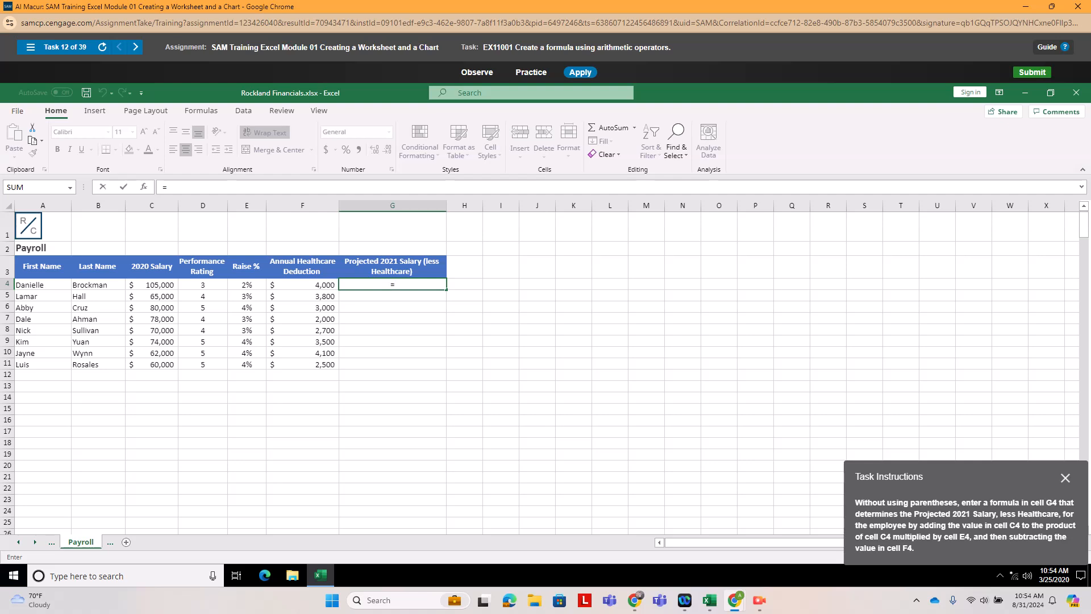
click(151, 284)
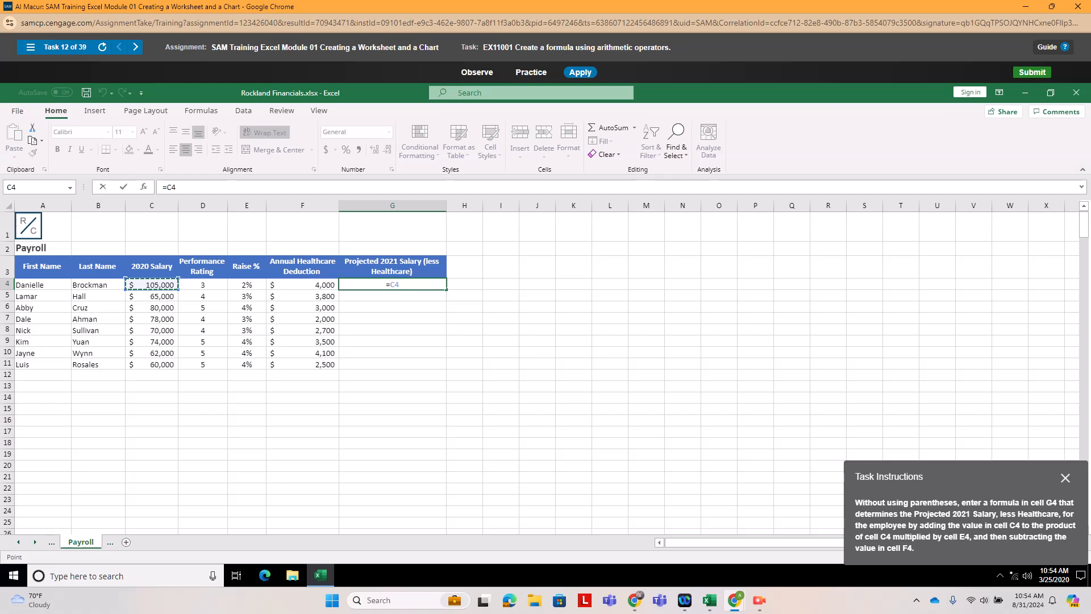
text(*)
click(246, 284)
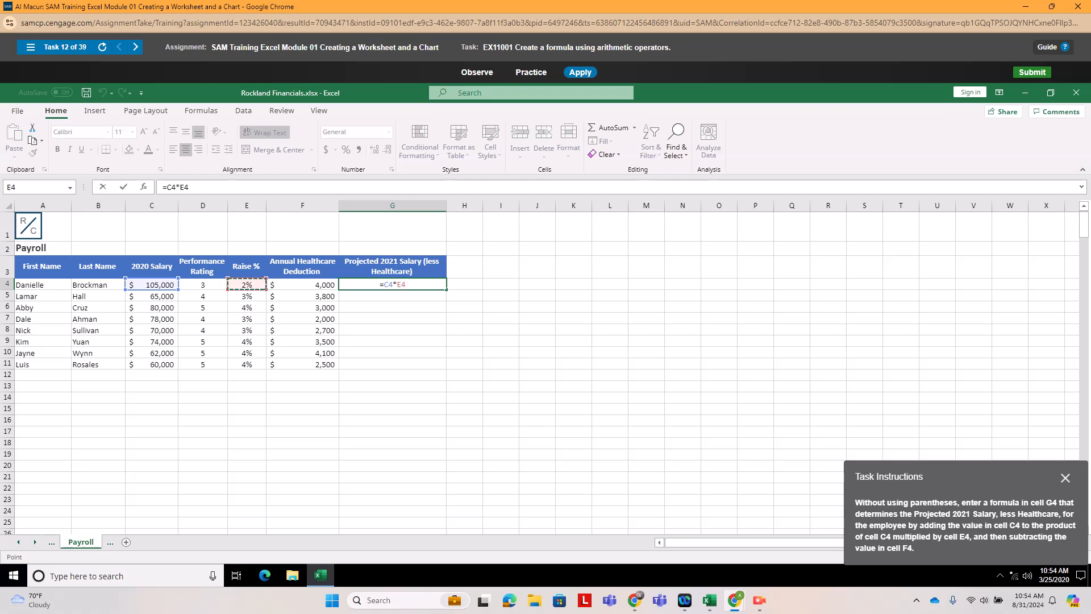
text(-)
click(302, 284)
key(Return)
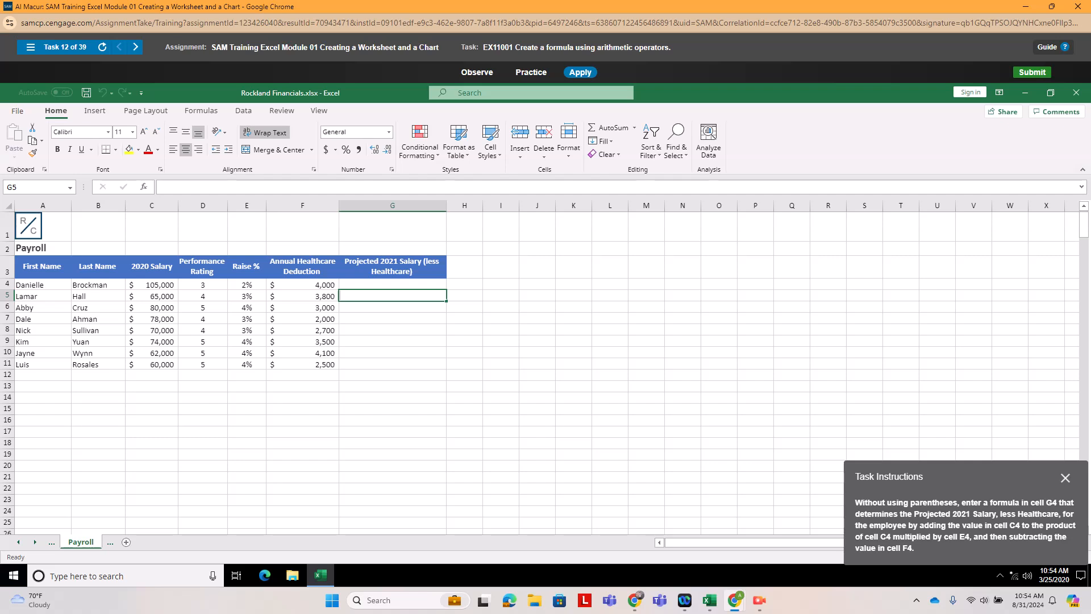
click(392, 284)
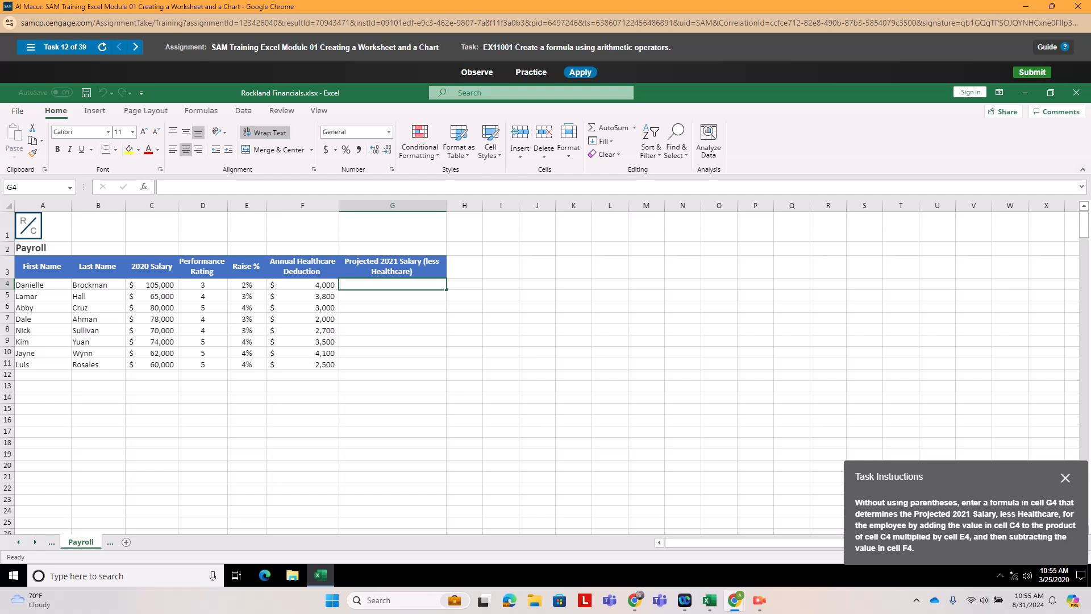
click(152, 284)
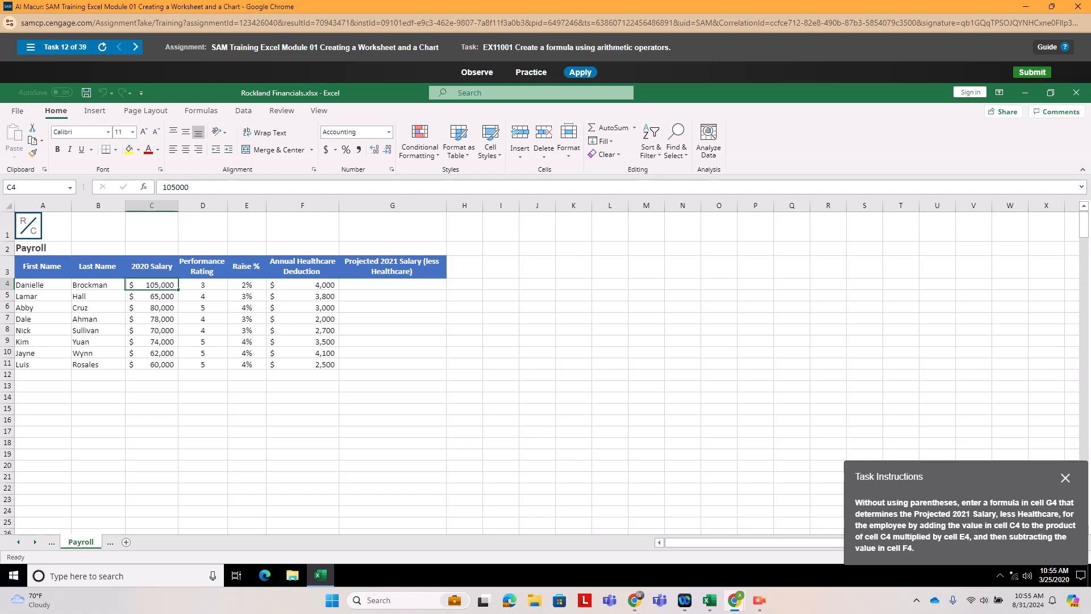
text(+)
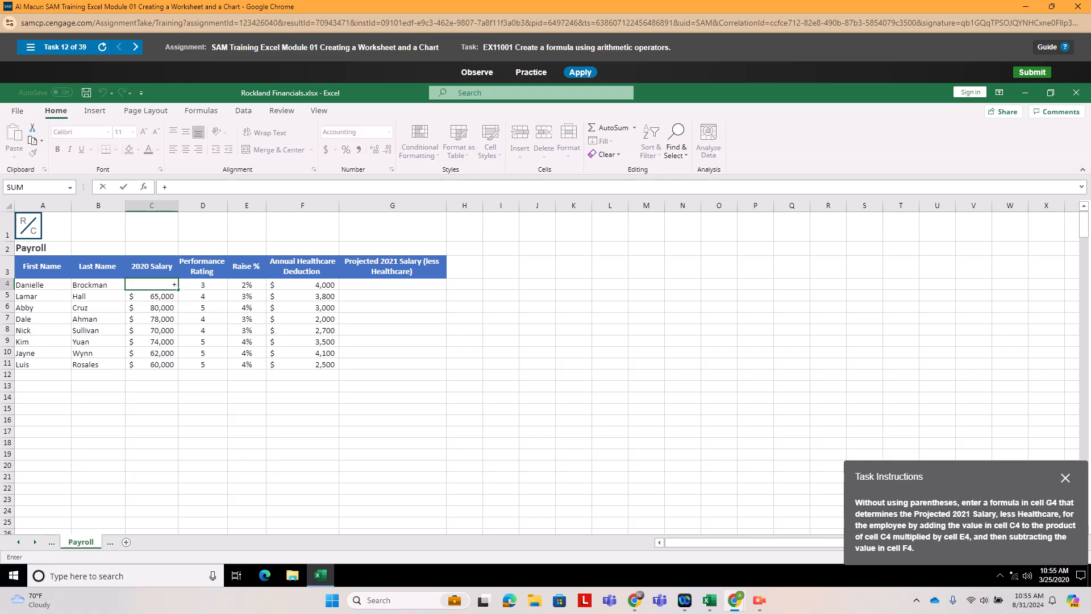
click(392, 330)
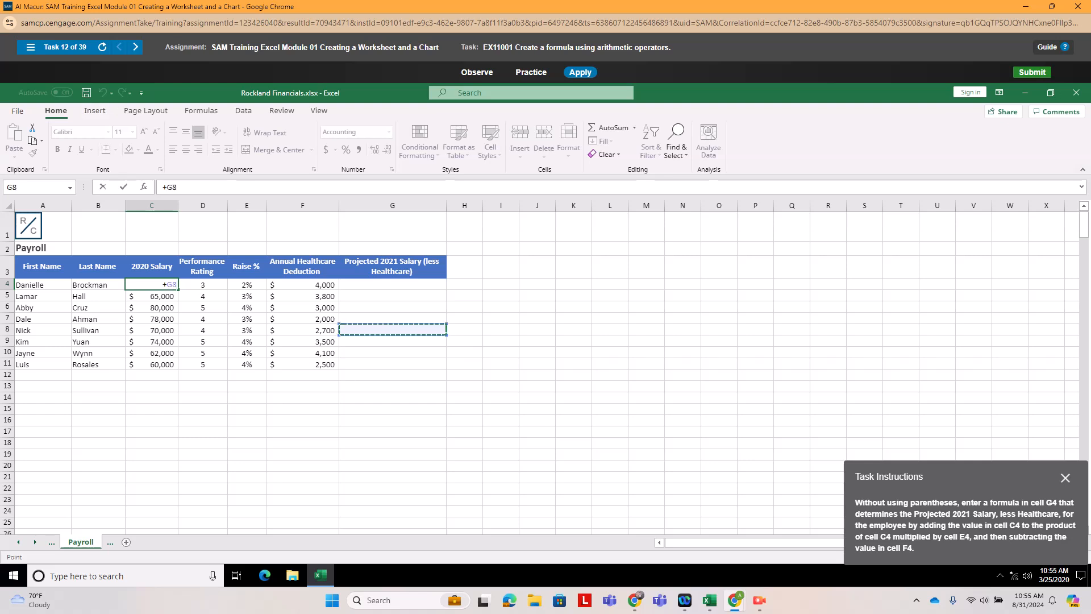
click(247, 408)
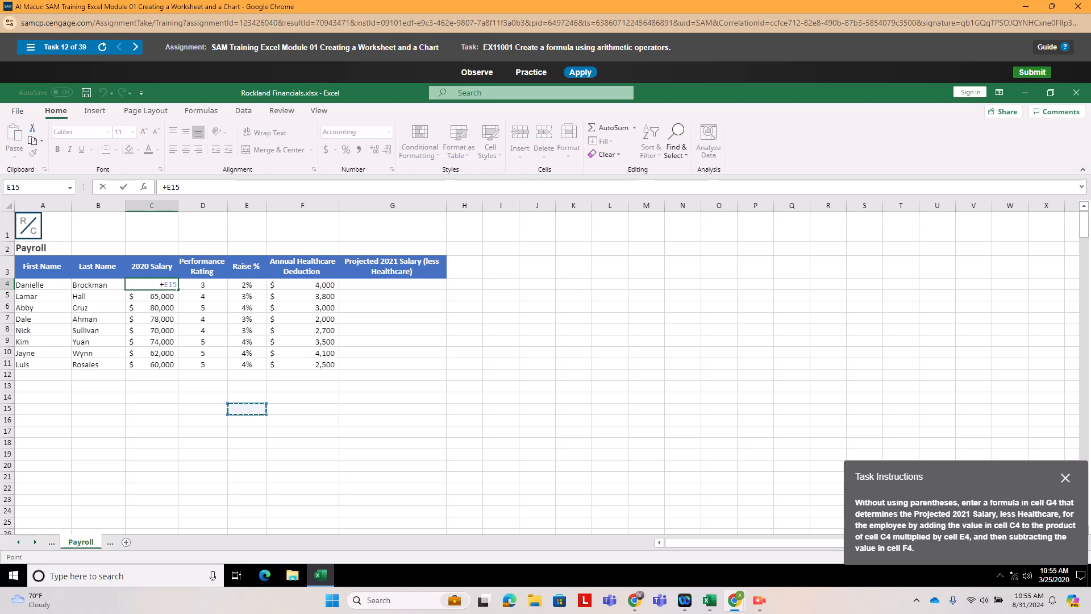
click(102, 47)
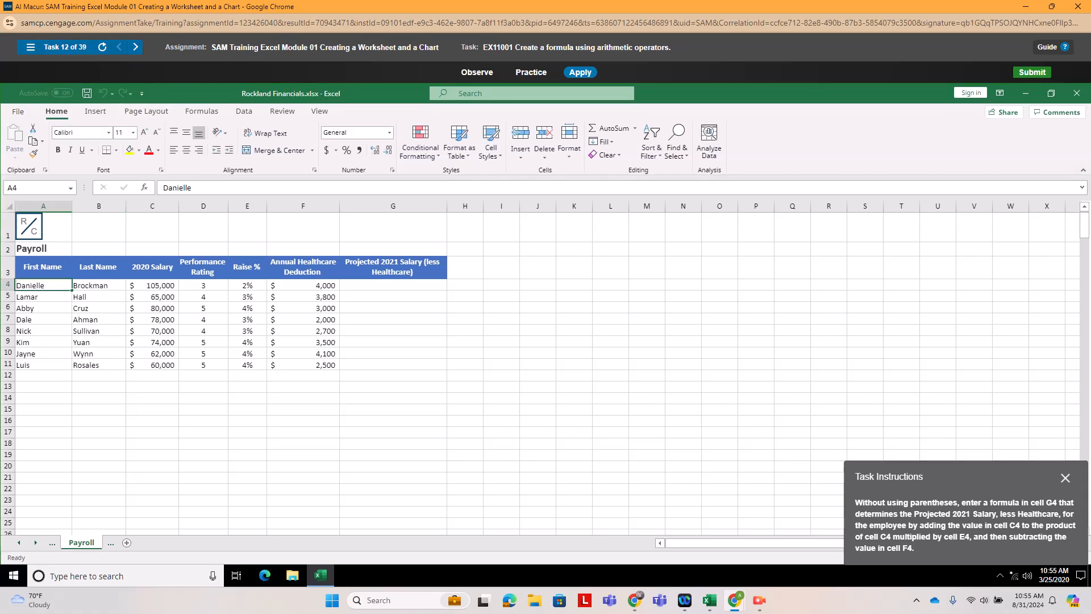
Enter the formula =C4*E4+C4-F4 in cell G4 to calculate the projected 2021 salary less healthcare.
click(393, 285)
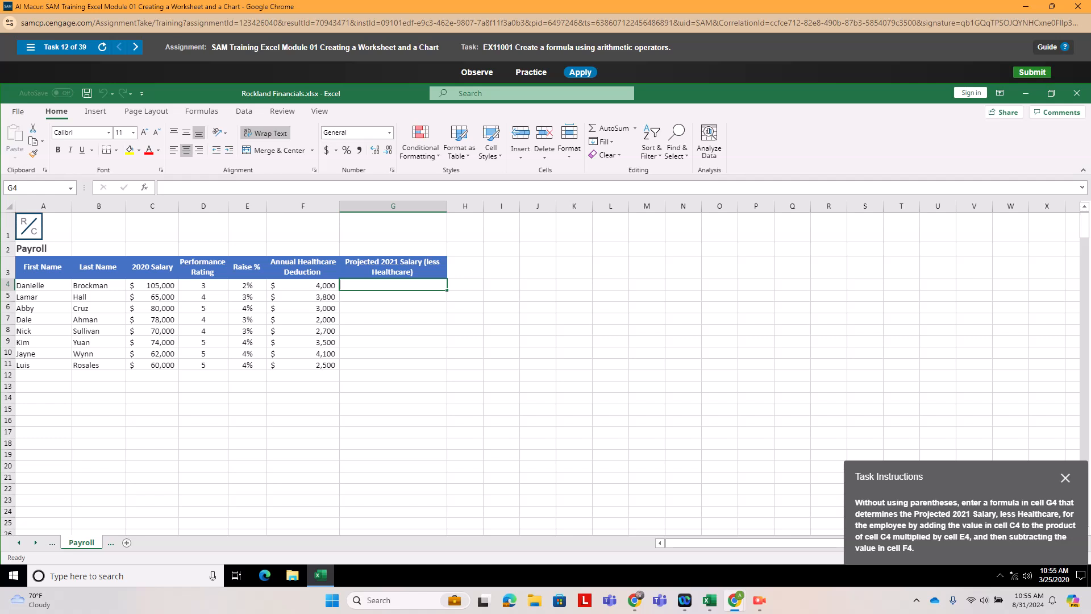
text(=)
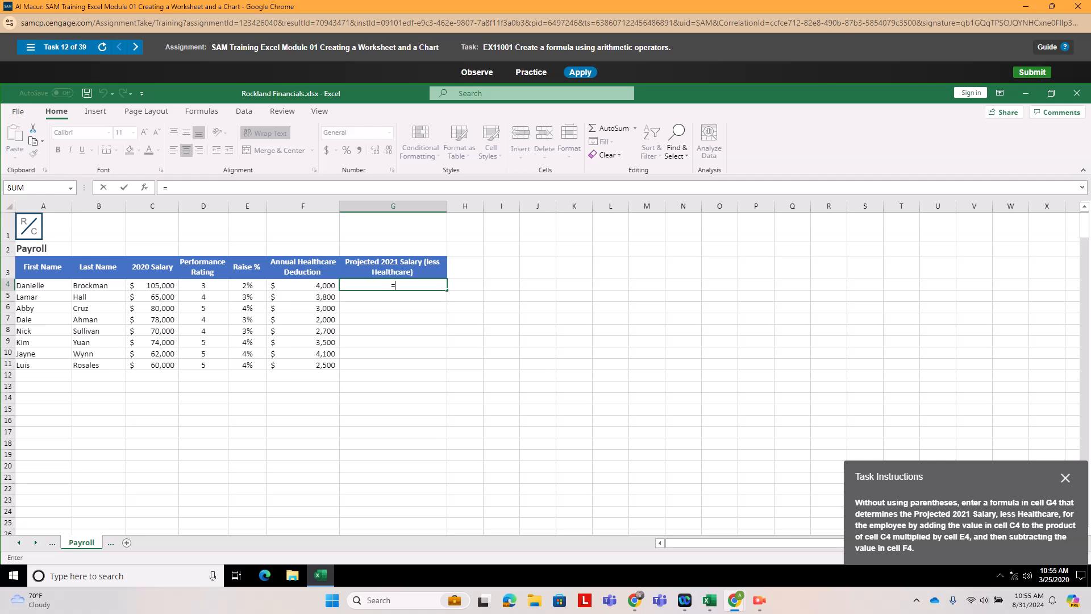
click(152, 285)
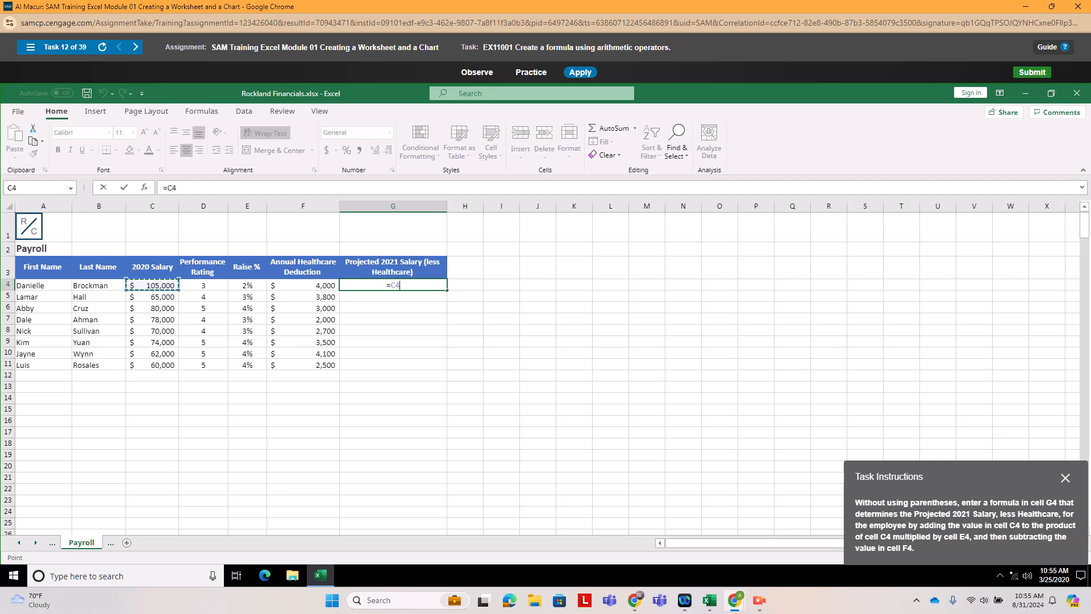
text(*)
click(247, 285)
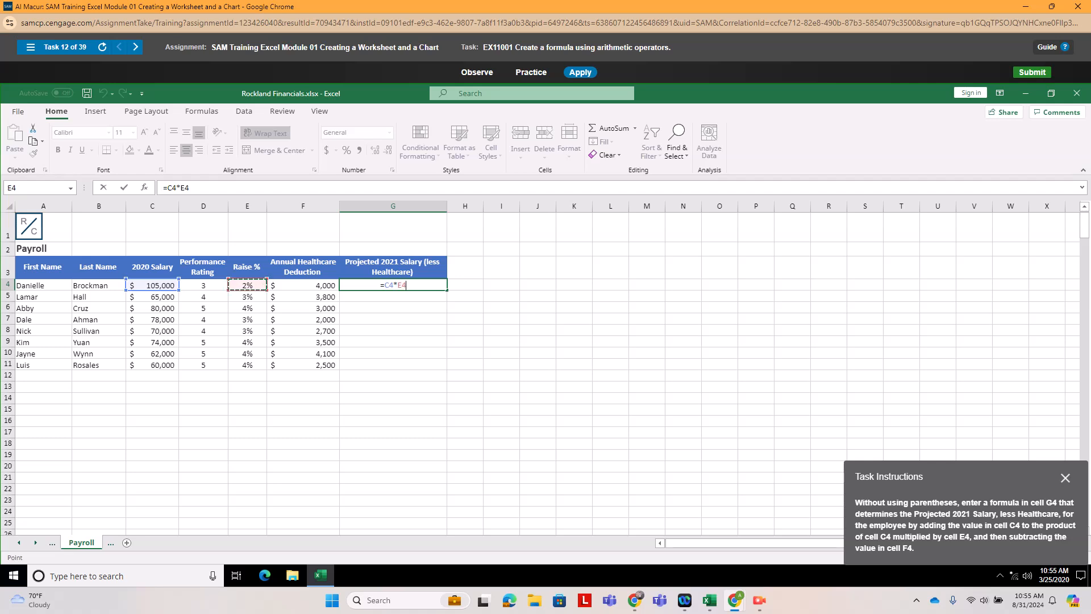
text(+)
click(152, 285)
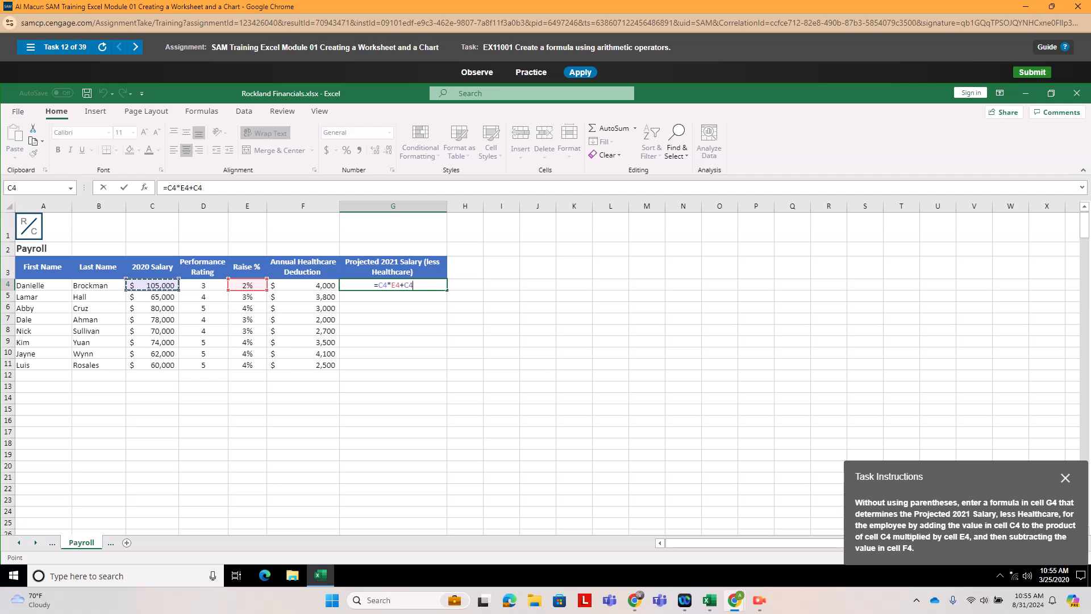
text(-)
click(303, 285)
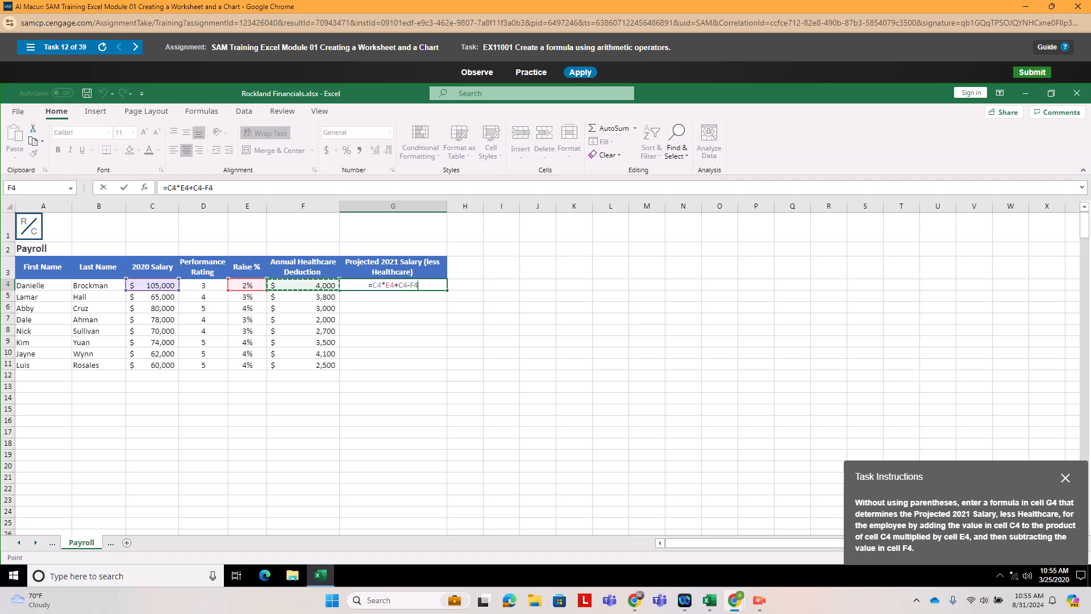
key(Return)
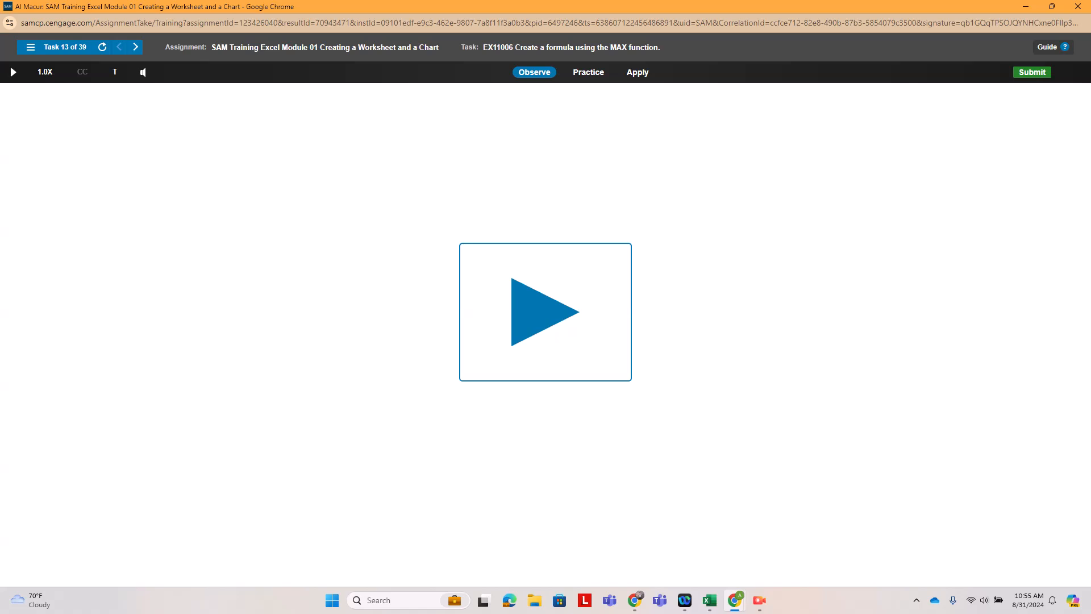
Go back to Task 12 through the task list and start it again in Apply mode.
click(62, 47)
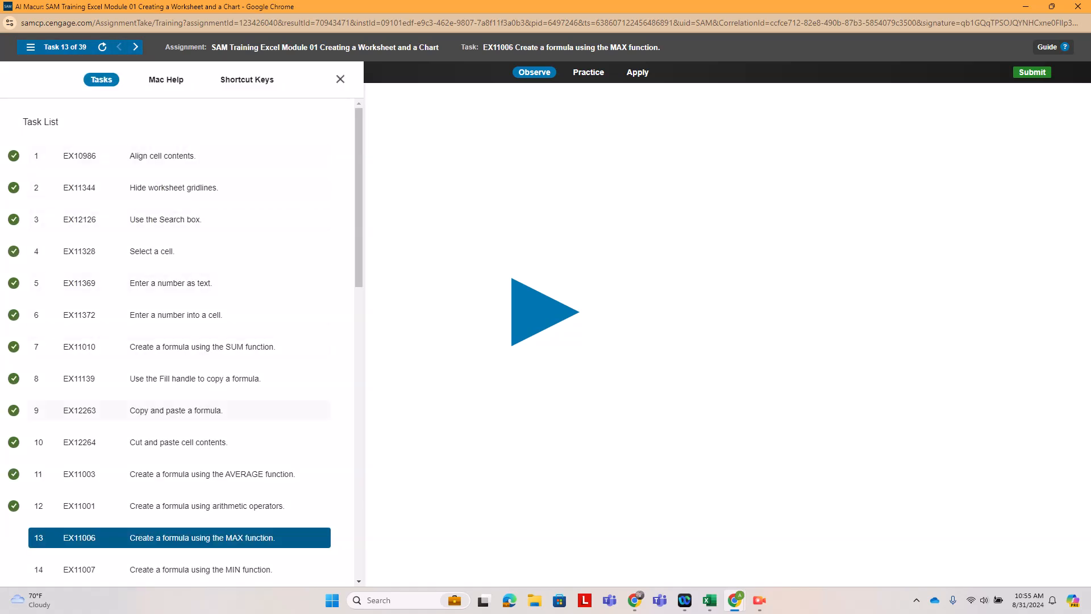
click(17, 506)
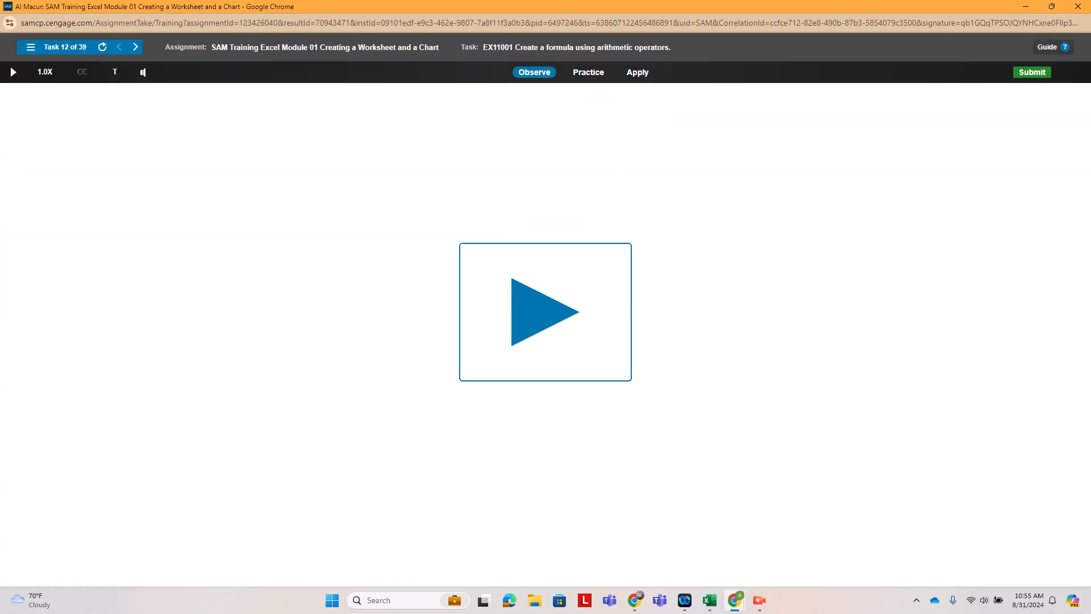
click(638, 72)
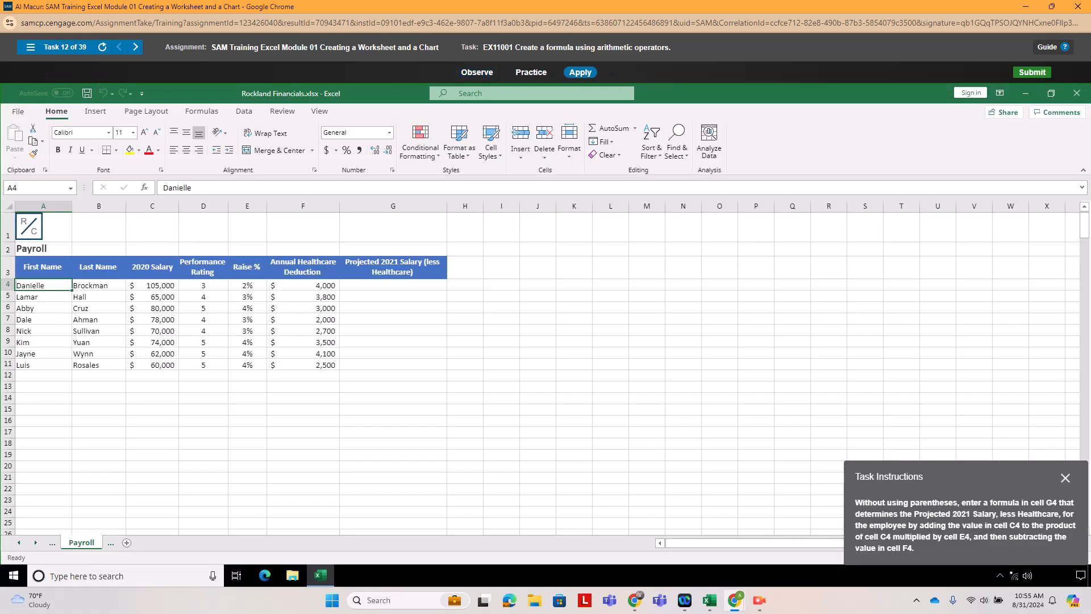
Complete Task 12 again by building the formula =C4*E4+C4-F4 in cell G4 without parentheses.
click(393, 285)
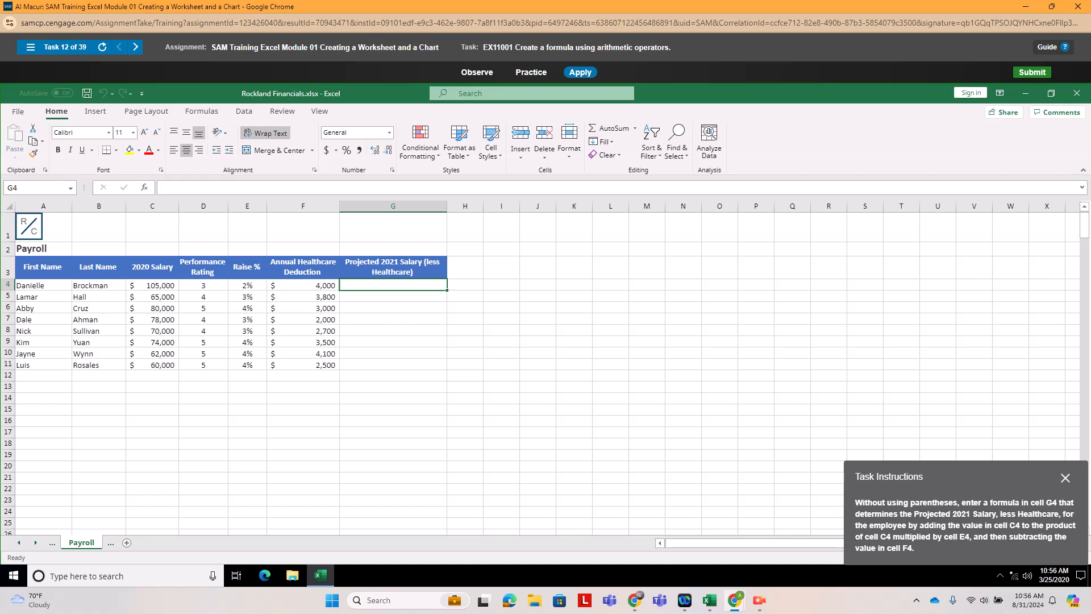
text(=)
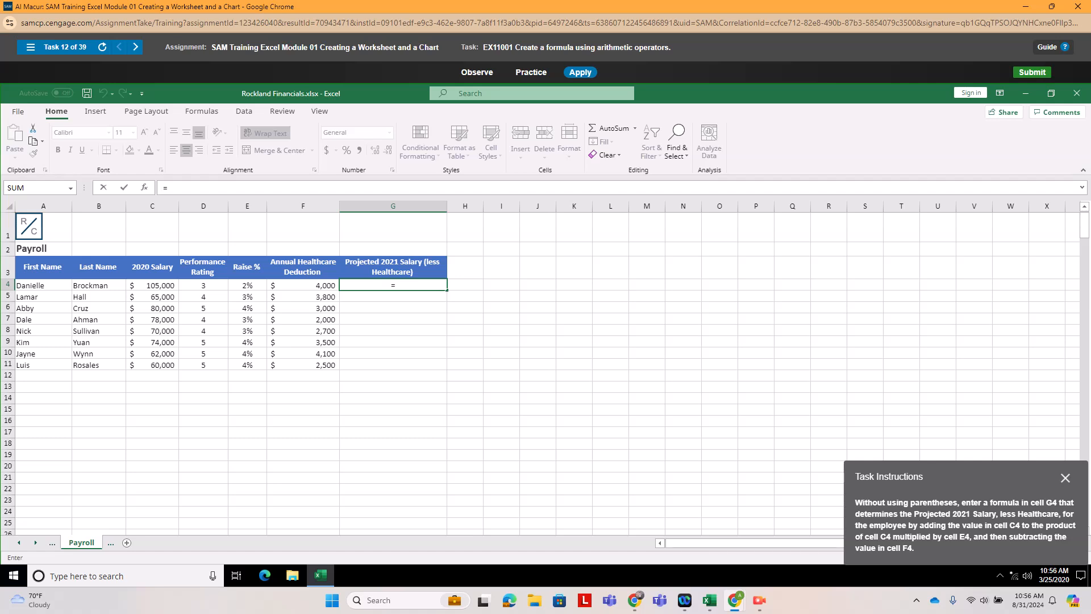
click(152, 285)
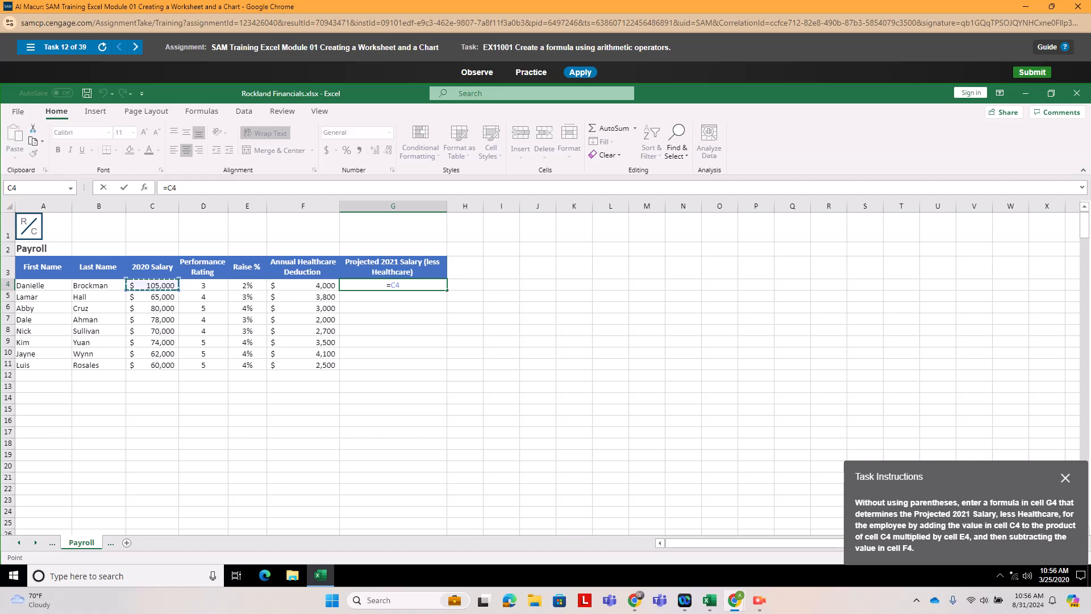
text(+)
key(BackSpace)
text(*)
click(247, 285)
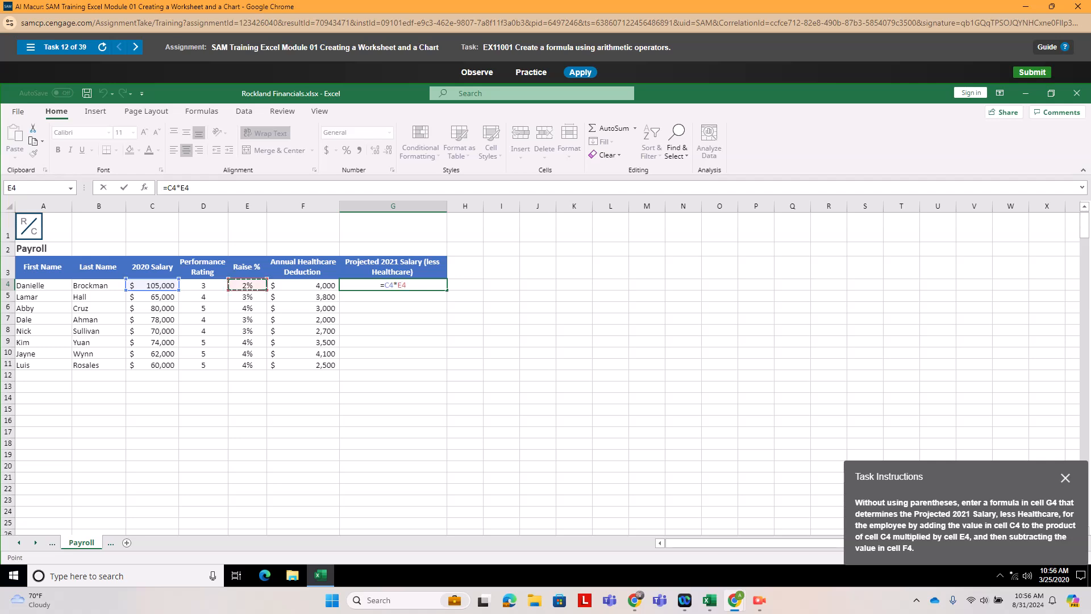
text(+)
click(152, 286)
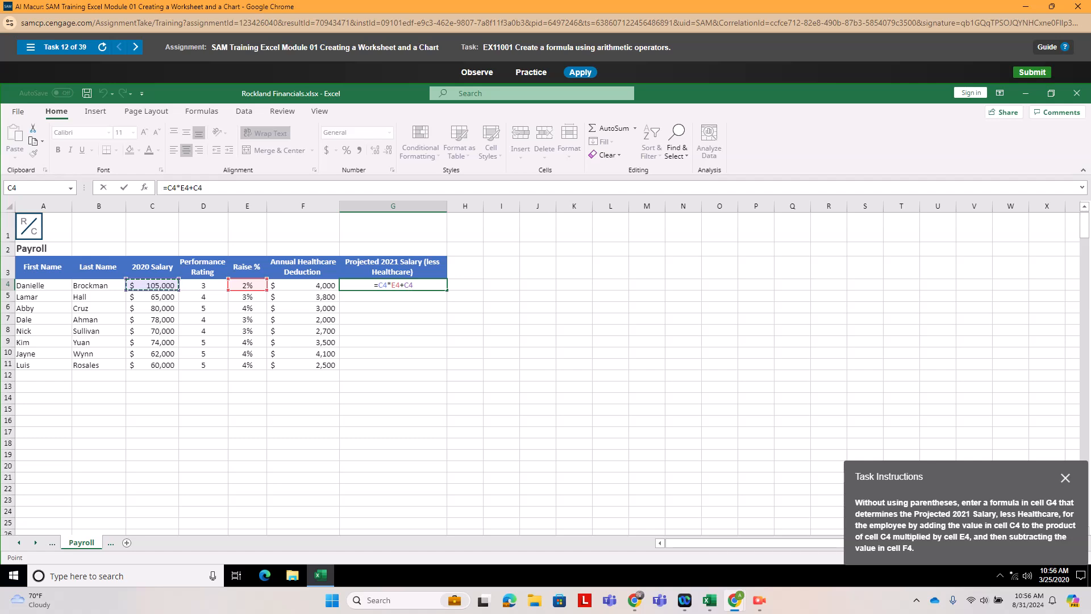
text(-)
click(303, 285)
key(Return)
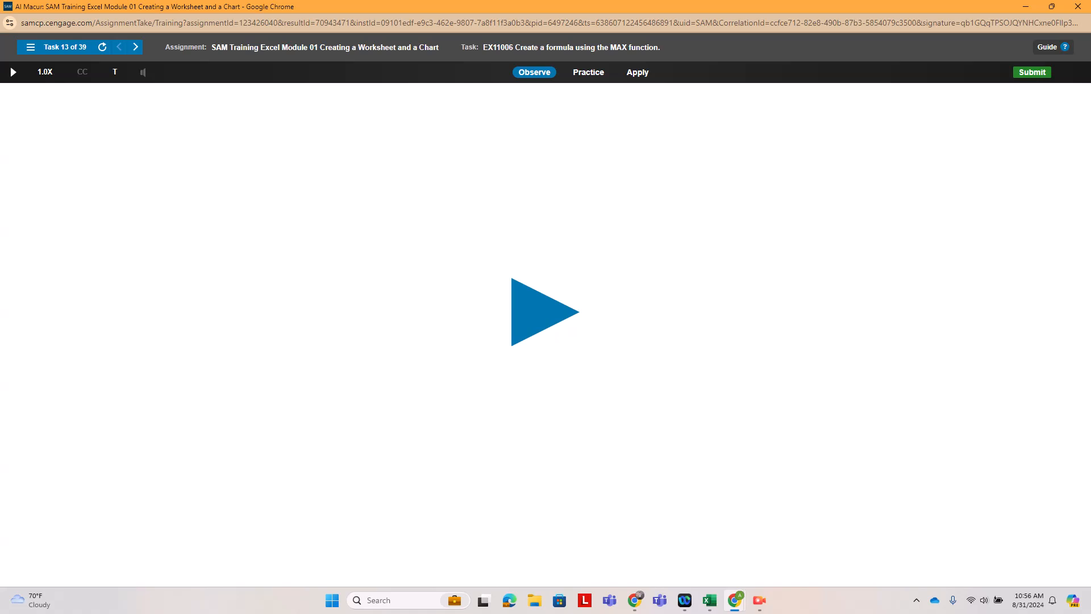
Start Task 13 in Apply mode and insert the MAX function in cell D19 with the range D4:D17.
click(637, 72)
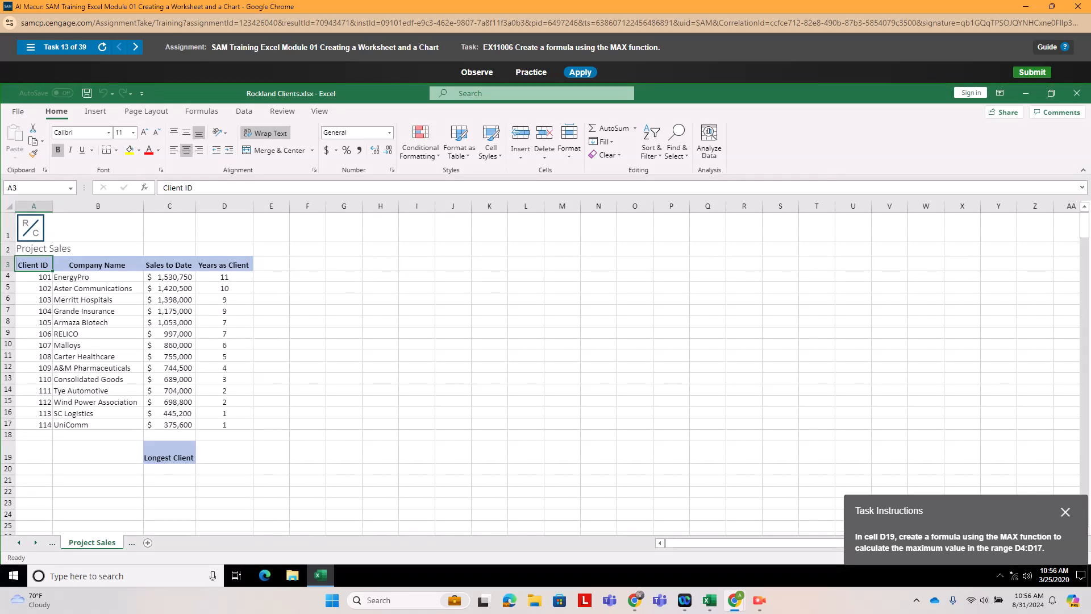
click(225, 451)
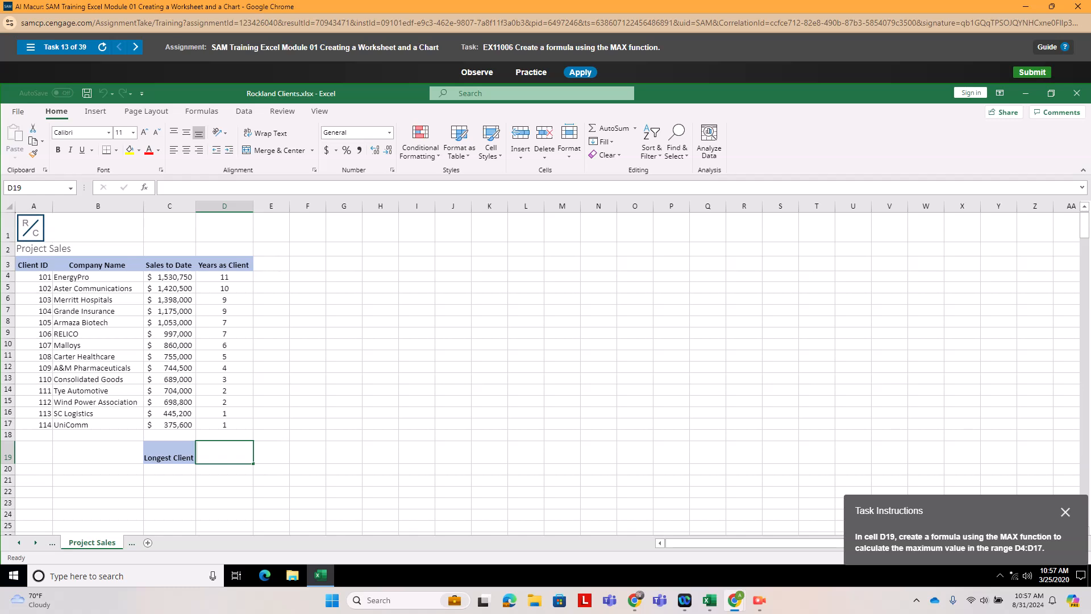
text(=)
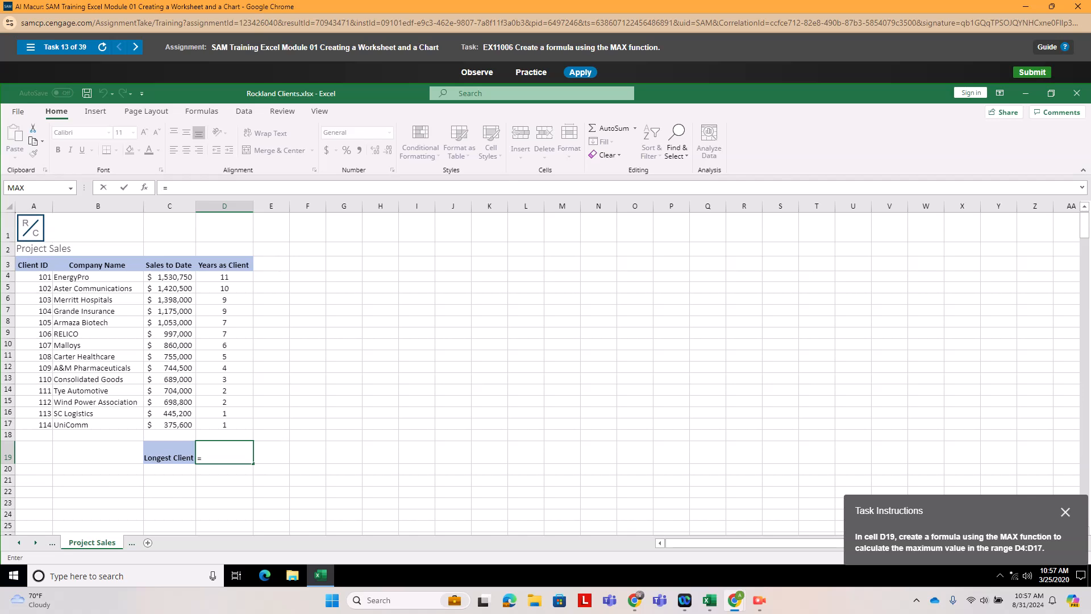
click(16, 187)
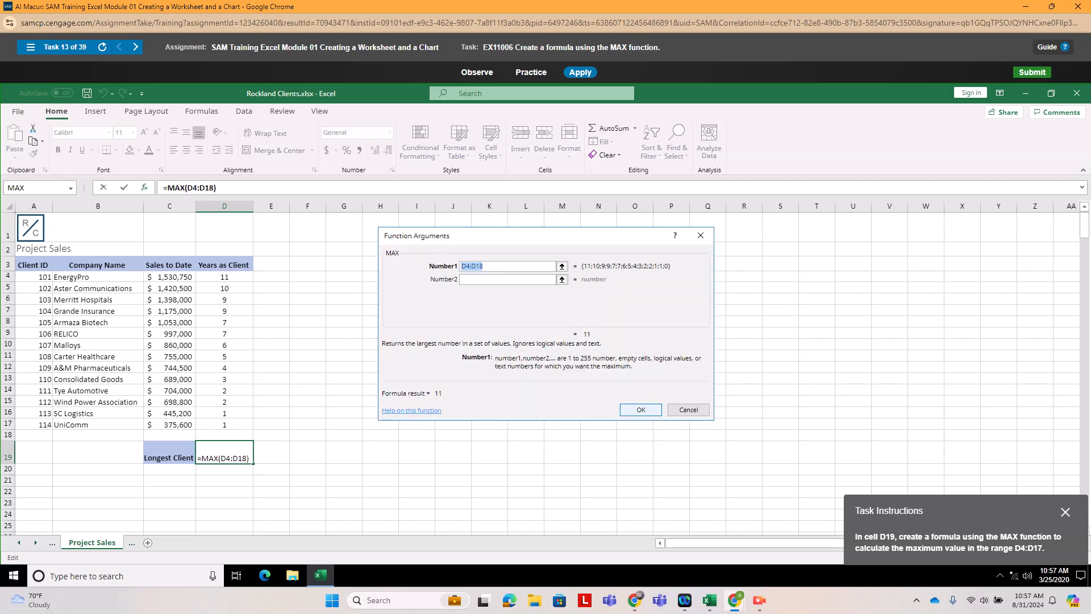
text(D4:D17)
key(Return)
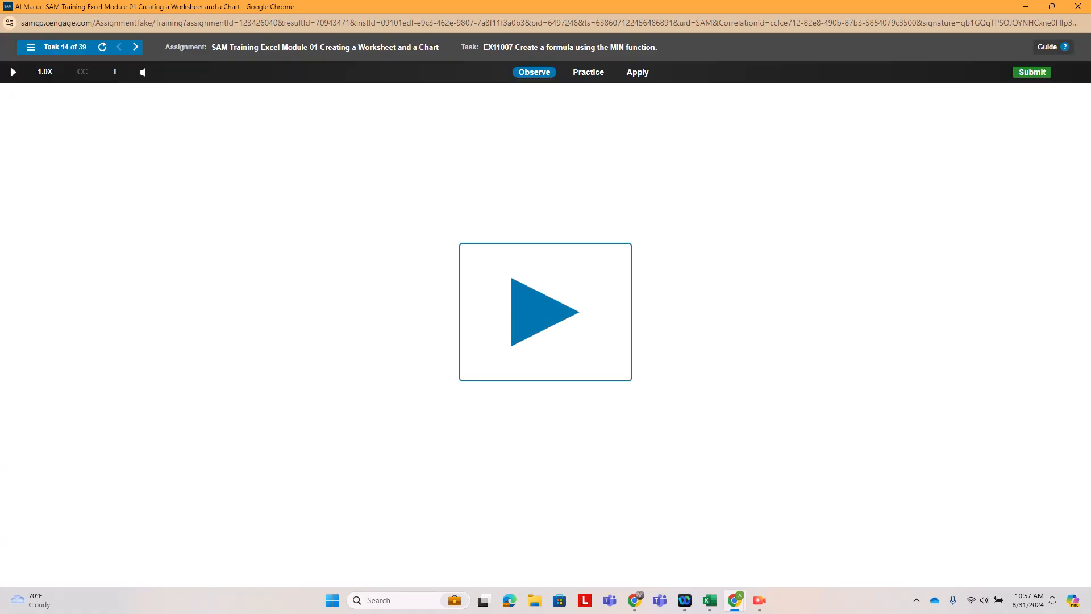
Start Task 14 in Apply mode and insert the MIN function in cell D18 with the range D4:D17.
click(637, 72)
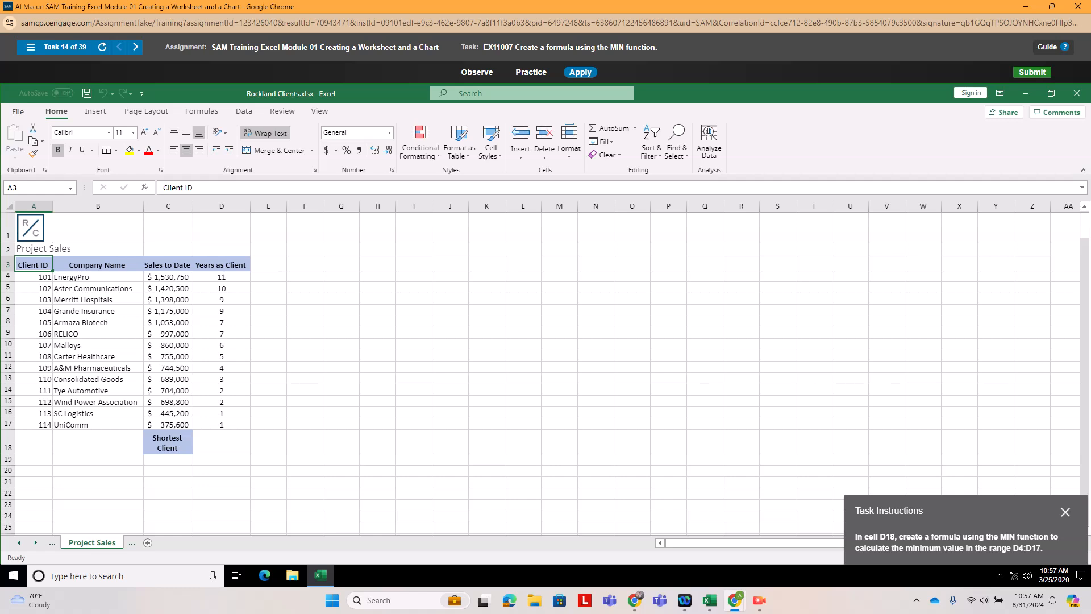
click(222, 442)
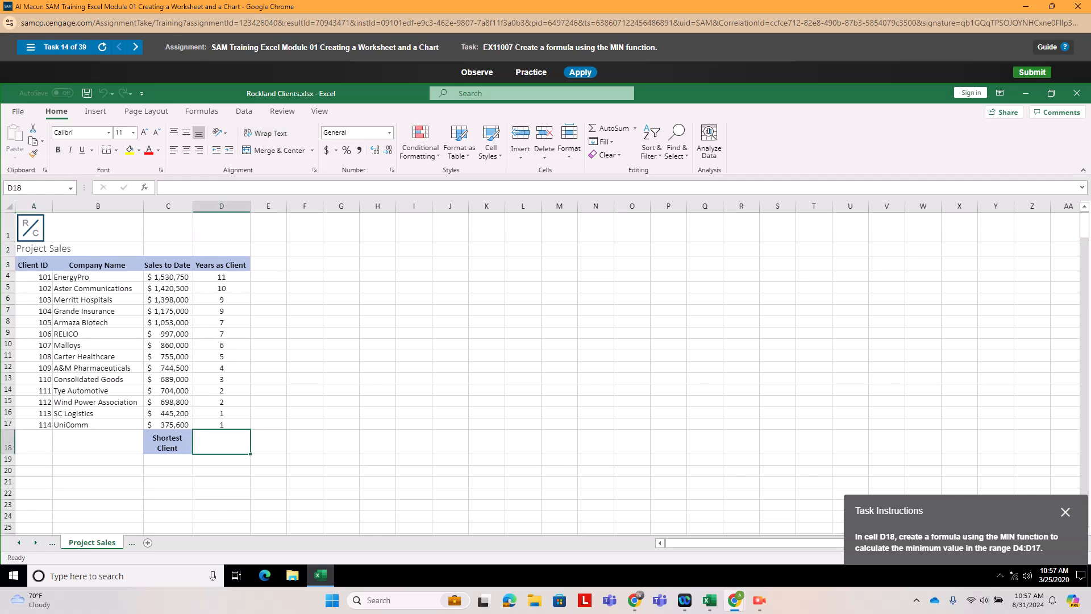
text(=)
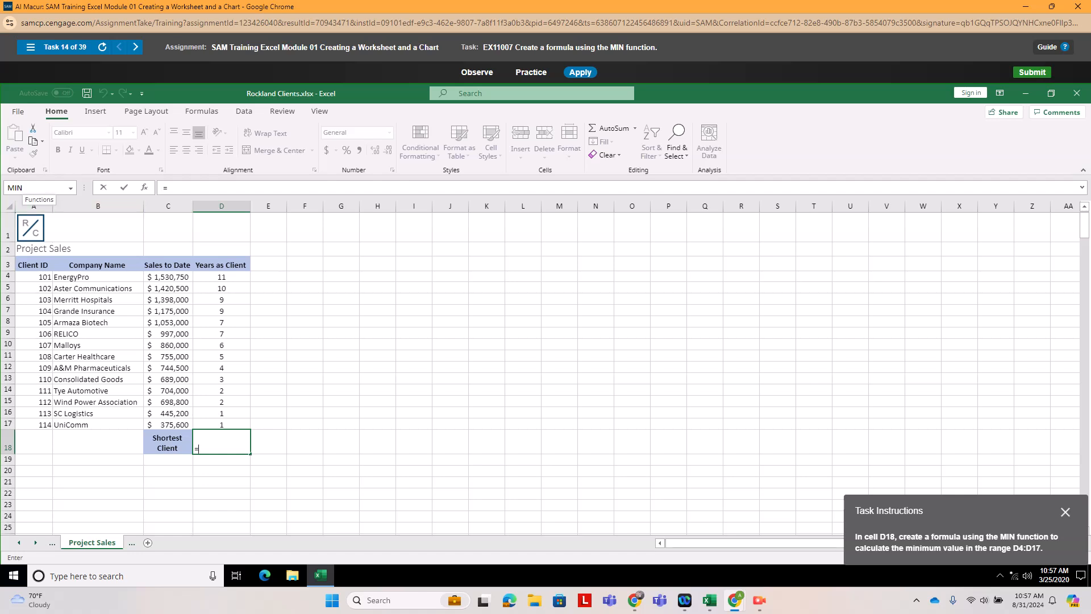
click(39, 188)
click(483, 266)
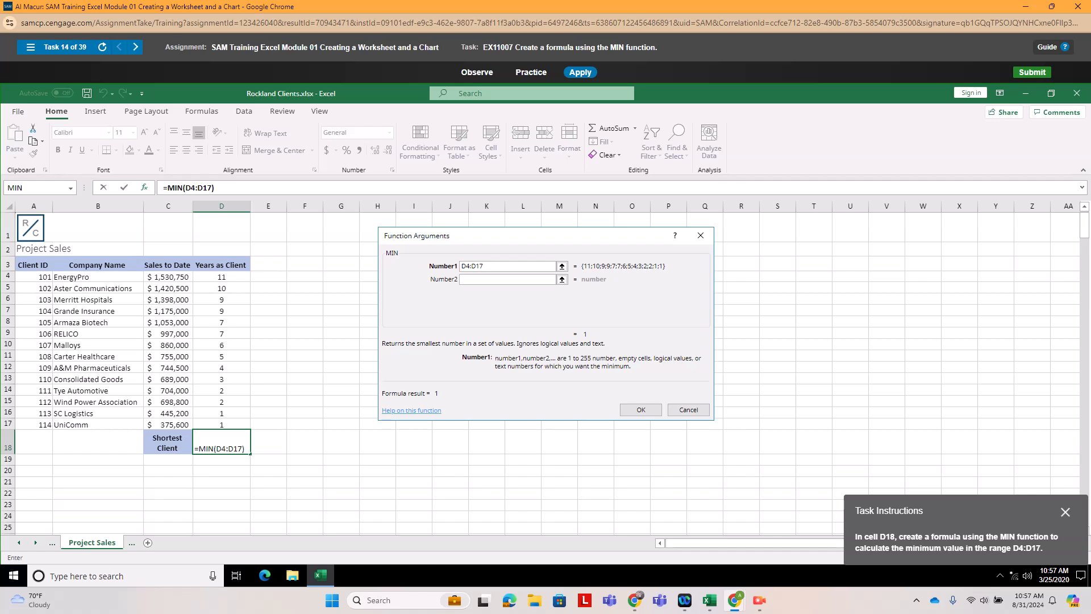
click(640, 409)
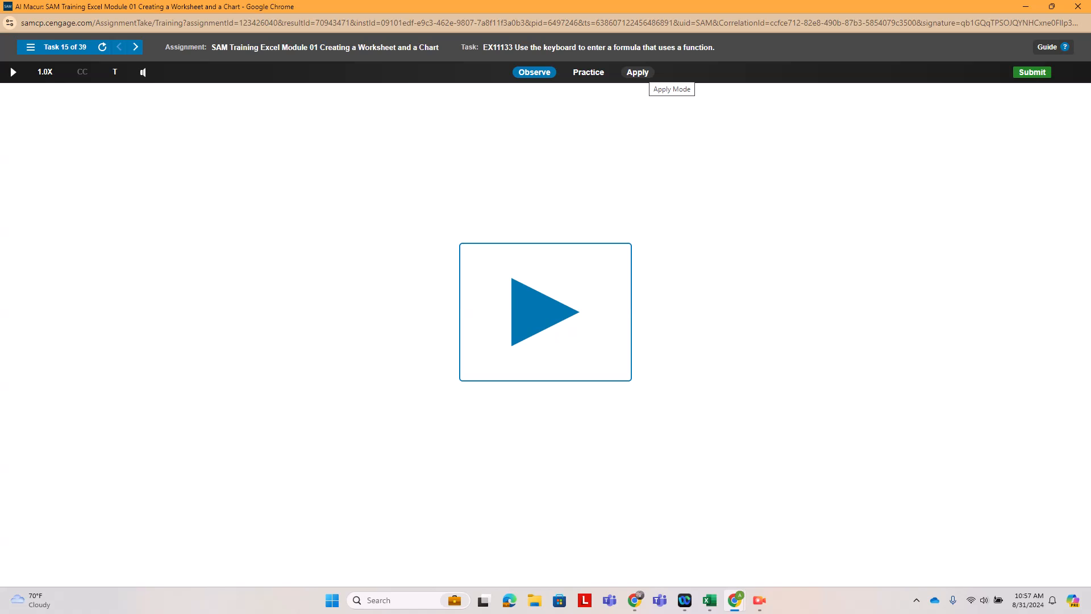
Start Task 15 in Apply mode and enter the formula =SUM(B5:B16) in cell B17 to total the monthly sales.
click(637, 73)
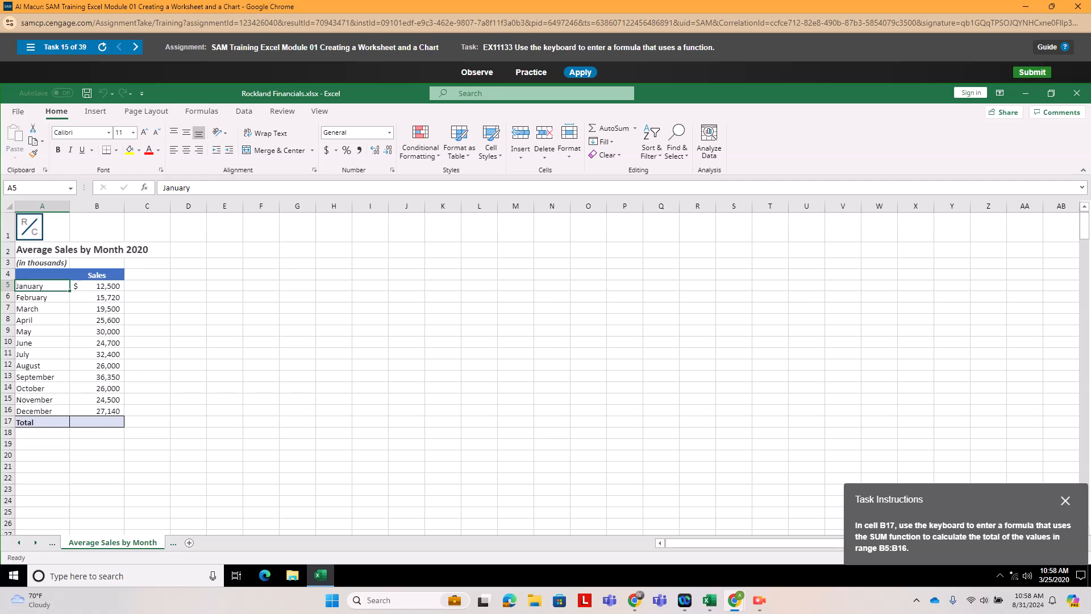
click(97, 422)
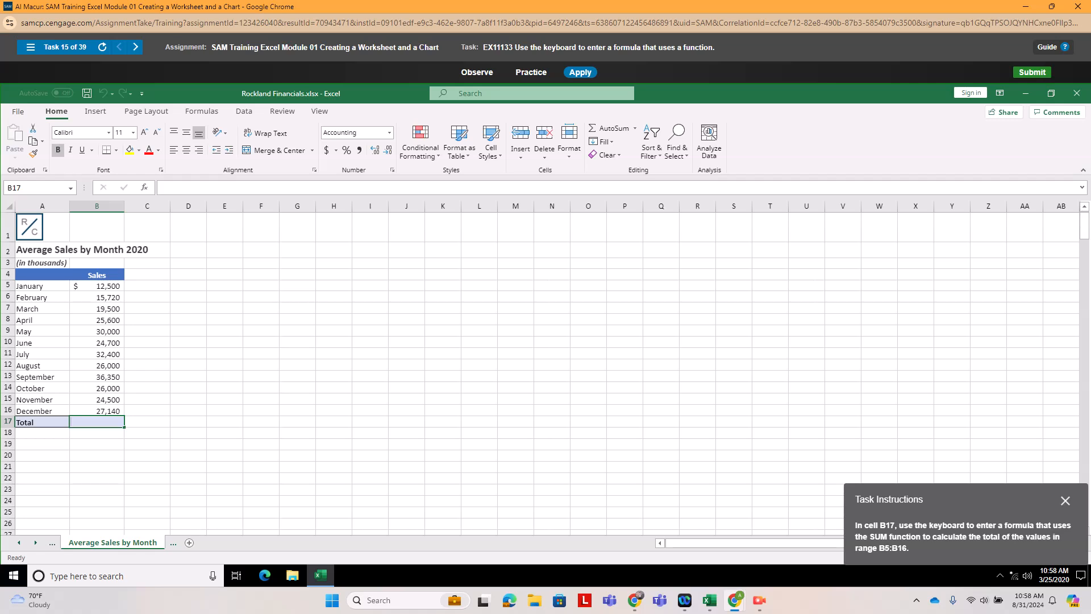
text(=)
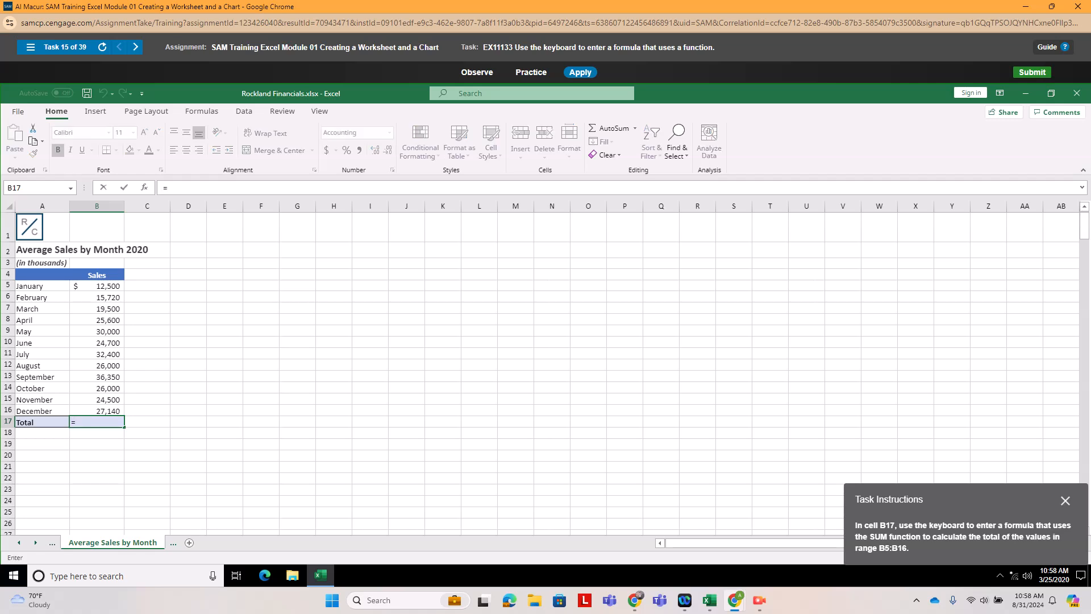
text(SUM)
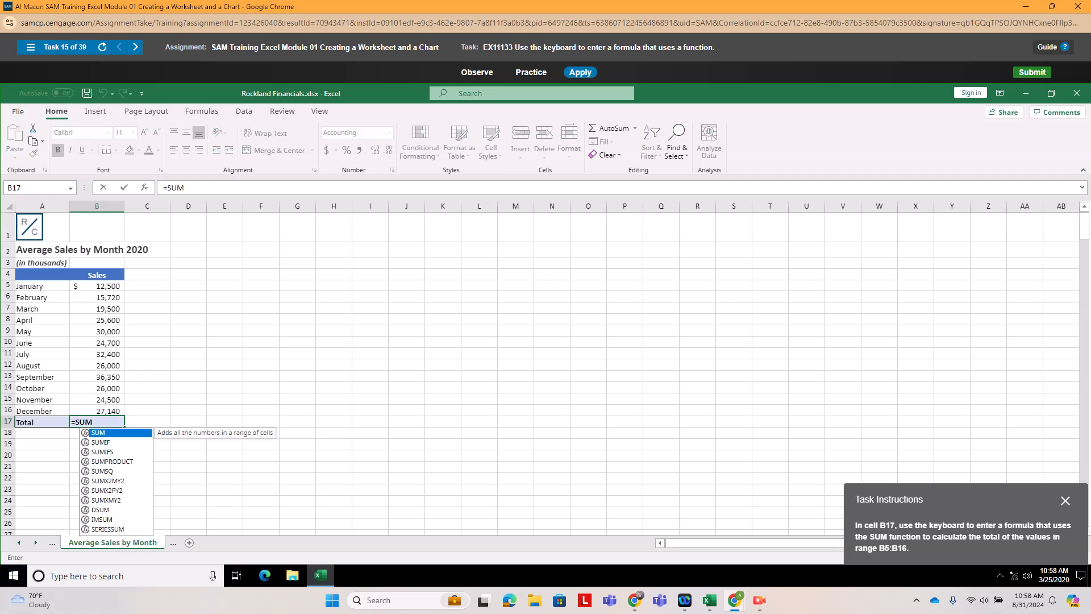
text(()
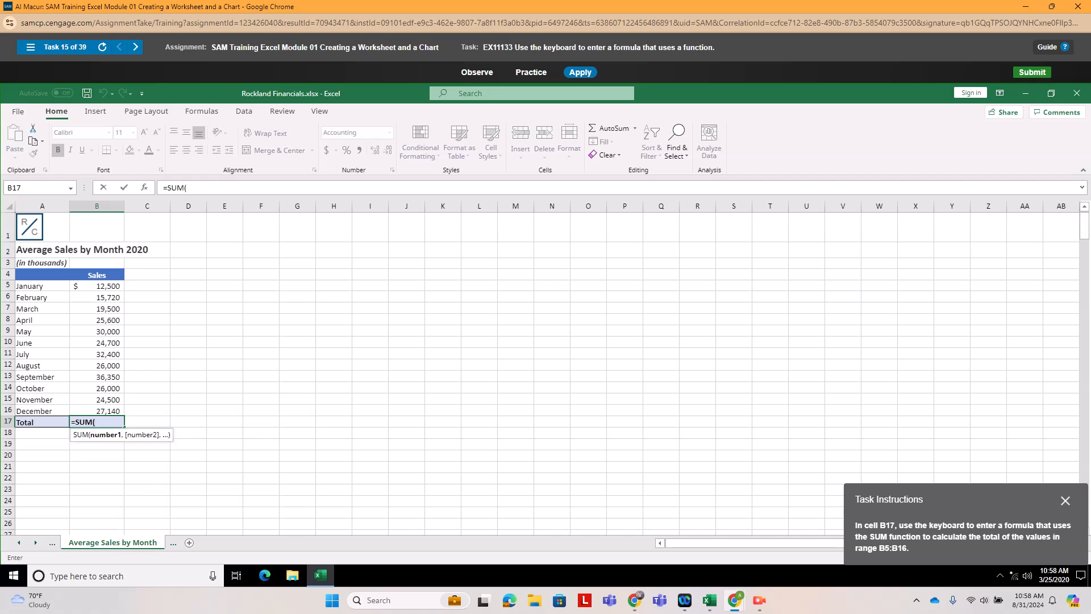
drag(96, 286, 96, 411)
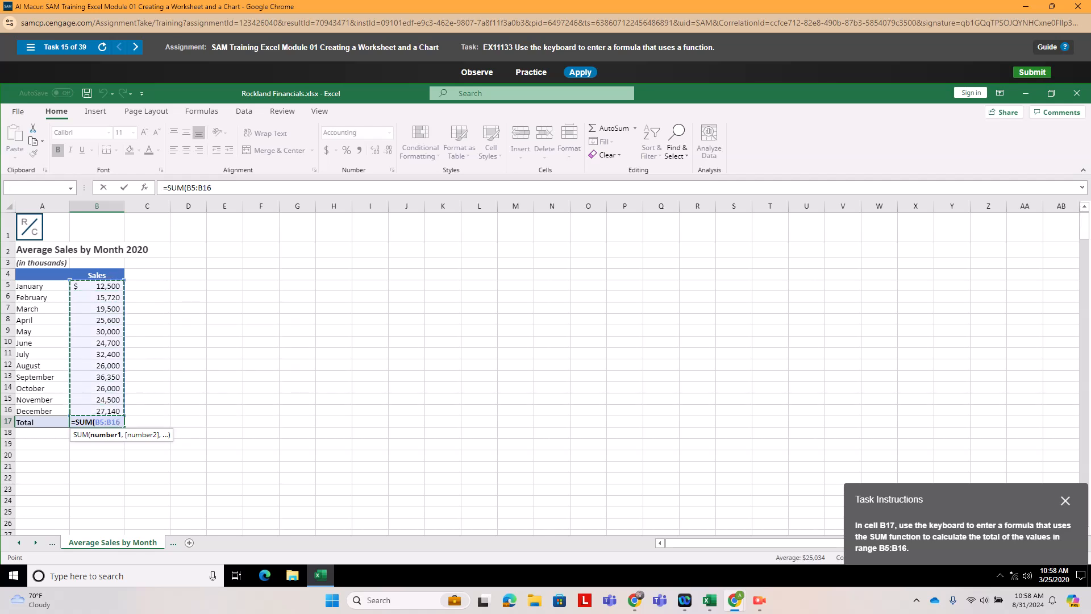
key(F2)
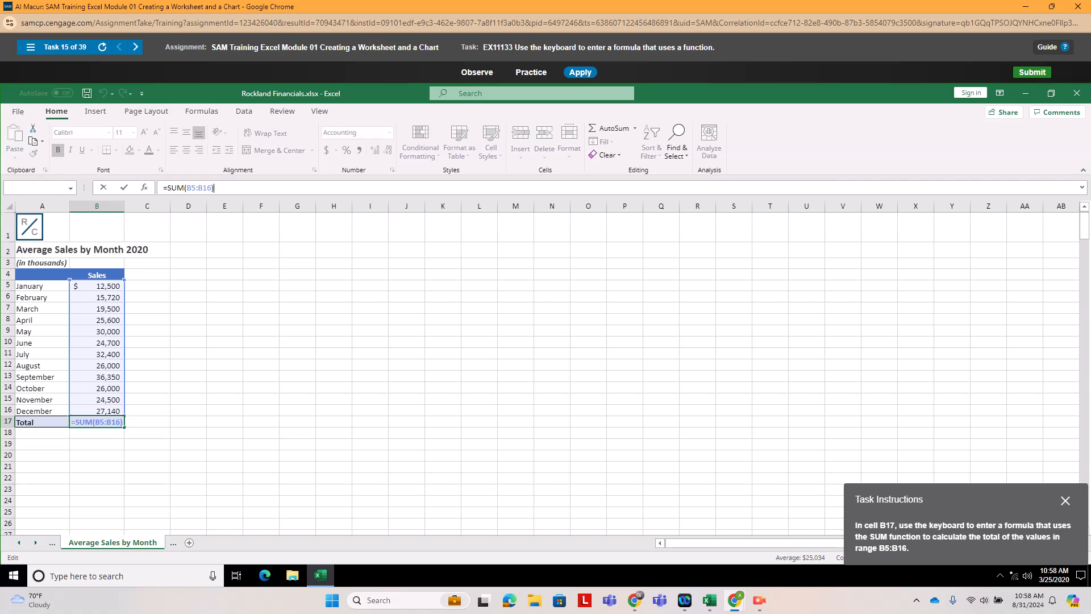
key(Return)
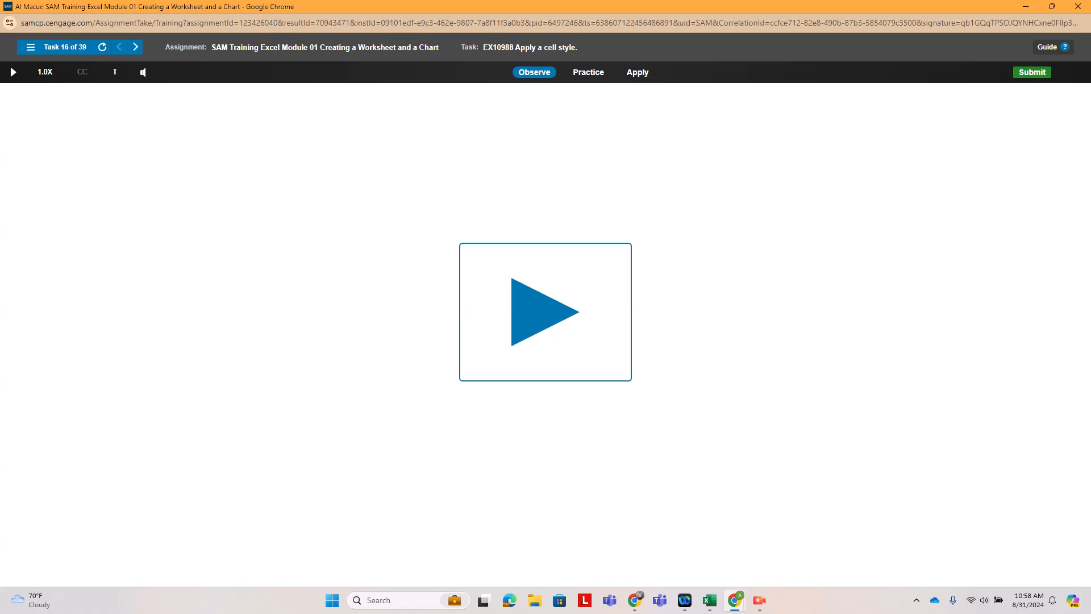
Start Task 16 in Apply mode and apply the Bad cell style to cell B8.
click(637, 72)
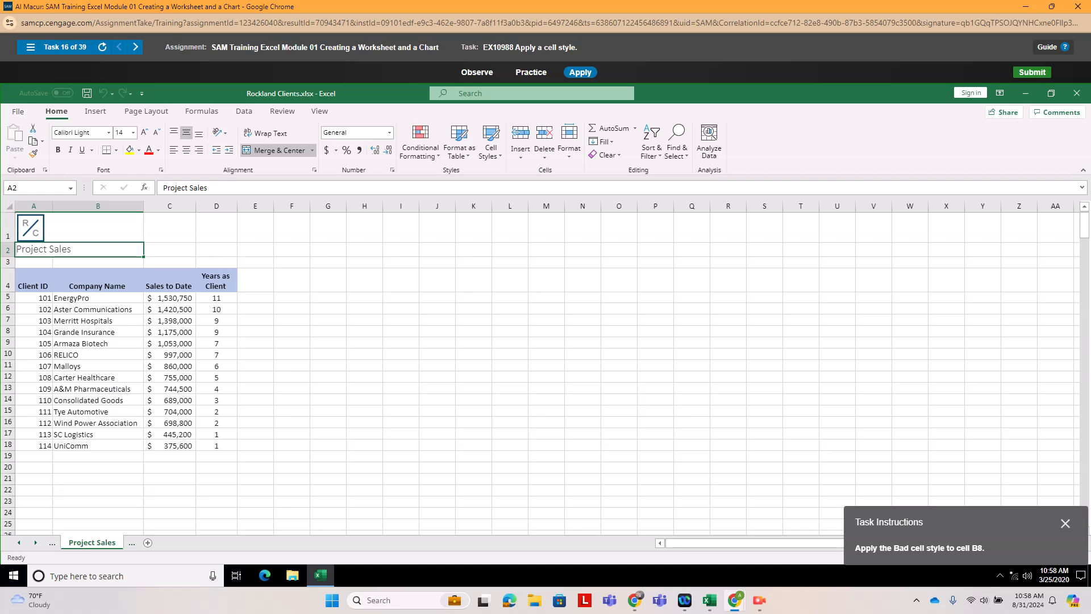
click(98, 332)
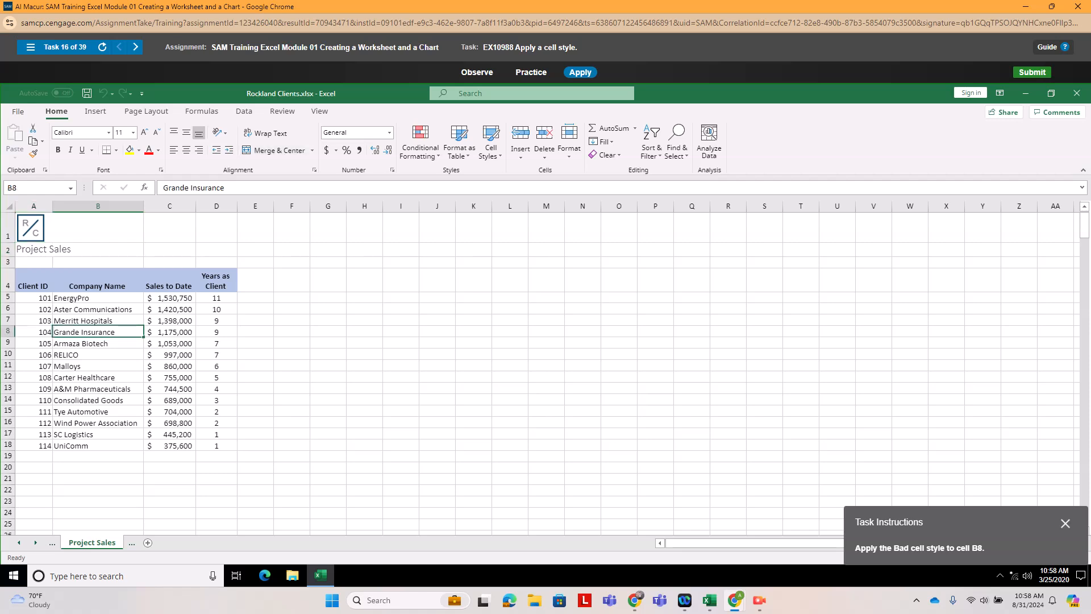
click(490, 142)
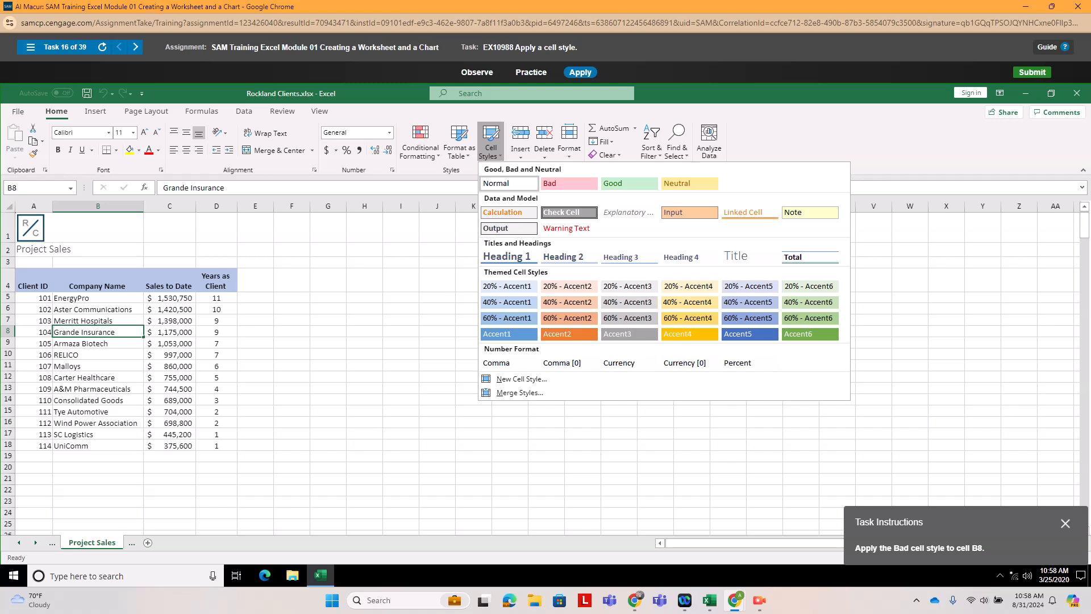
click(569, 183)
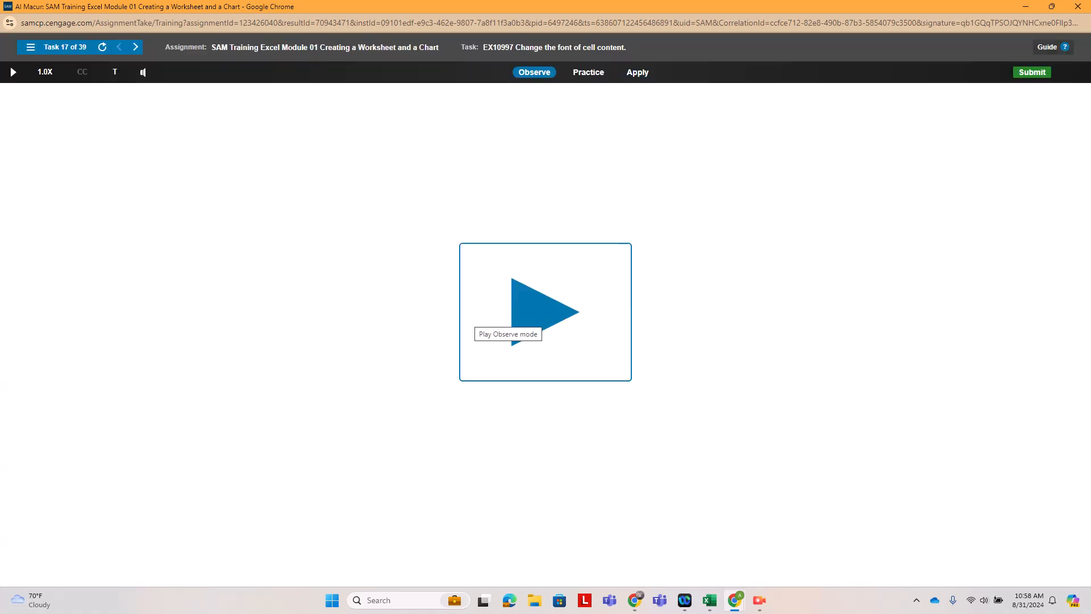
Start Task 17 in Apply mode and change the font of the Sales by Branch title in cell A2 to Cambria.
click(638, 72)
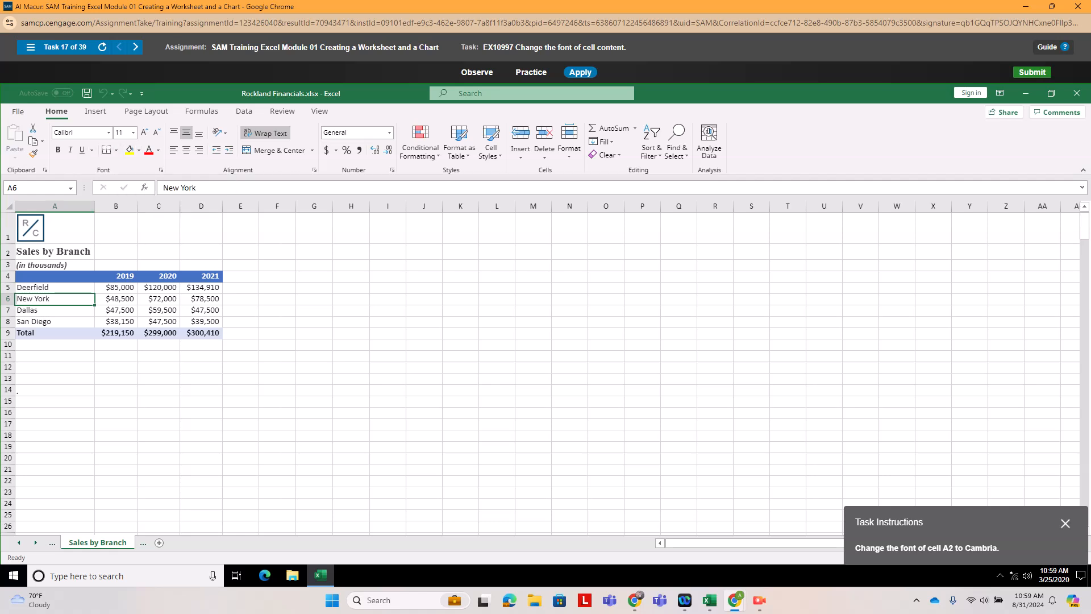
click(54, 251)
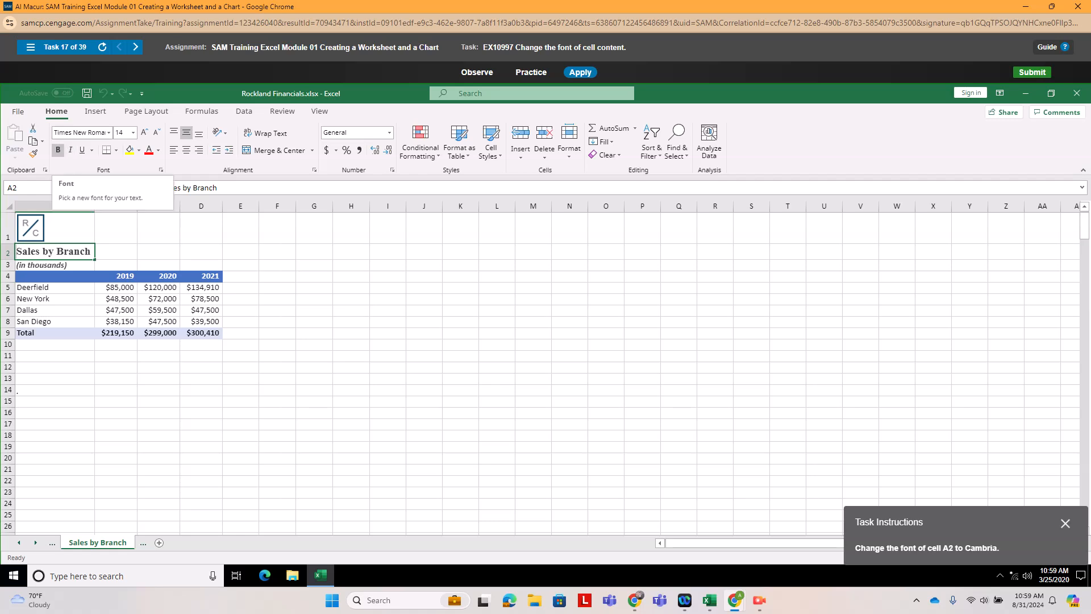
click(108, 132)
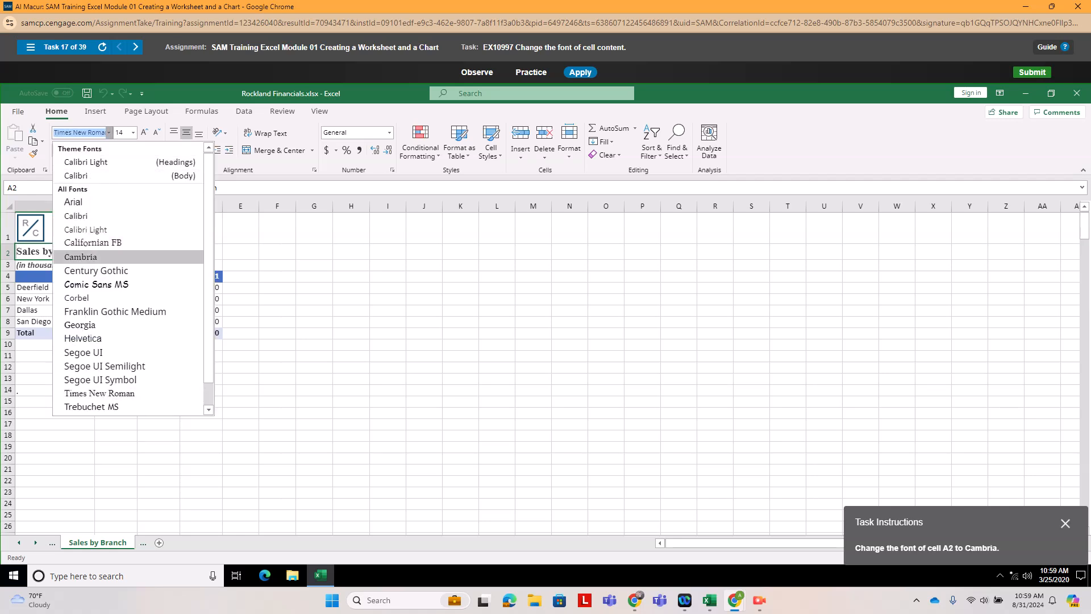
click(80, 257)
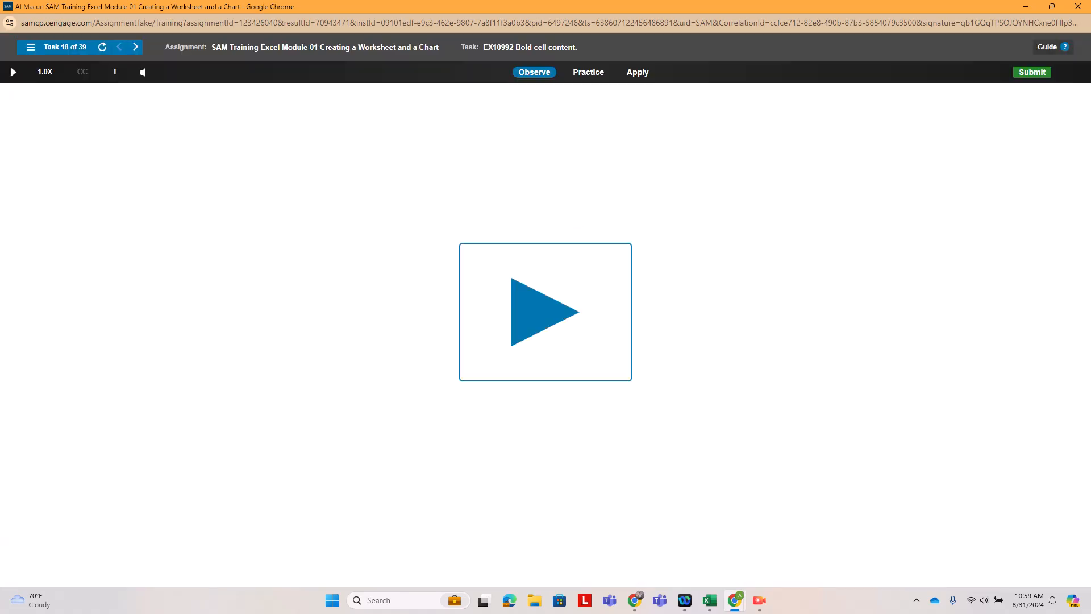
Start Task 18 in Apply mode and bold the Client Contact Information title in cell A2.
click(639, 73)
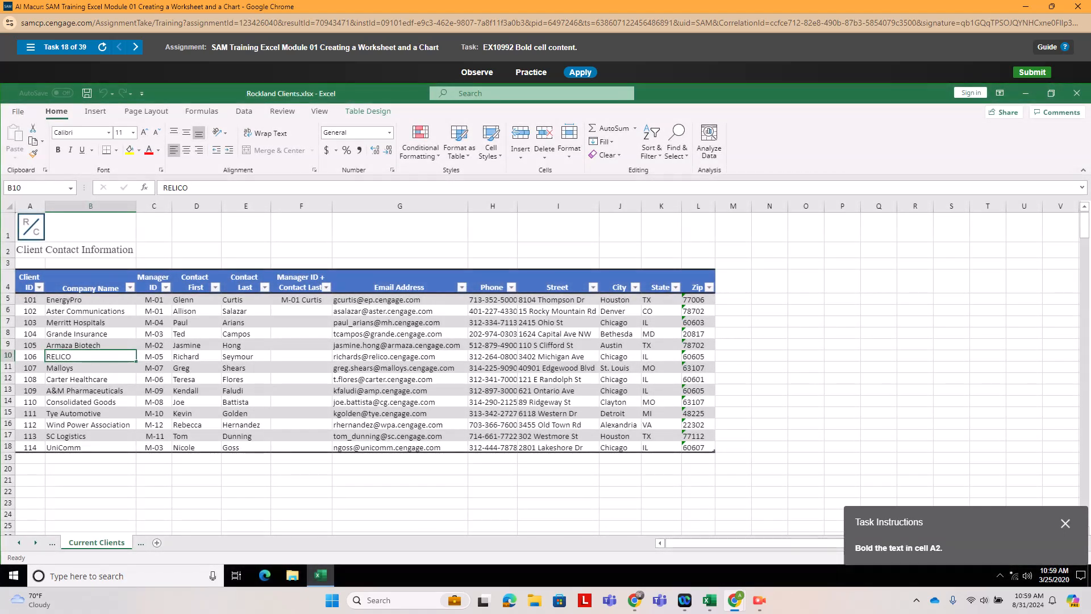
click(91, 250)
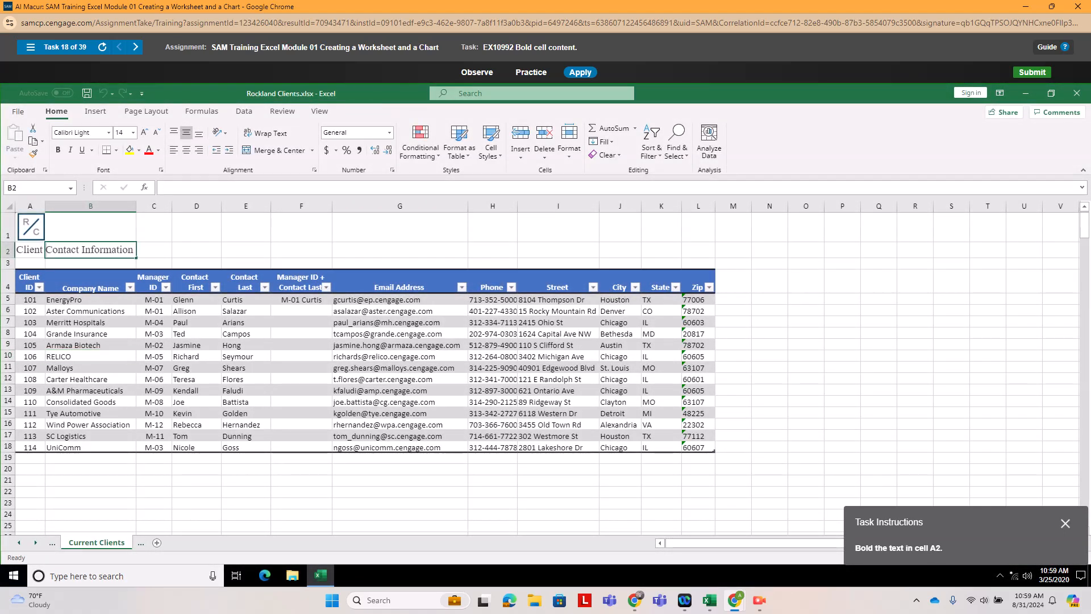
click(30, 250)
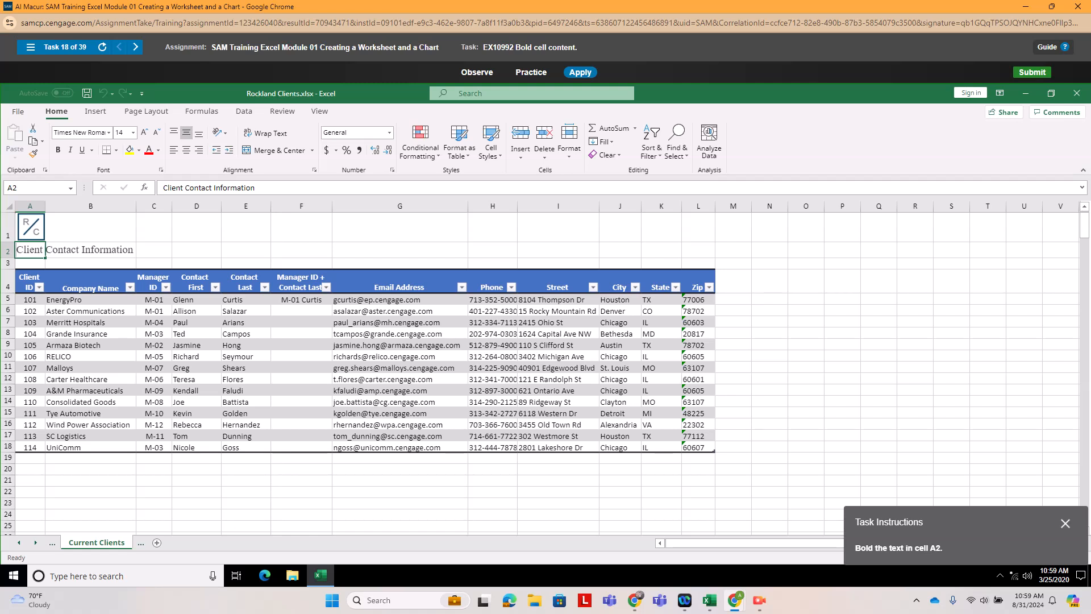
click(57, 150)
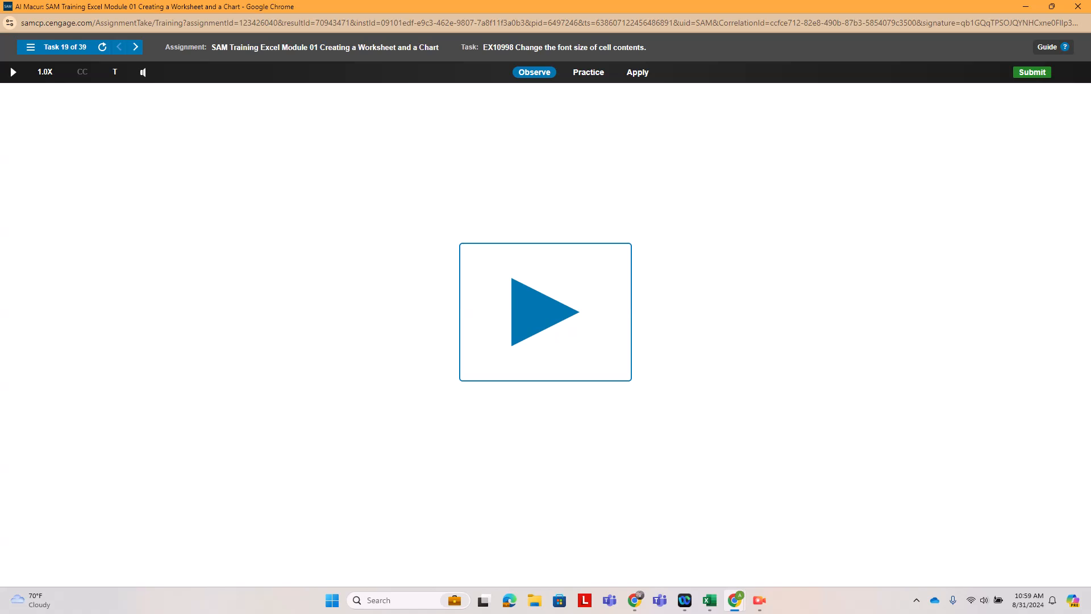
Start Task 19 in Apply mode and set the font size of the title in cell A2 to 11 points.
click(637, 72)
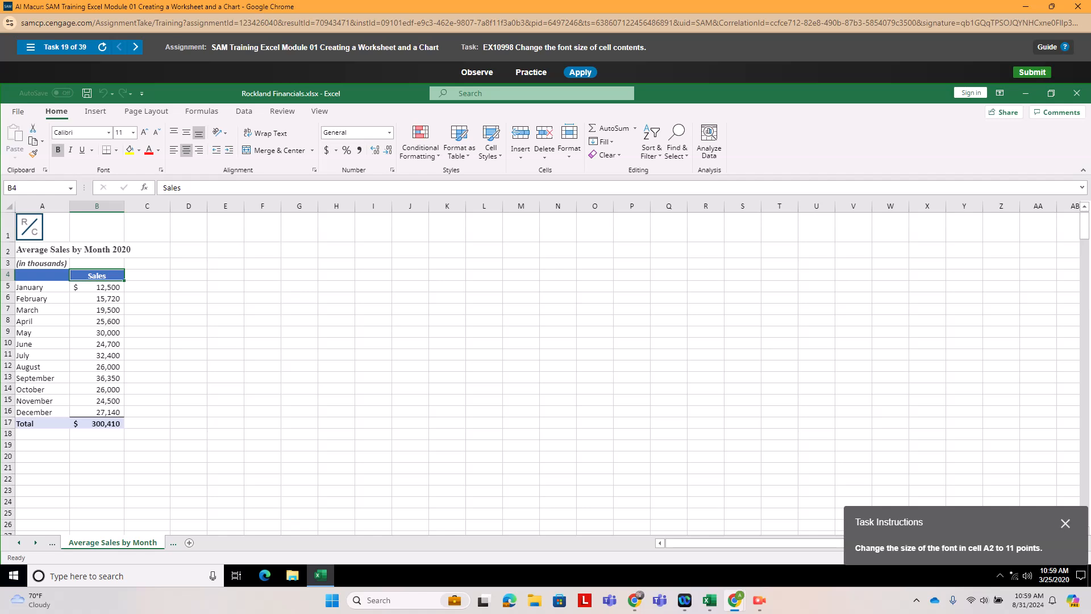
click(42, 250)
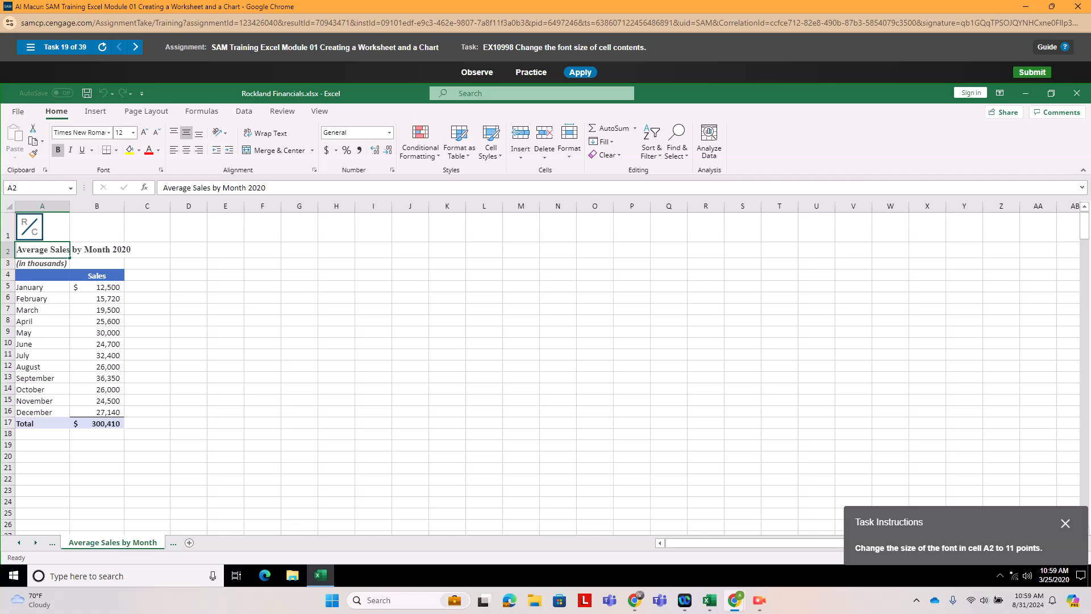
click(133, 133)
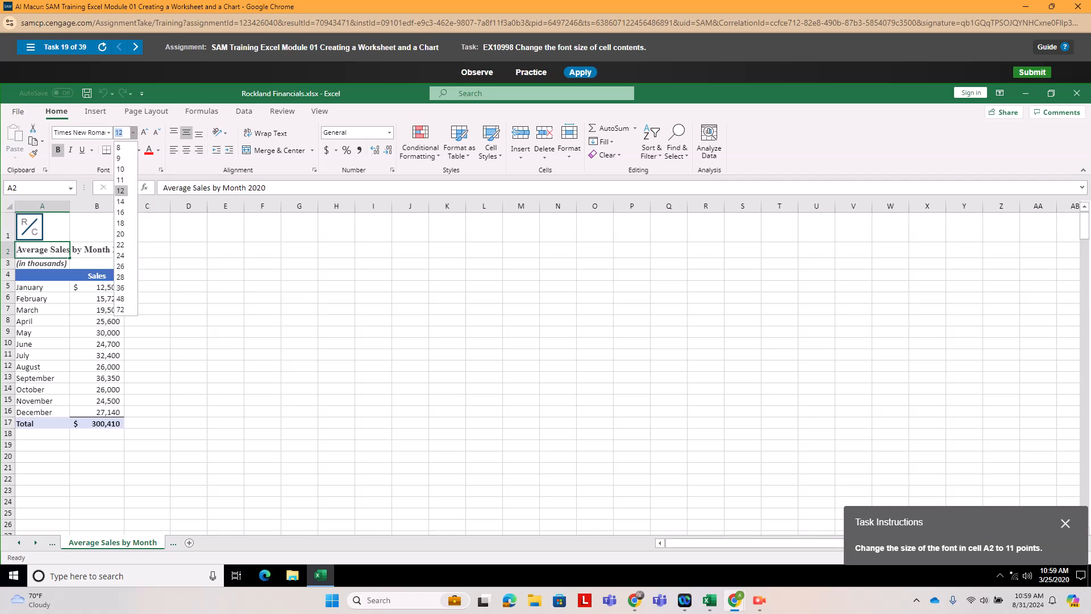
click(121, 180)
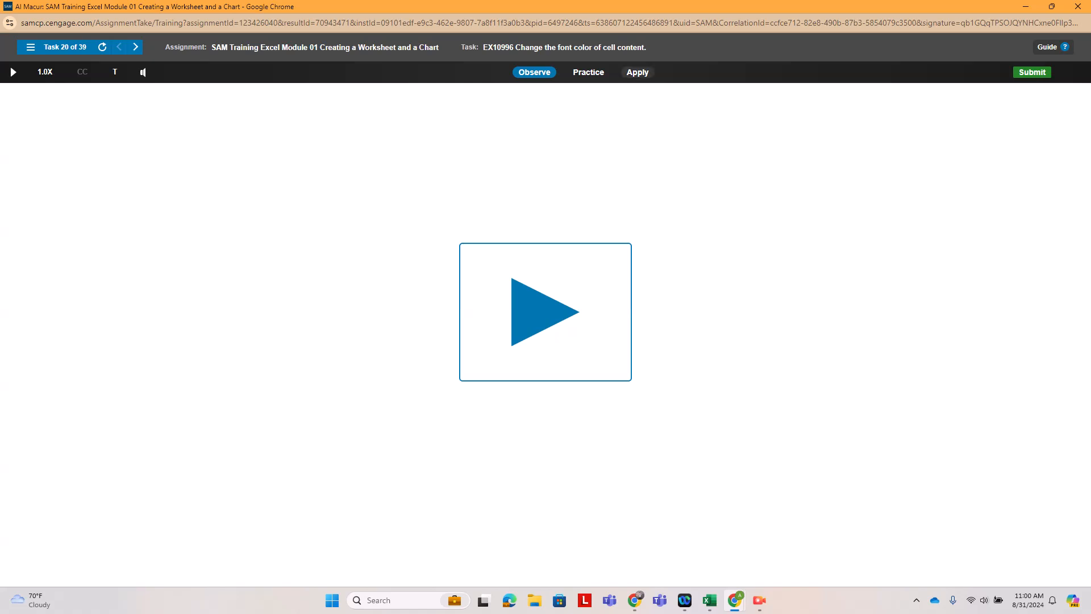
Start Task 20 in Apply mode and change the font color of cell D9 to the standard color Blue.
click(637, 72)
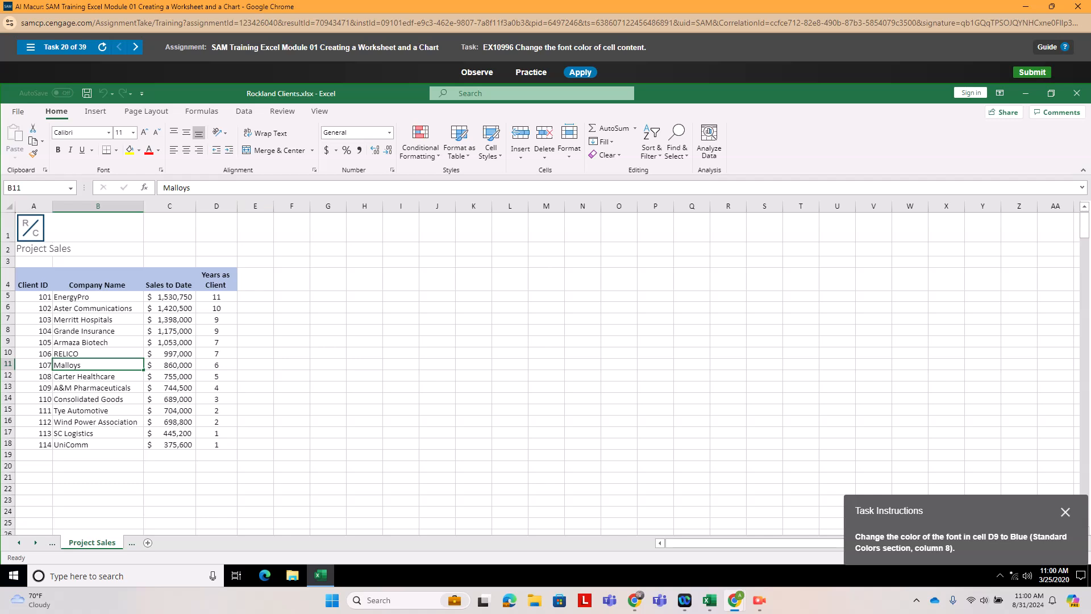
click(216, 342)
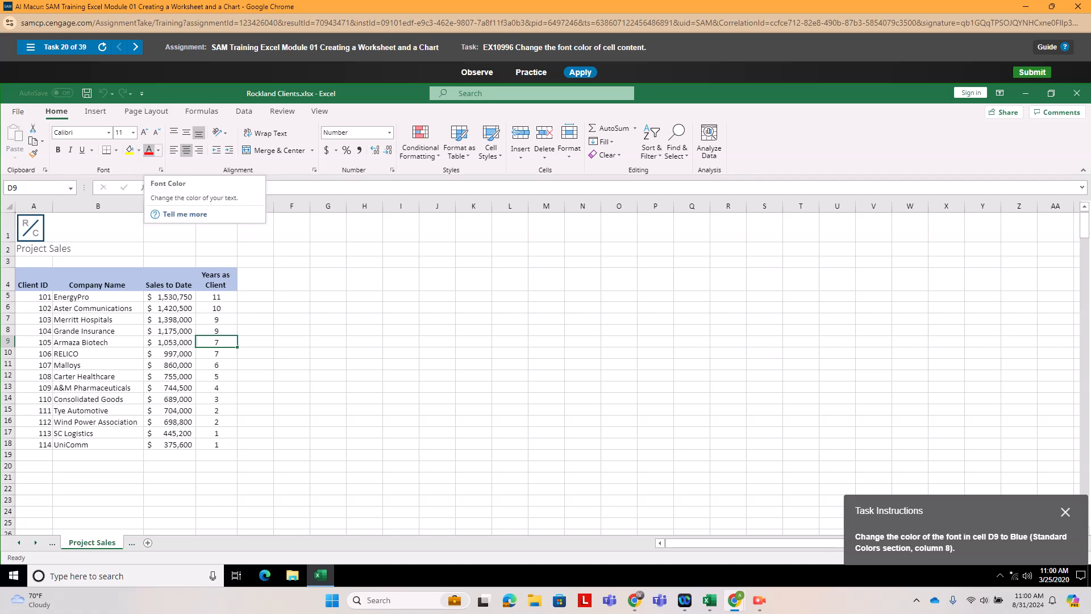
click(158, 150)
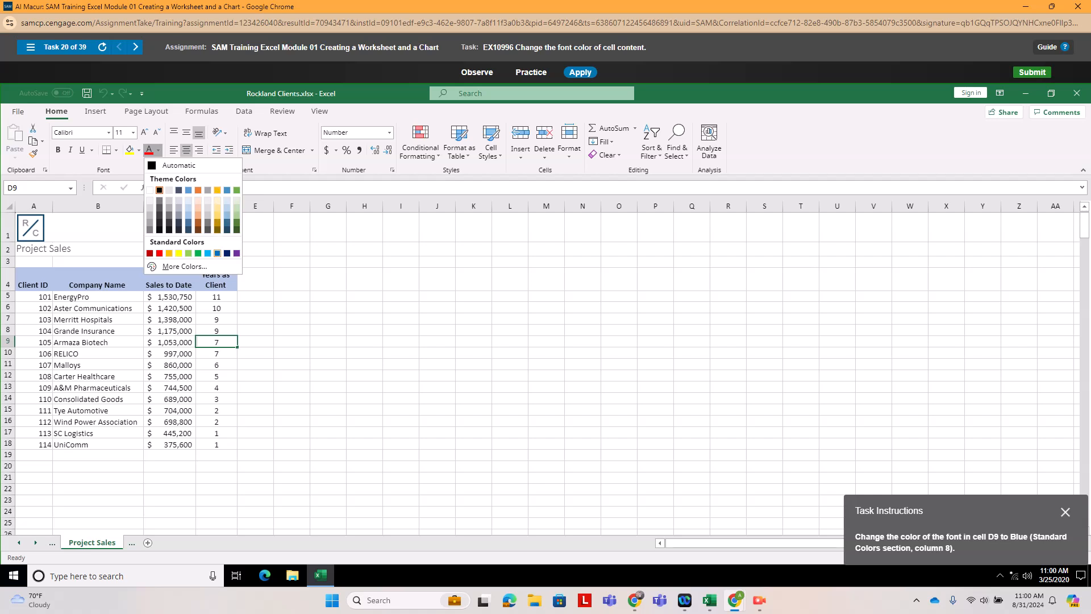
click(218, 253)
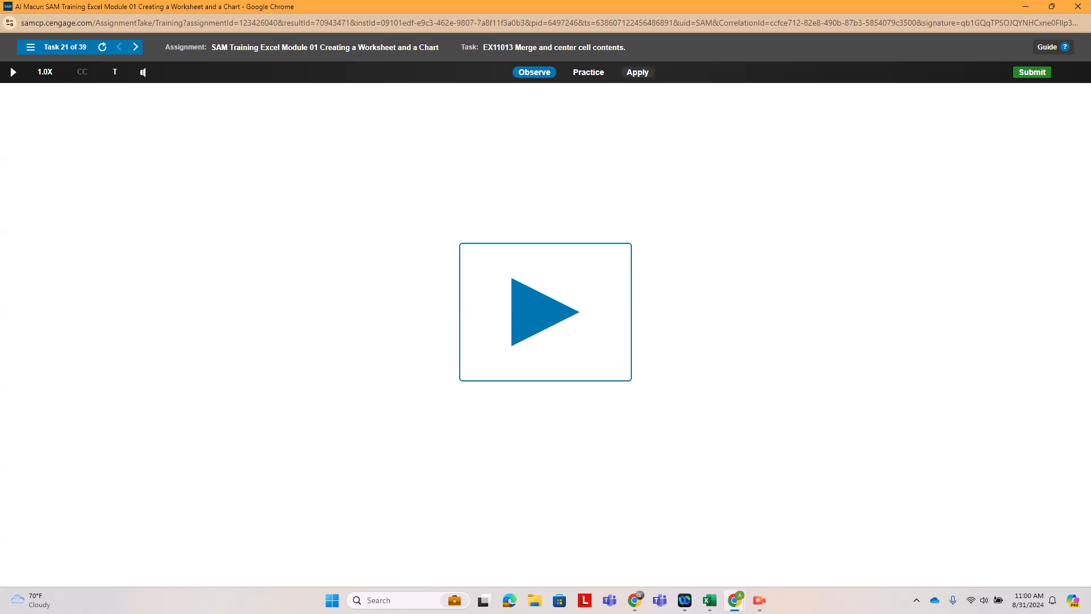
Start Task 21 in Apply mode and merge and center the contents of the range A2:D2.
click(637, 72)
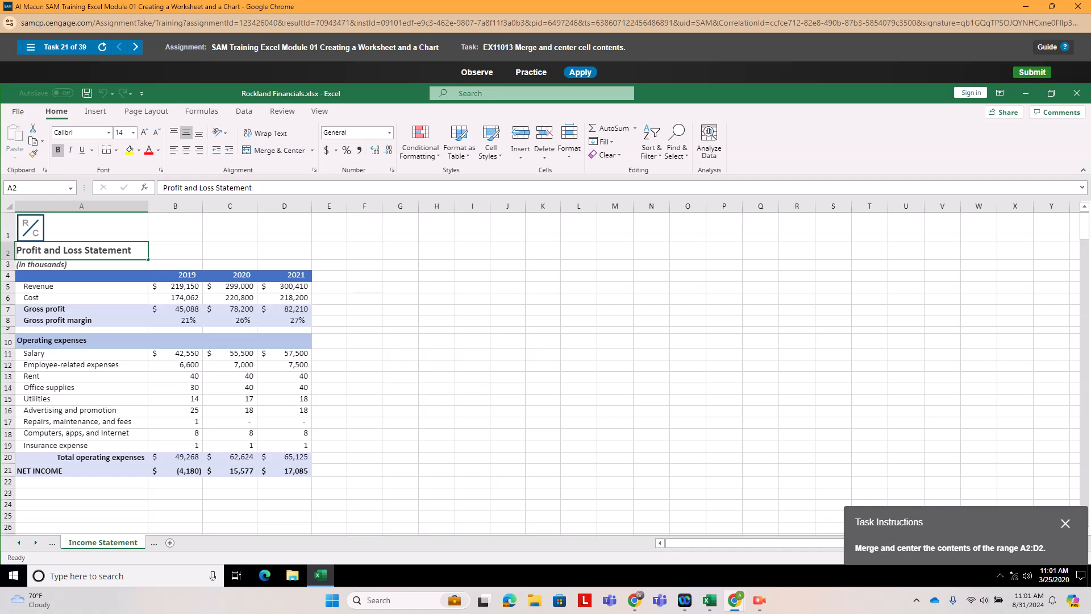
key(shift+Right)
key(shift+Right)
key(shift+Right)
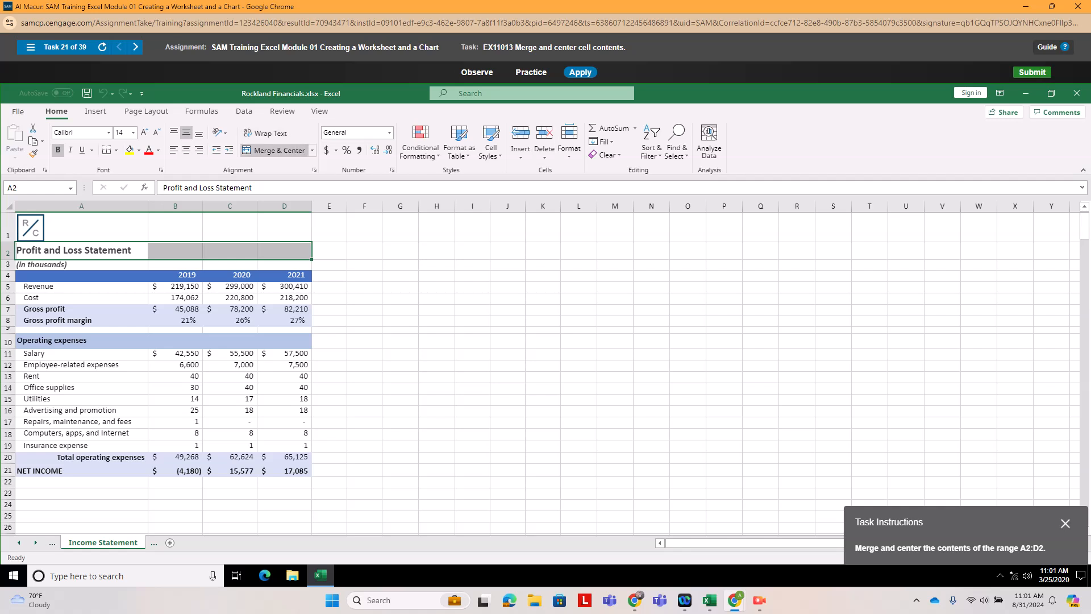
click(276, 150)
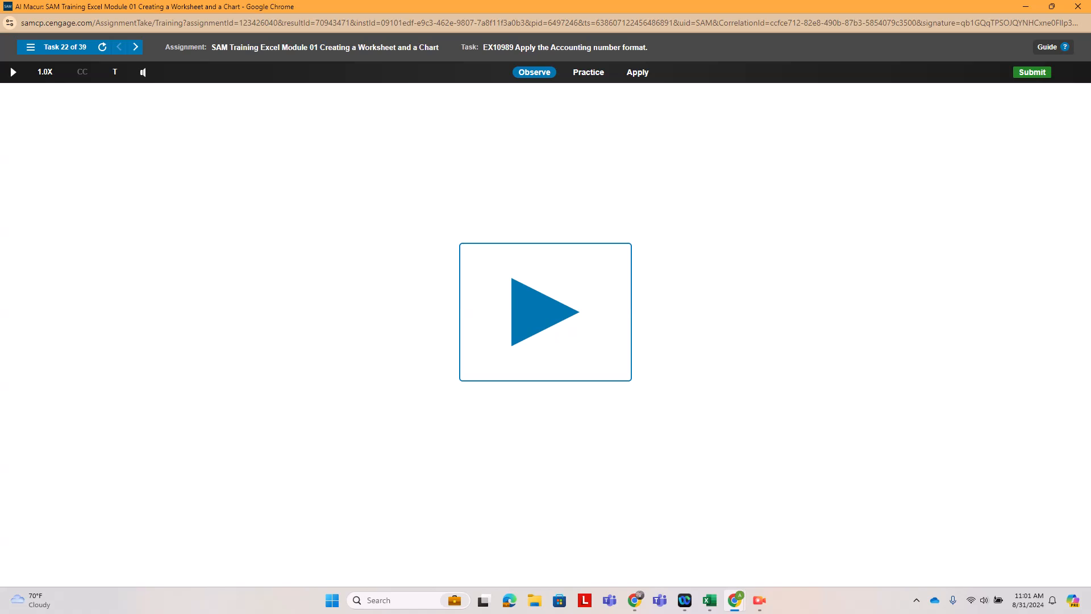
Start Task 22 in Apply mode and apply the Accounting number format with dollar sign and two decimals to B5:B16.
click(637, 72)
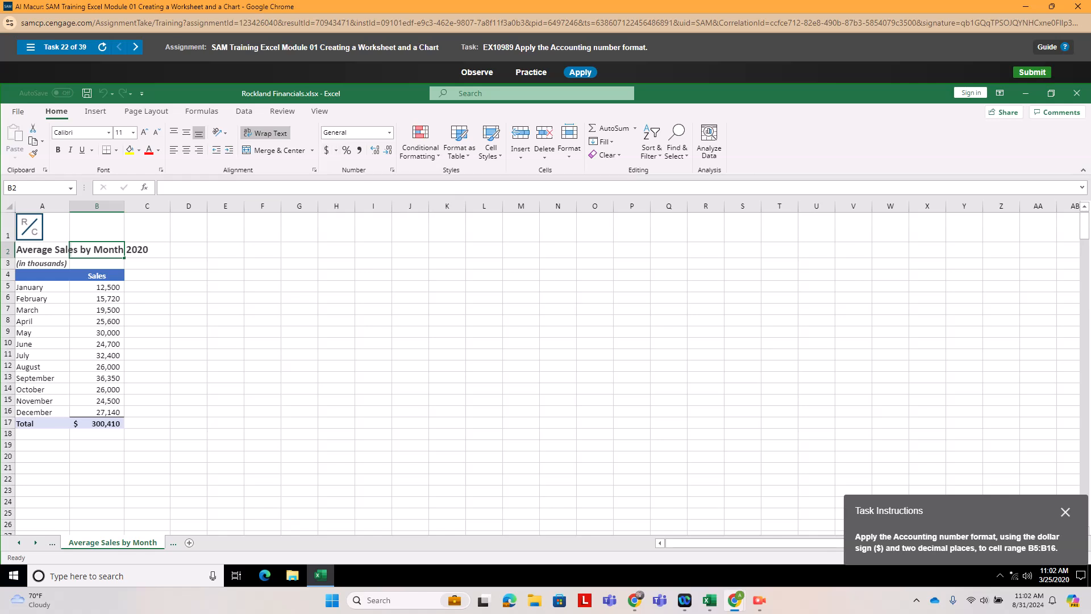
click(97, 287)
drag(96, 287, 97, 412)
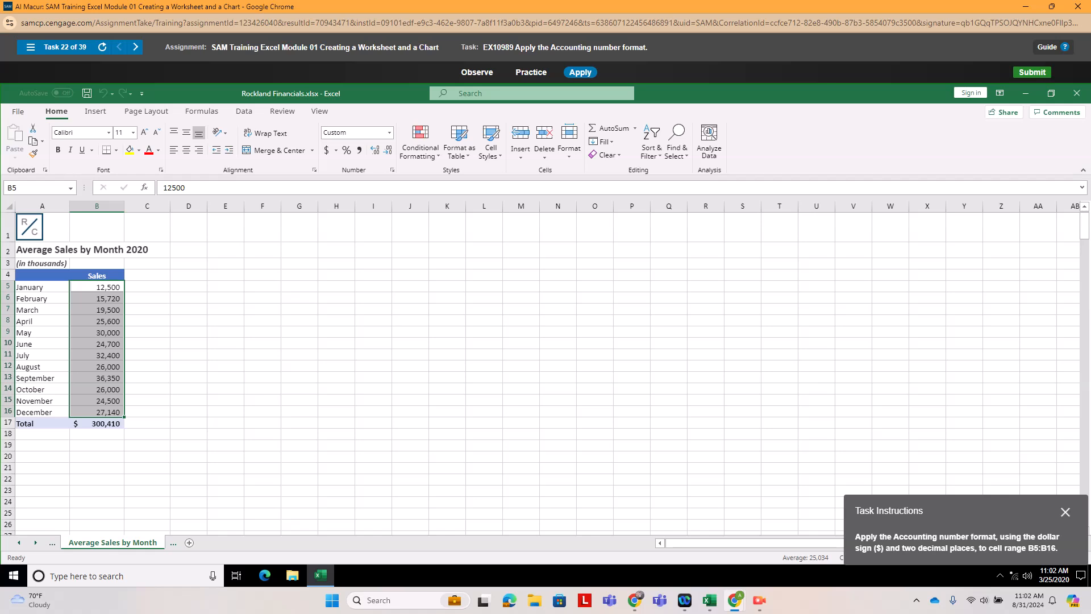
click(326, 150)
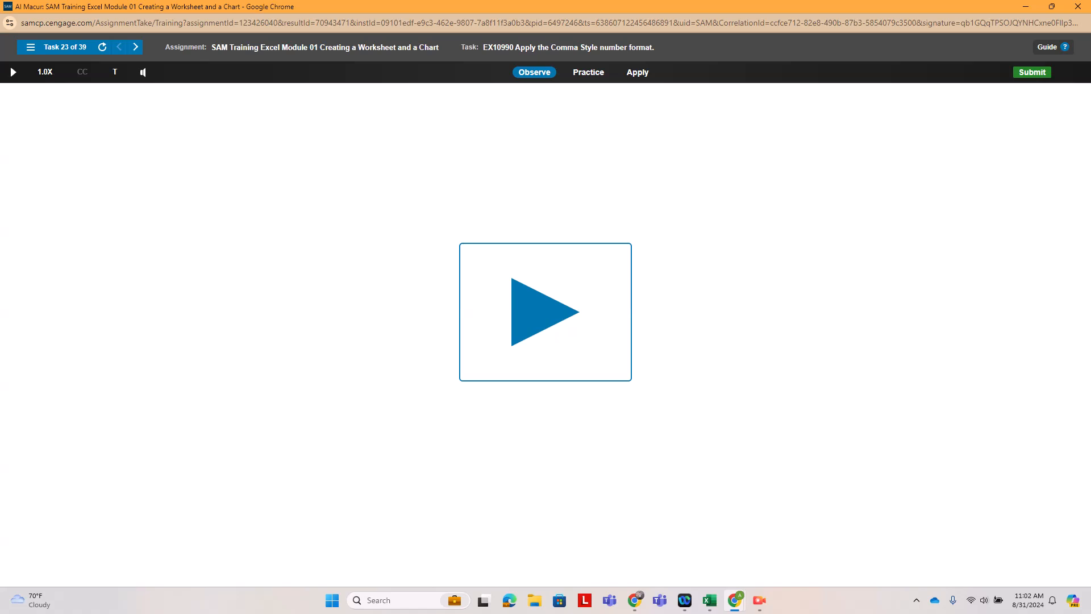
Start Task 23 in Apply mode and apply the Comma Style number format to the range C5:C18.
click(637, 72)
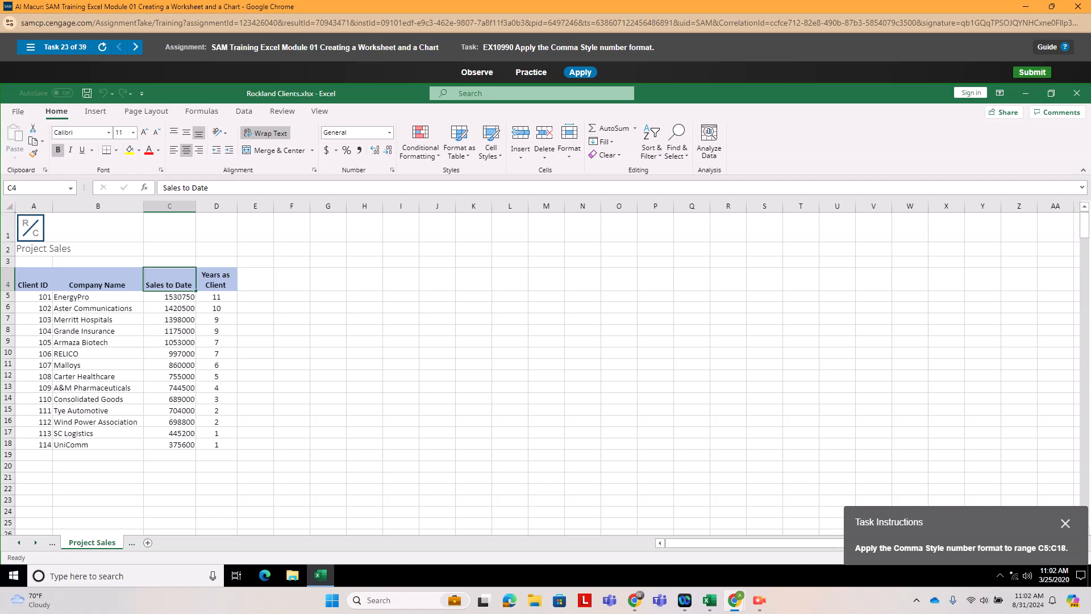
drag(171, 297, 170, 445)
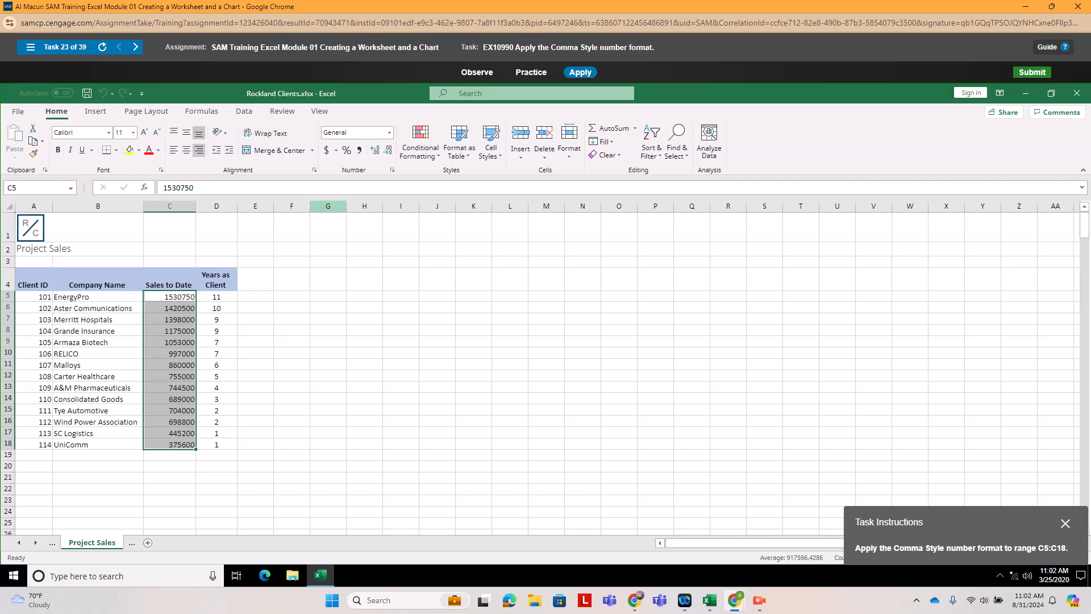
click(360, 150)
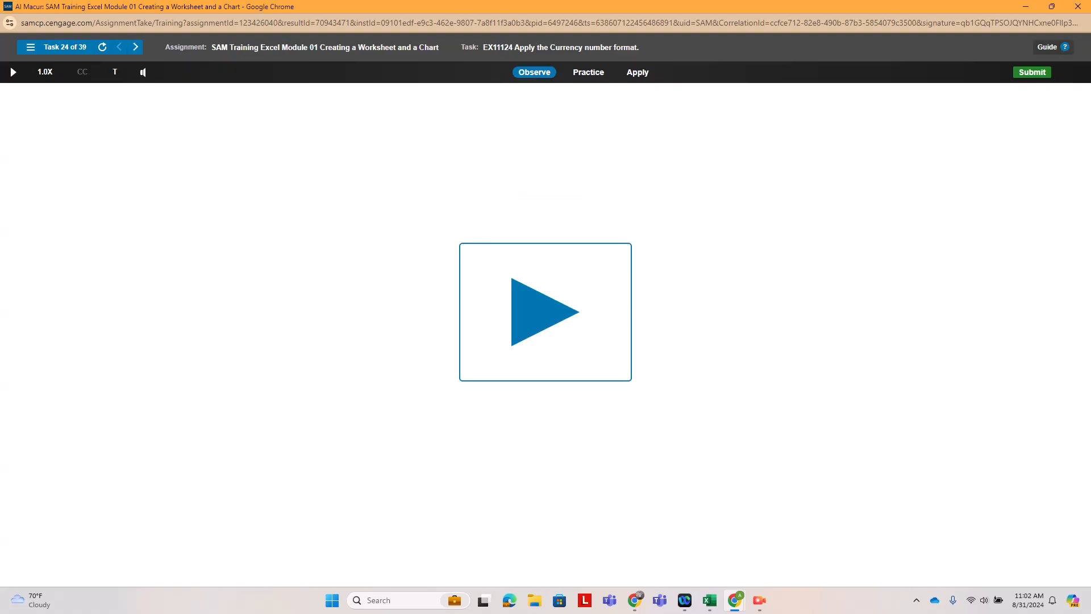
Start Task 24 in Apply mode and apply the Currency number format to the range C4:C15.
click(637, 72)
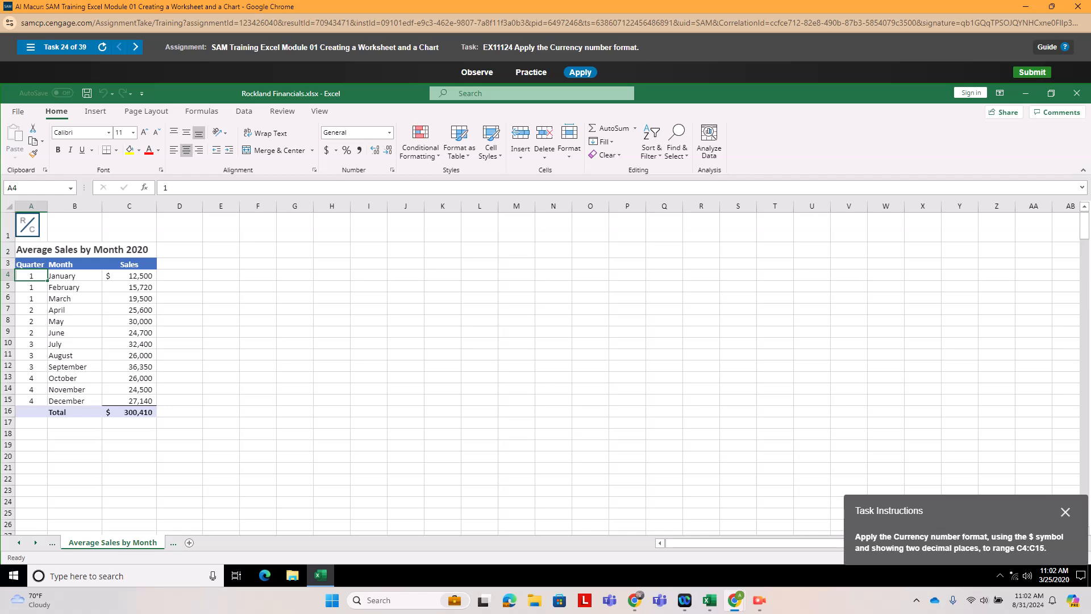
drag(130, 275, 130, 401)
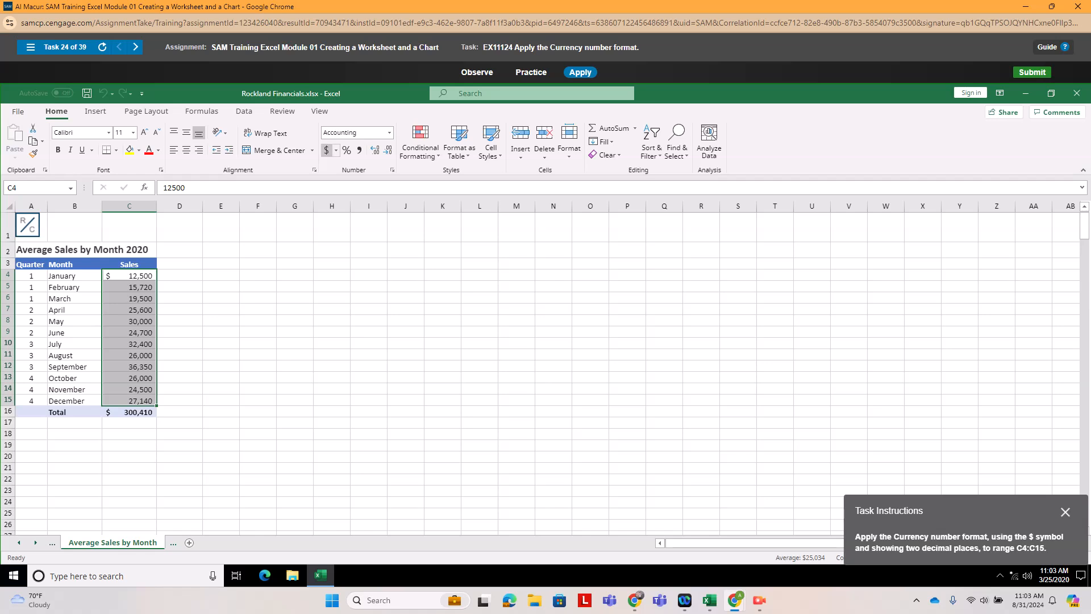
click(326, 150)
click(389, 132)
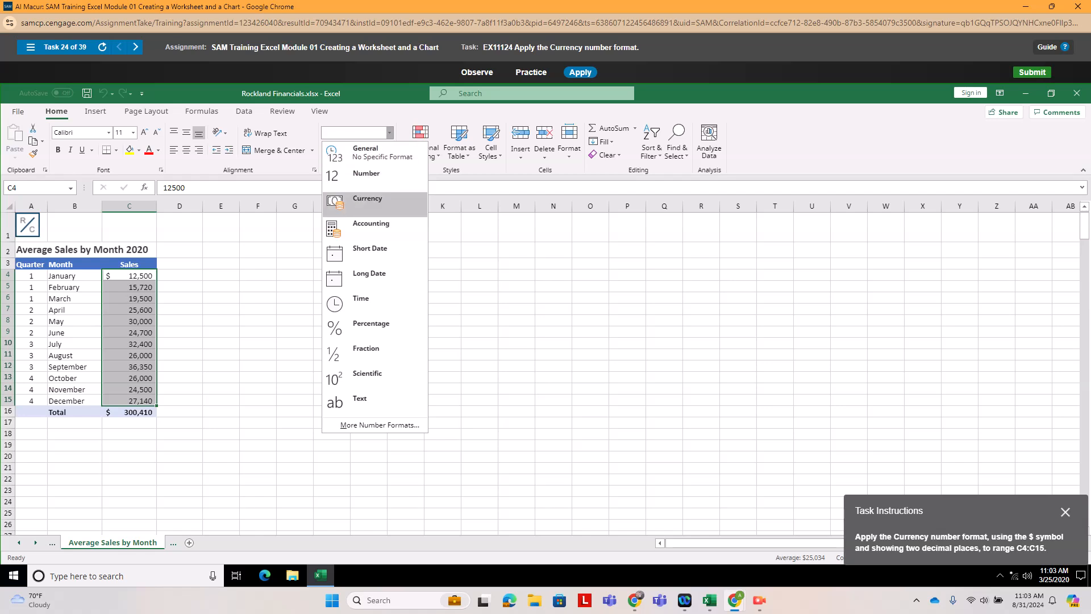
key(Return)
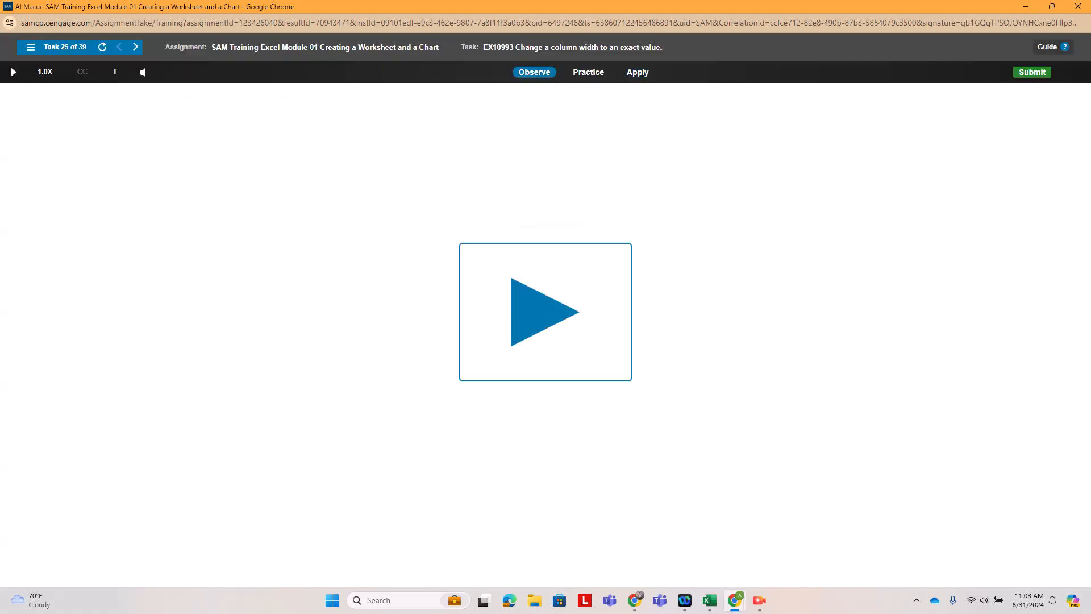
Start Task 25 in Apply mode and select column C of the Income Statement sheet.
click(637, 72)
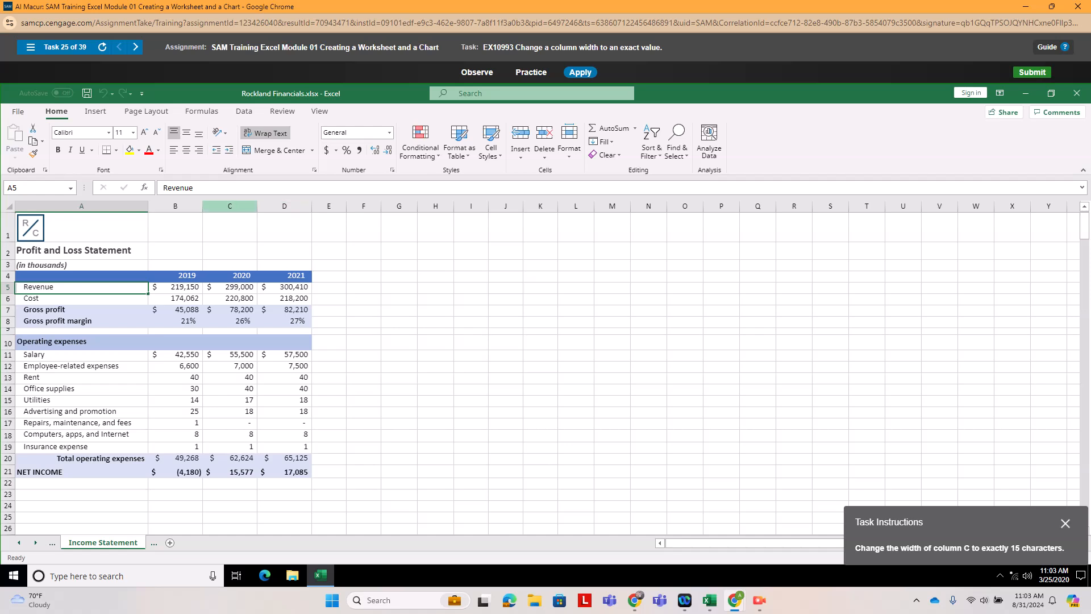
click(230, 206)
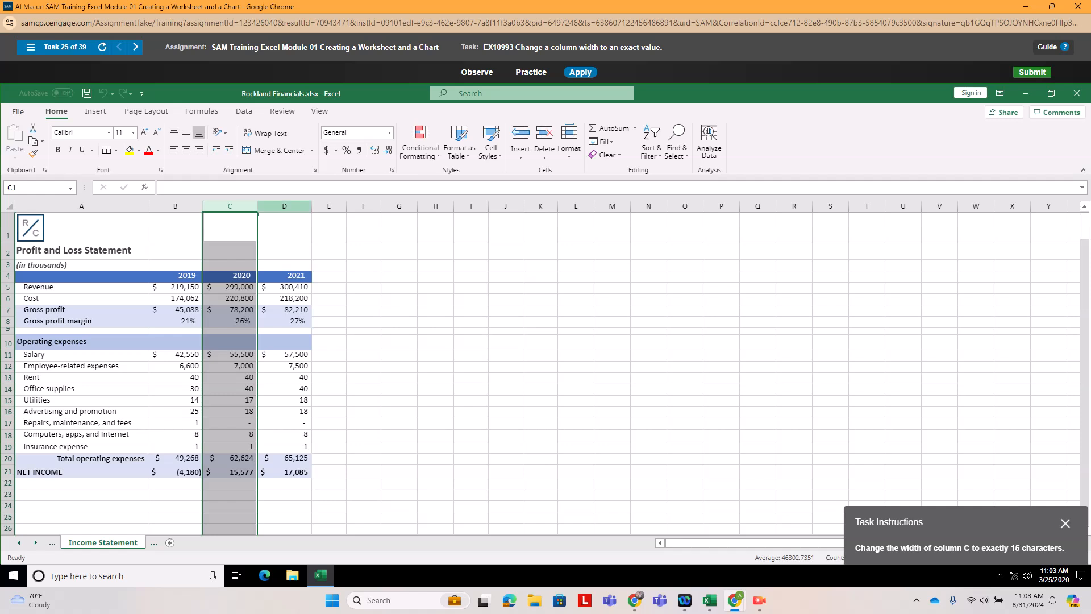
right_click(241, 208)
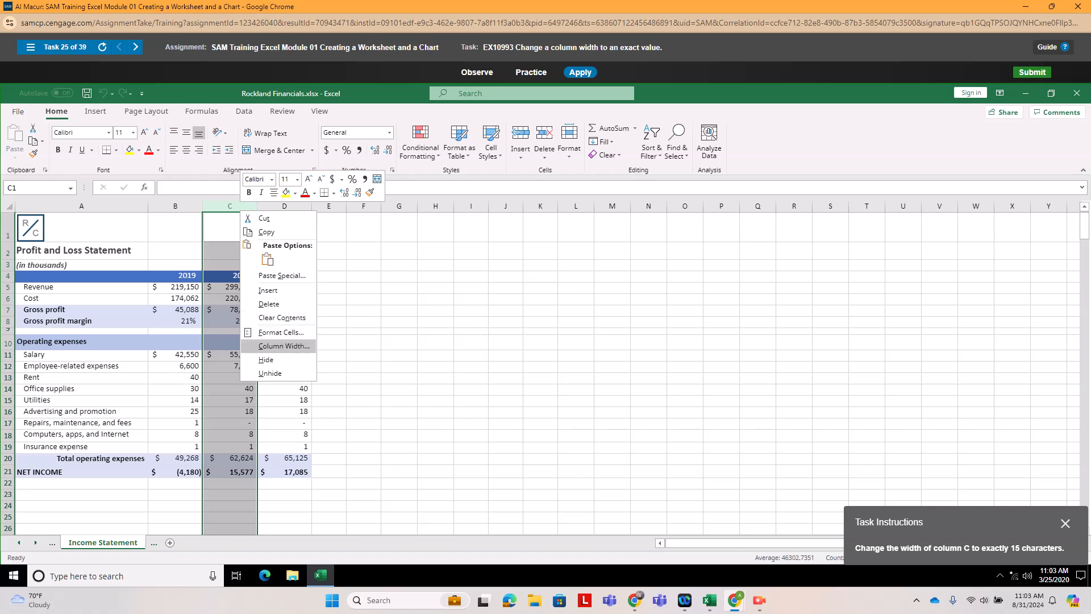
click(284, 346)
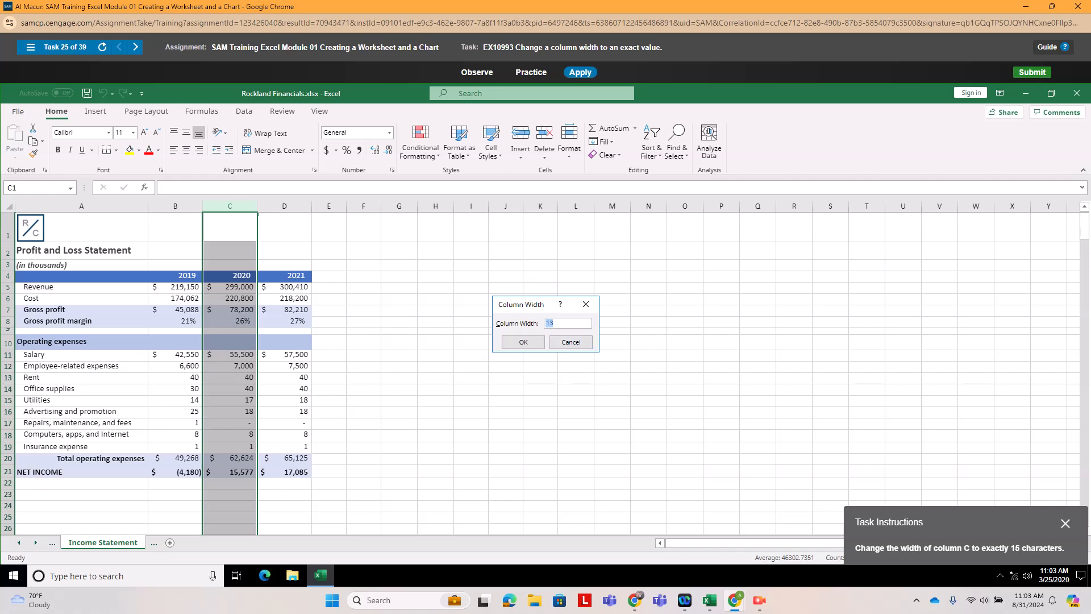
click(571, 342)
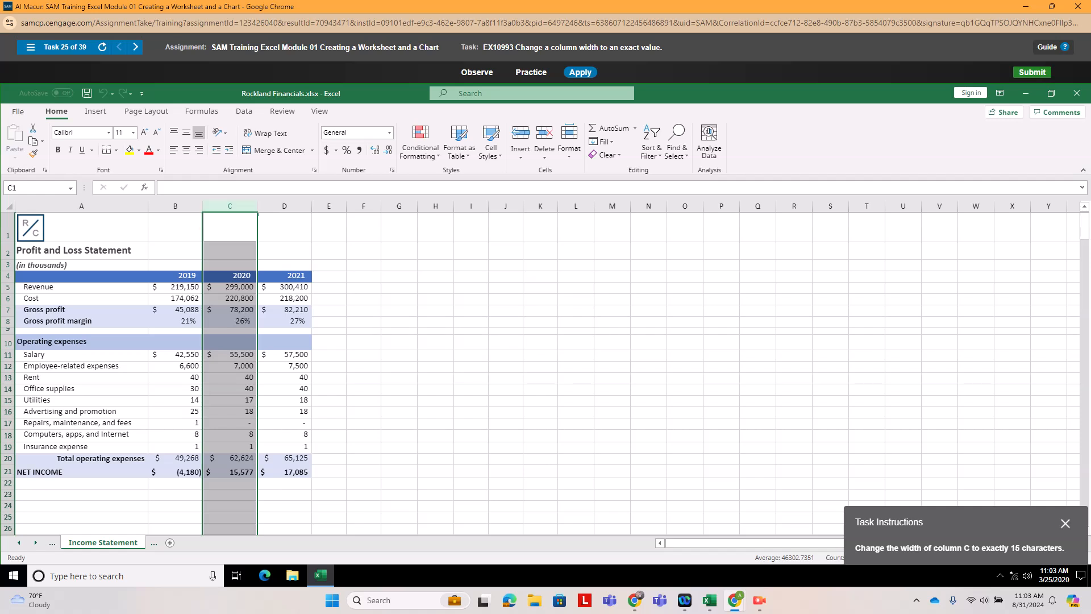
Set the width of column C to exactly 15 characters.
right_click(220, 206)
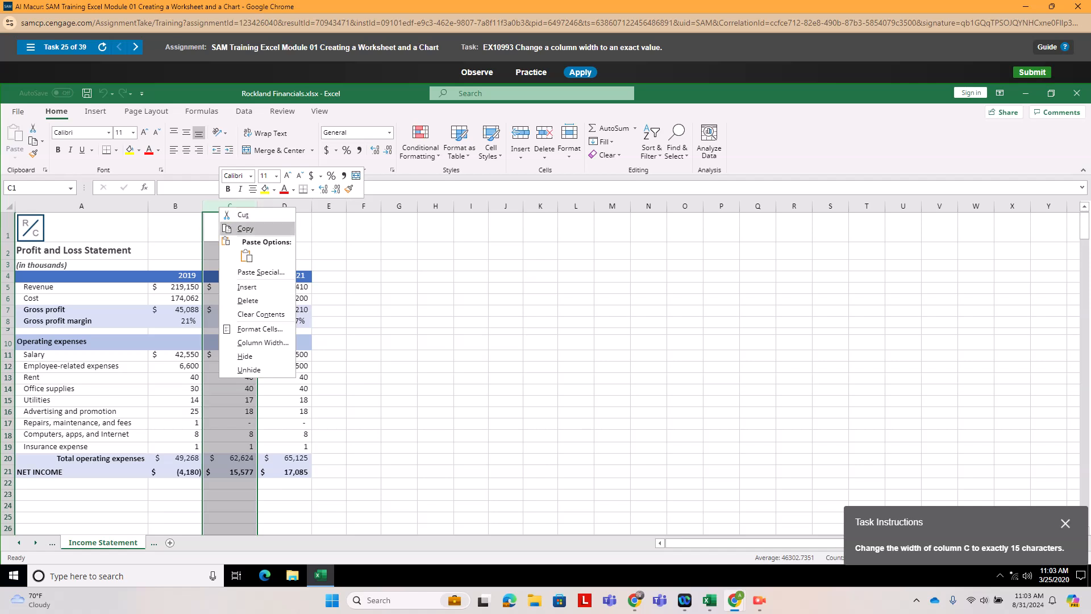
click(263, 343)
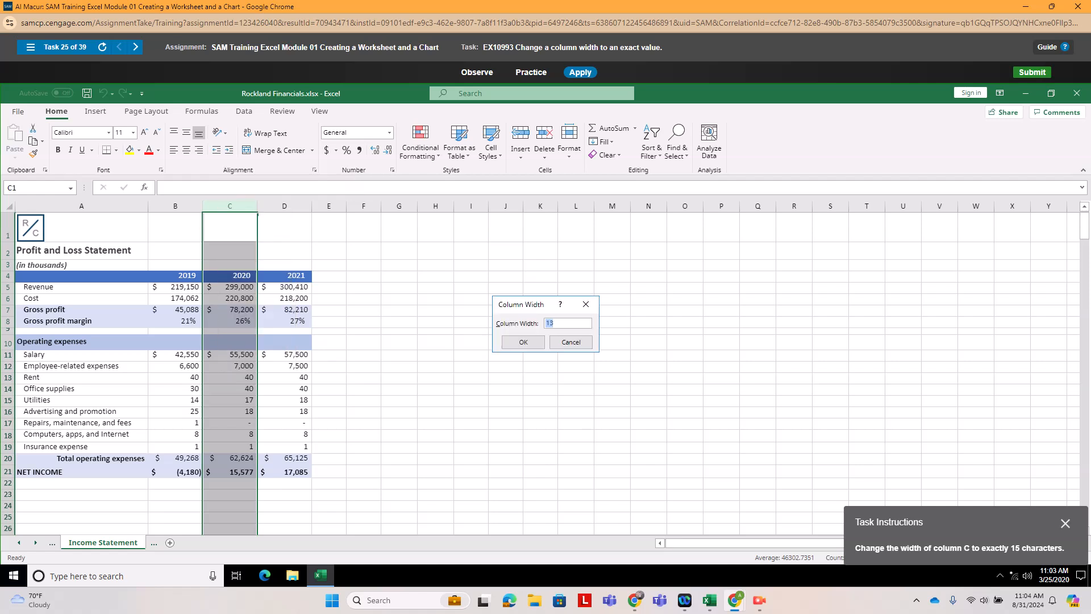
text(15)
click(523, 342)
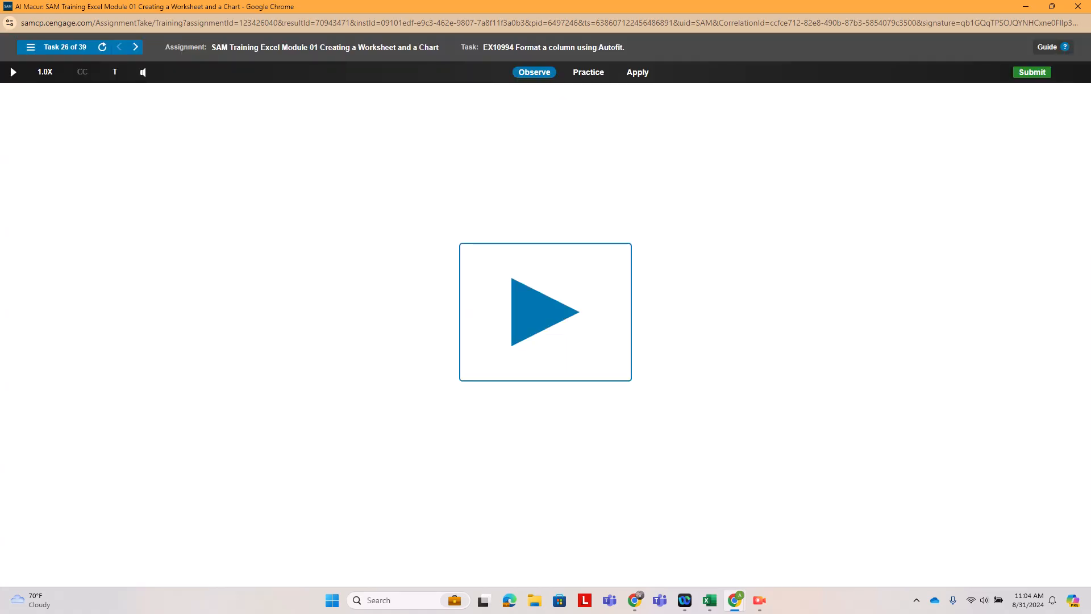
Start Task 26 in Apply mode and AutoFit the width of column D to its contents.
click(637, 72)
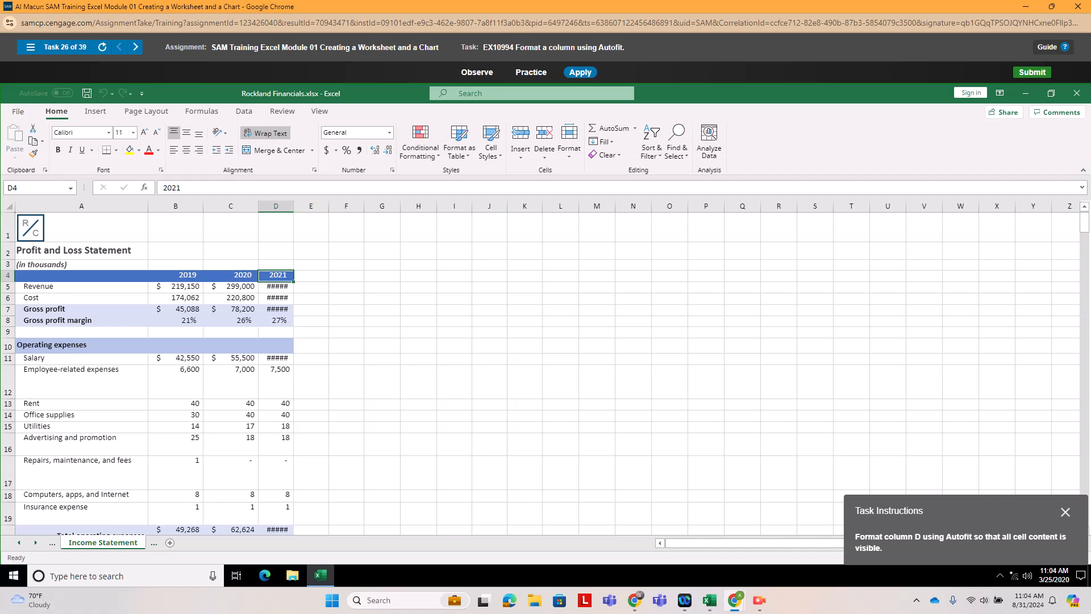
double_click(294, 205)
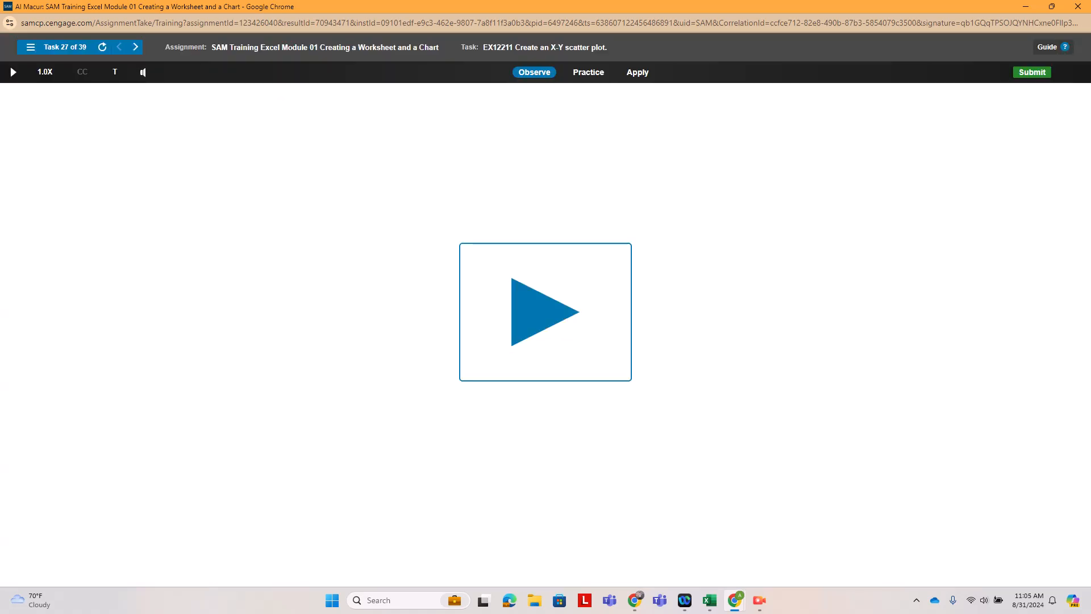
Start Task 27 in Apply mode and insert a basic Scatter chart based on the range D4:E10.
click(637, 73)
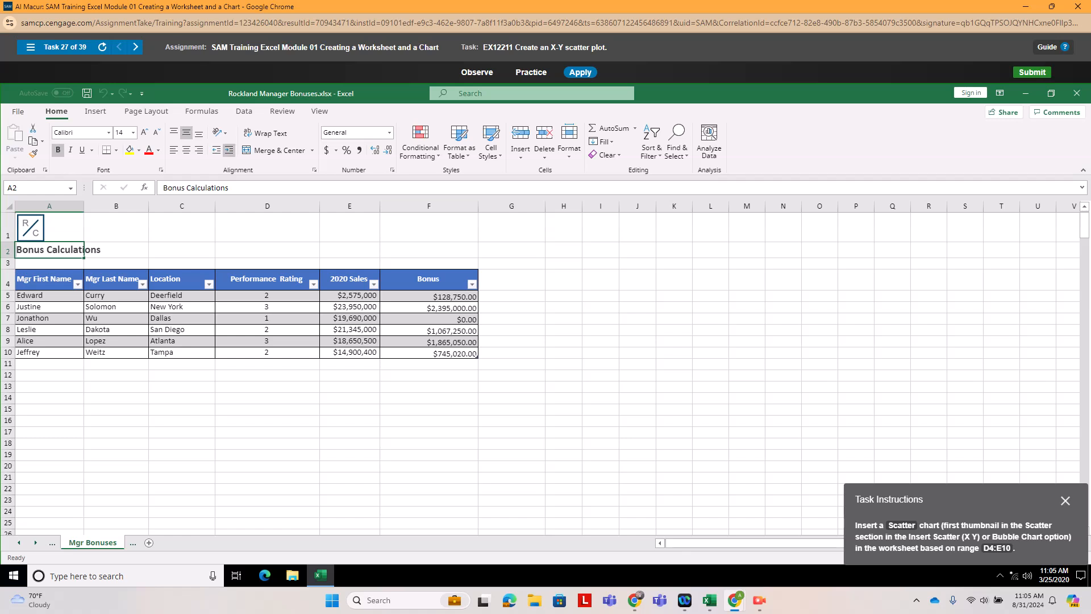
click(95, 111)
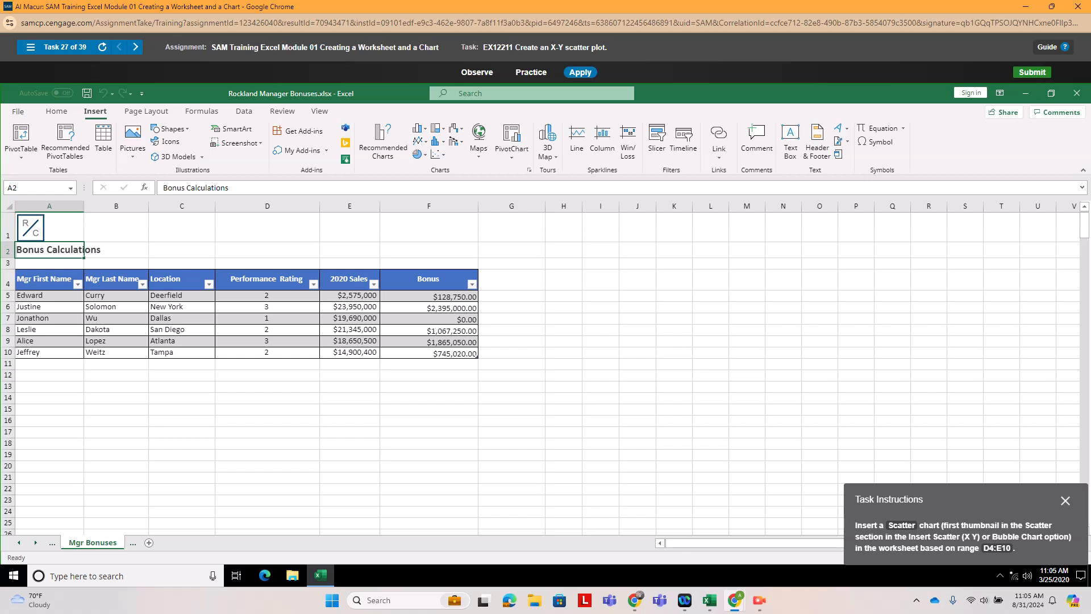
click(267, 278)
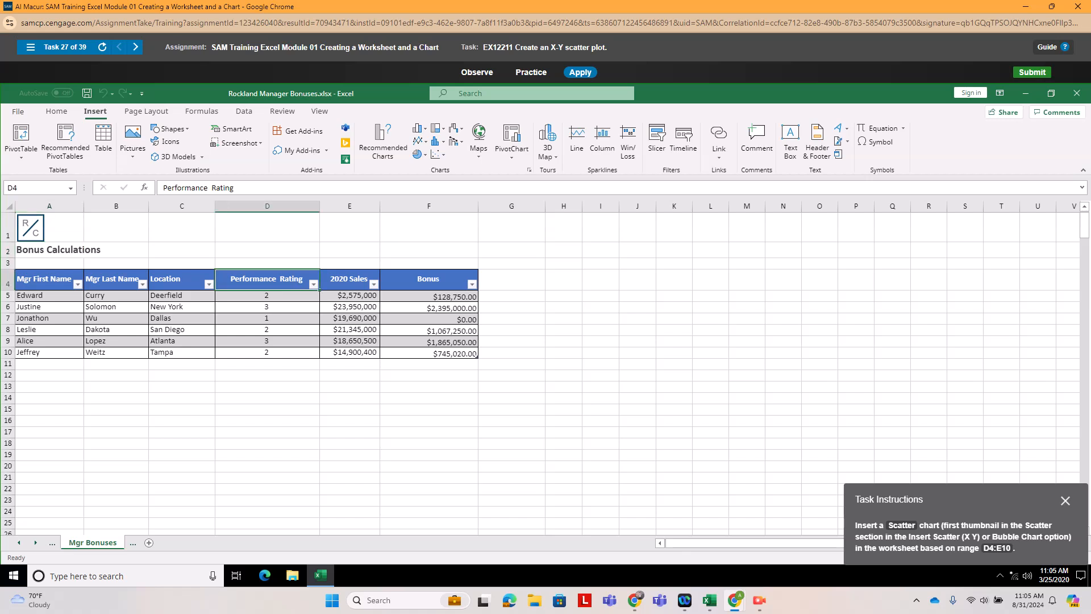
drag(267, 279, 349, 352)
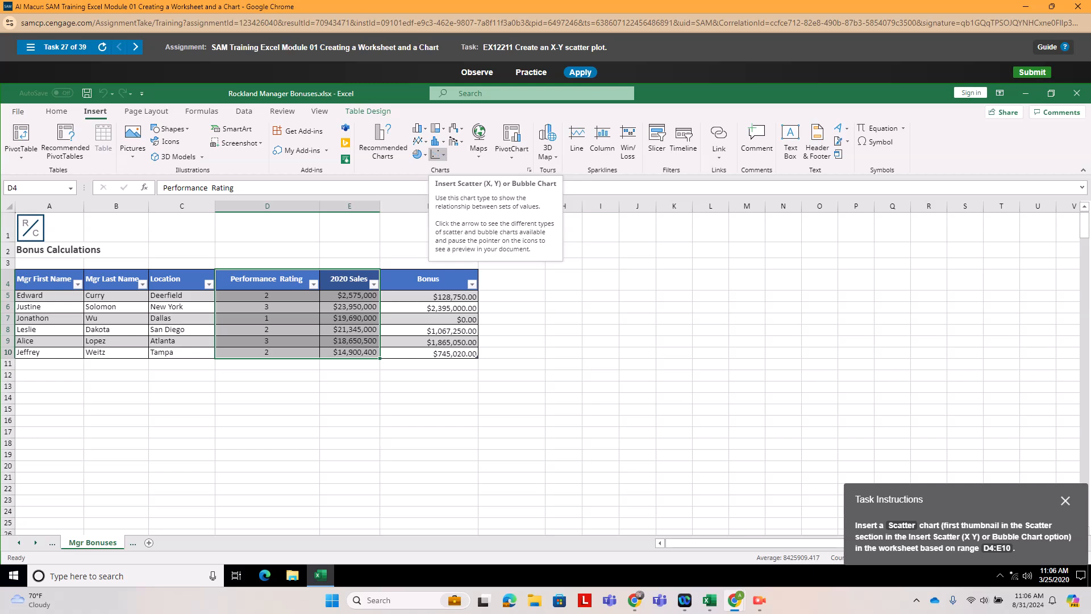
click(438, 154)
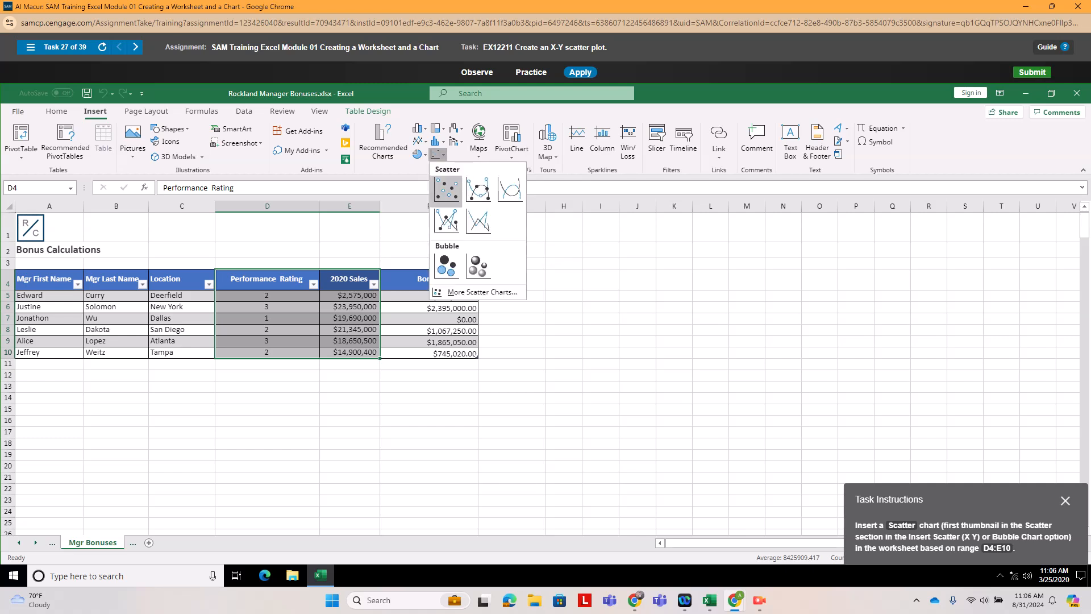
click(447, 189)
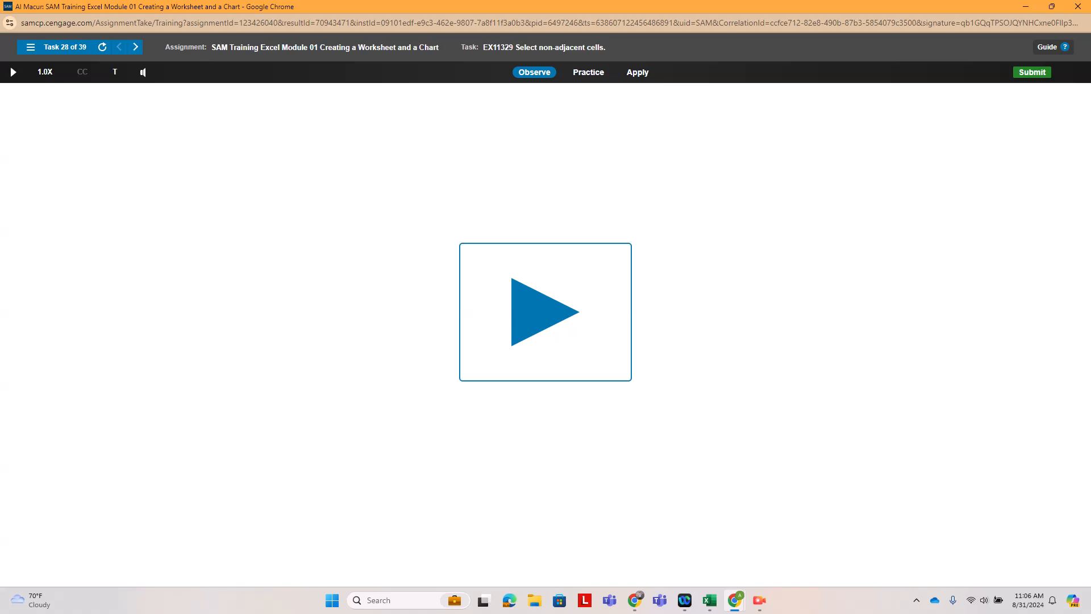
Start Task 28 in Apply mode and select the non-adjacent cells B11, B13 and B19 together.
click(638, 72)
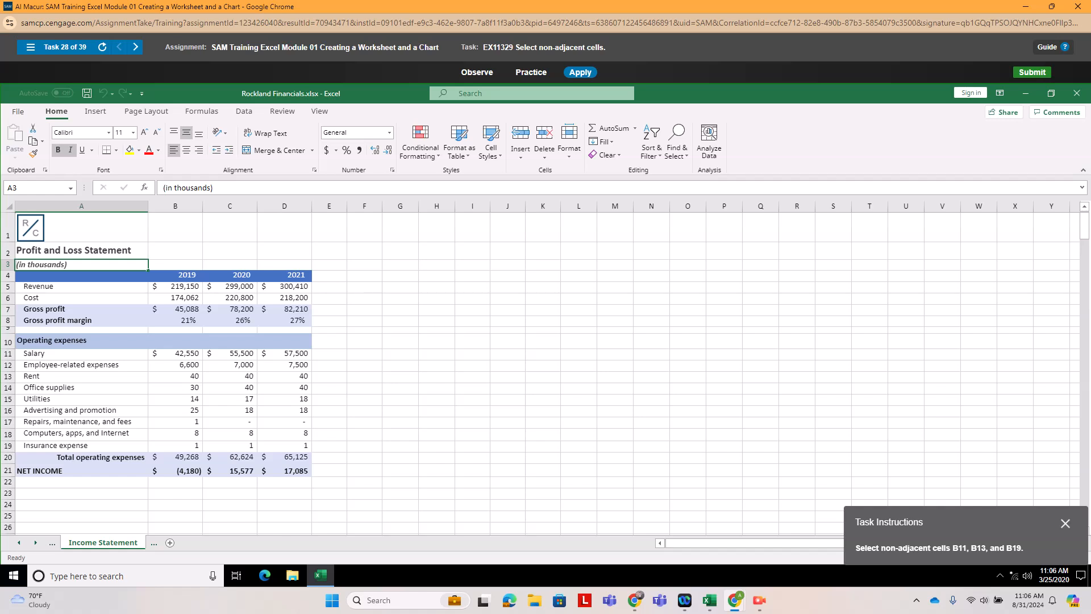
click(175, 353)
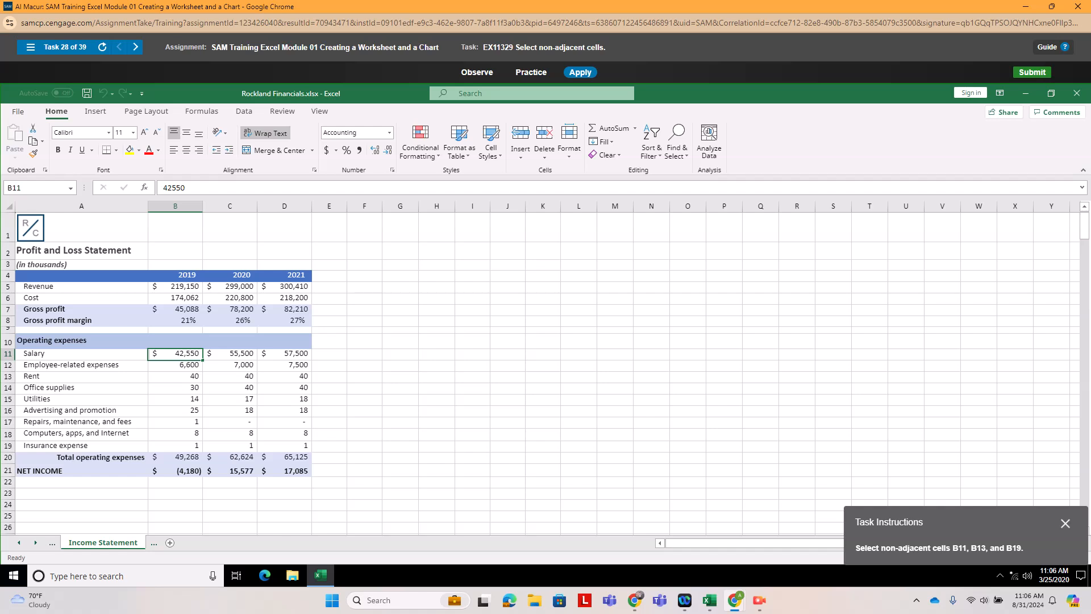
ctrl+click(175, 376)
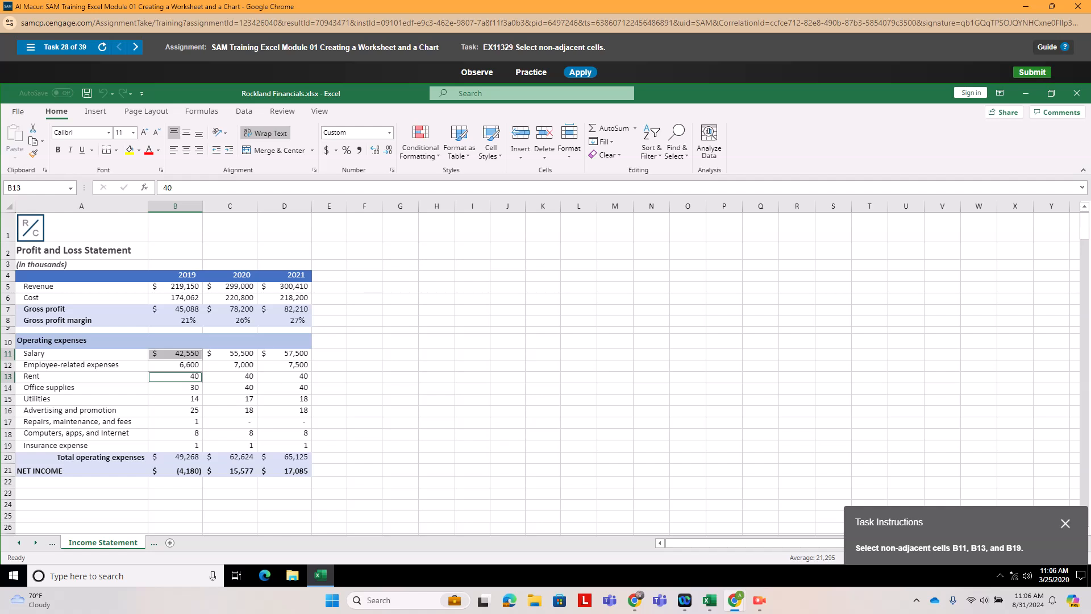
ctrl+click(175, 445)
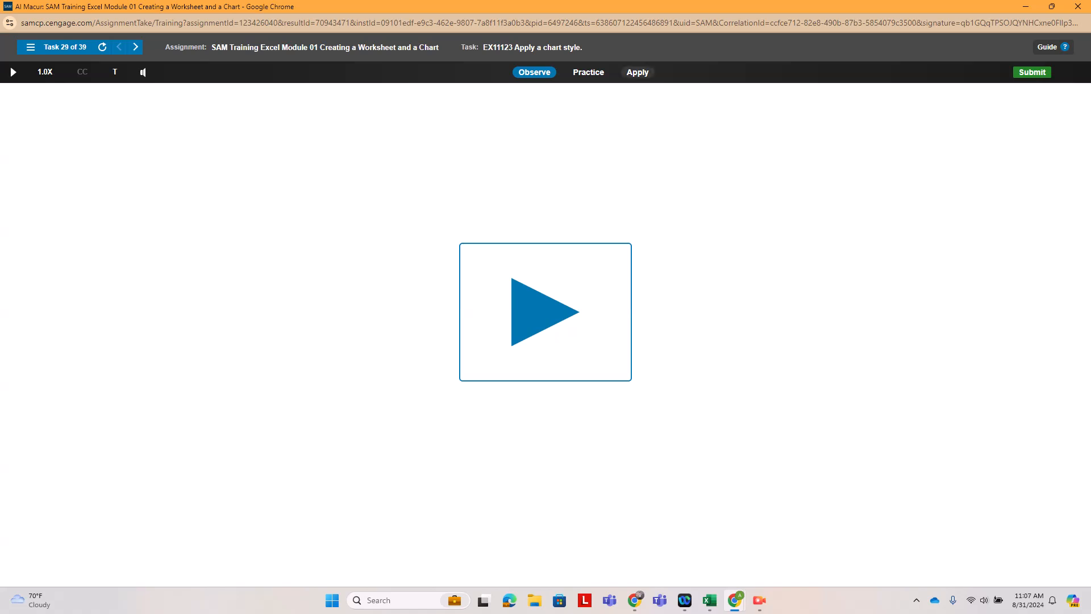
Start Task 29 in Apply mode and apply chart Style 5 to the Sales to Date bar chart.
click(637, 72)
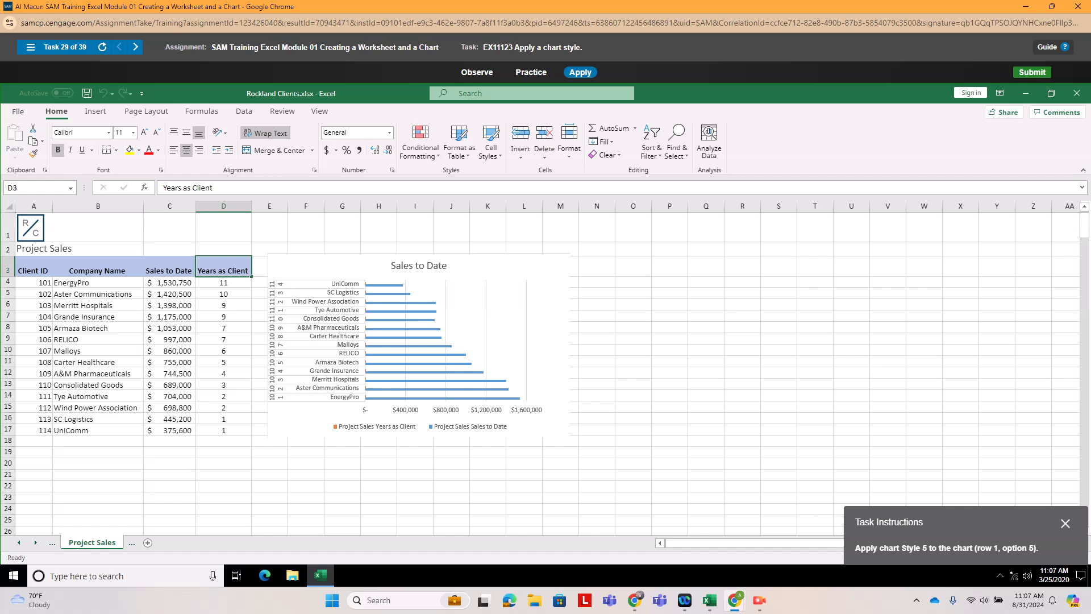
click(545, 268)
click(368, 111)
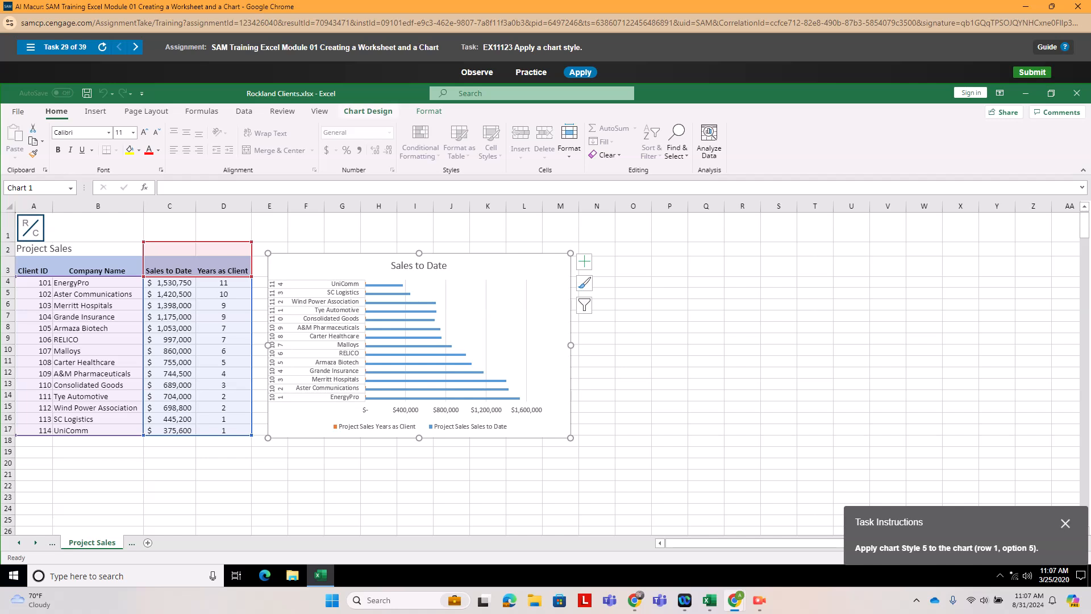
click(428, 111)
click(368, 111)
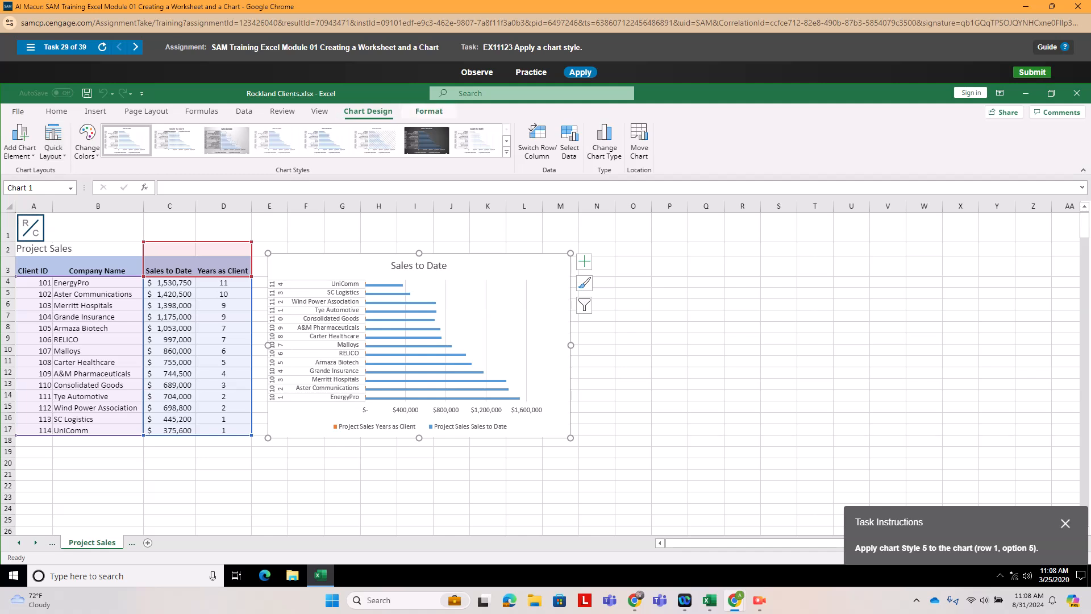
click(430, 111)
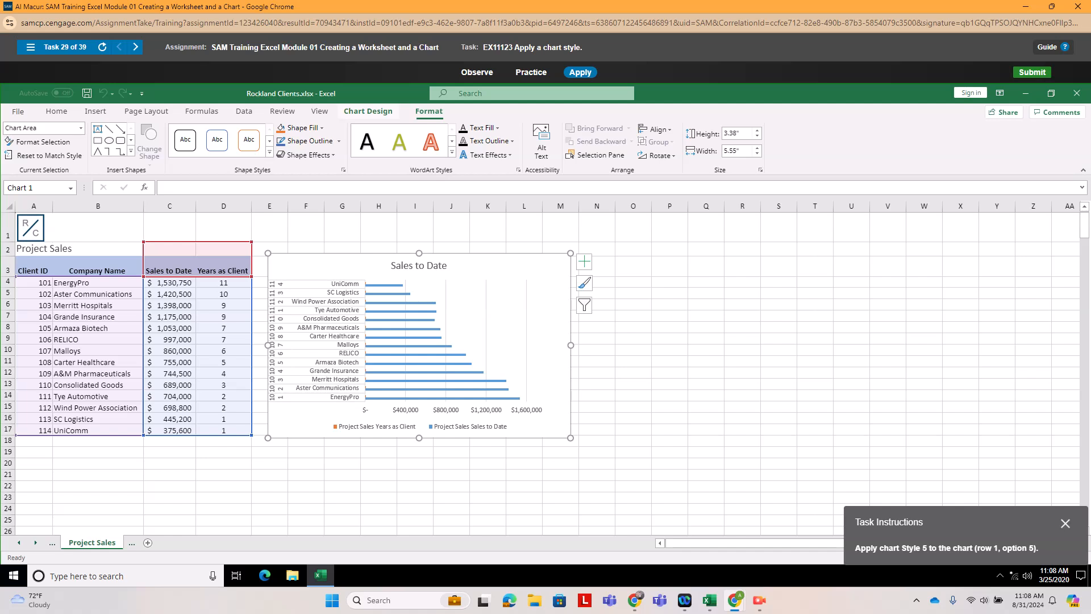
click(368, 111)
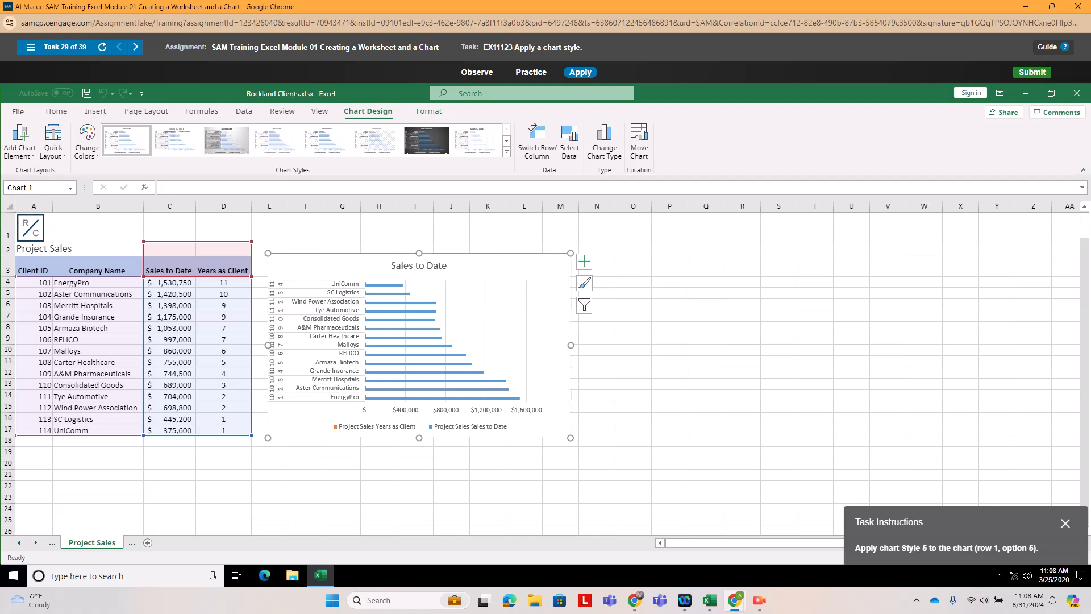
click(507, 151)
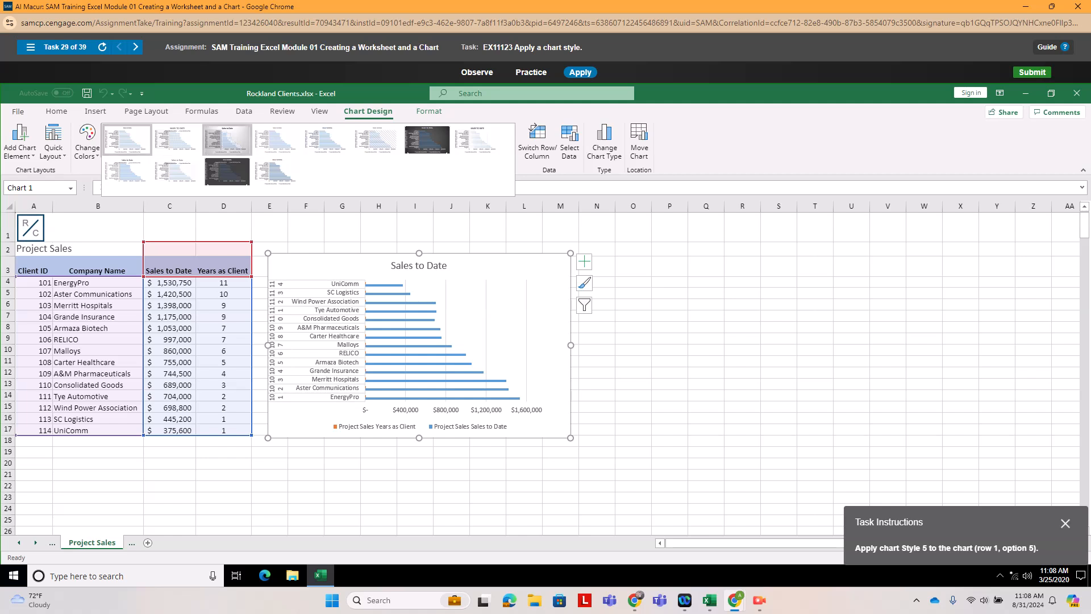
click(327, 139)
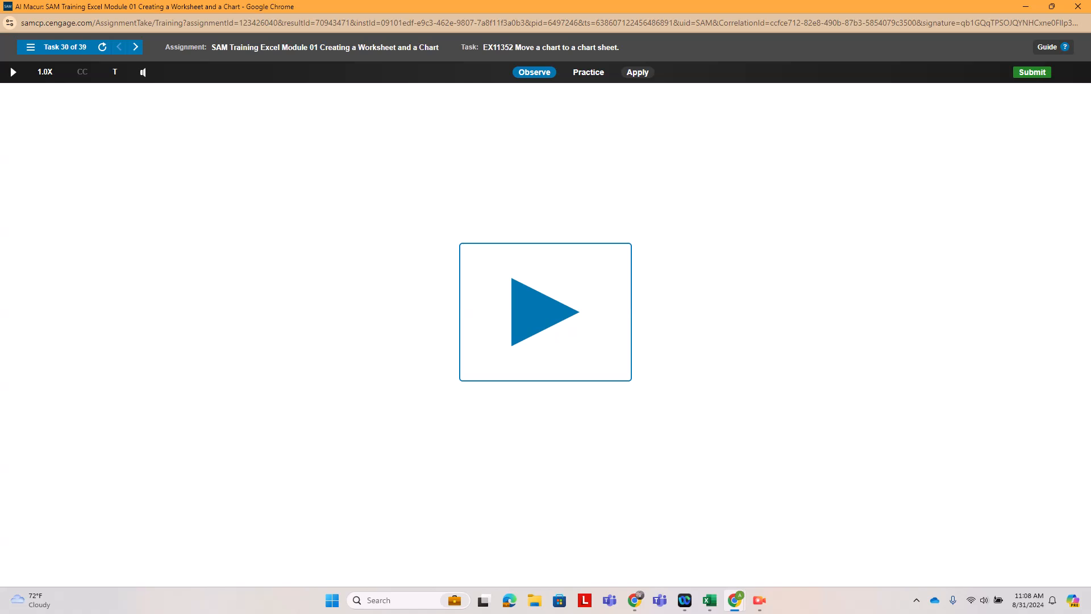
Start Task 30 in Apply mode and move the Stacked Column chart to a new chart sheet, accepting the default sheet name.
click(637, 72)
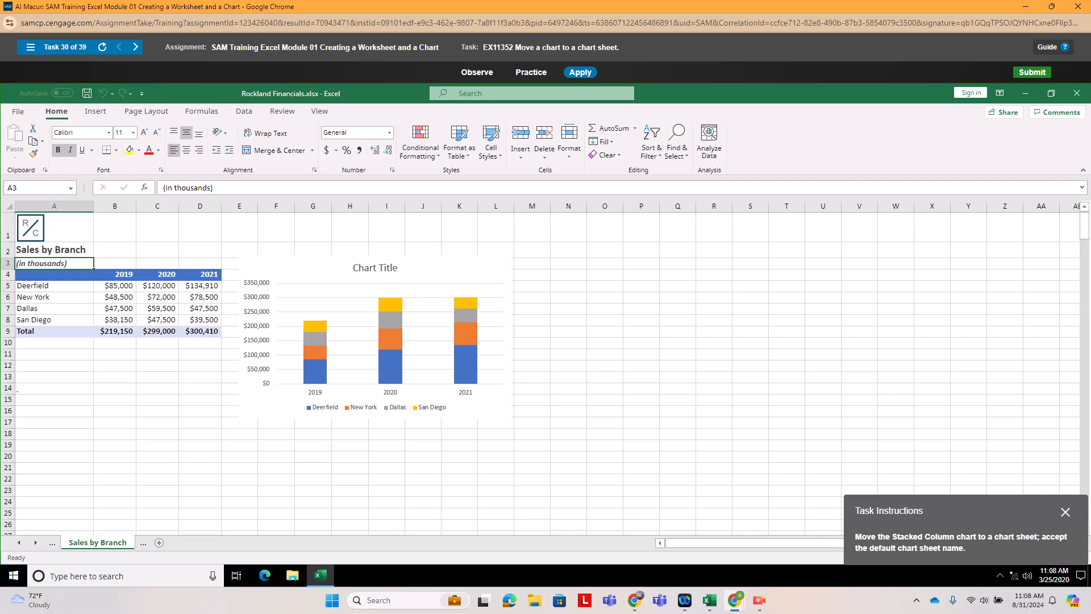
click(429, 273)
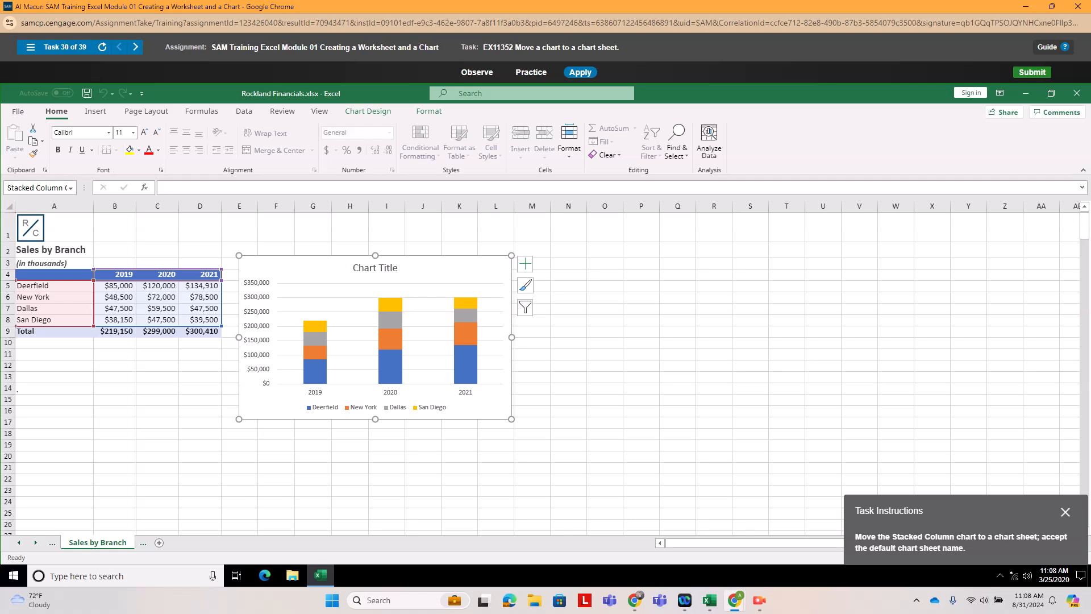
right_click(435, 271)
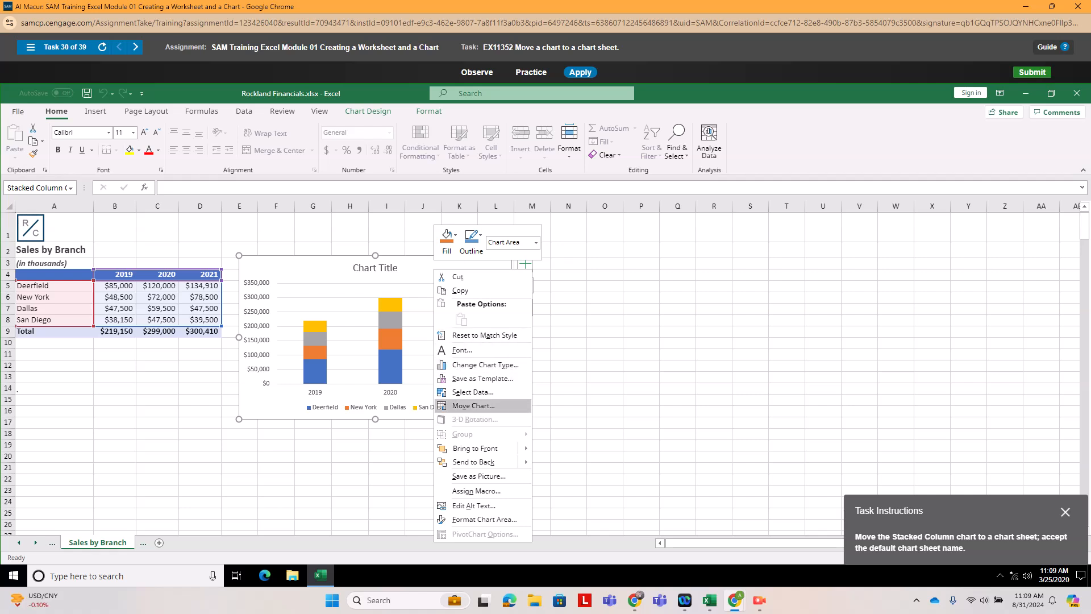
click(473, 405)
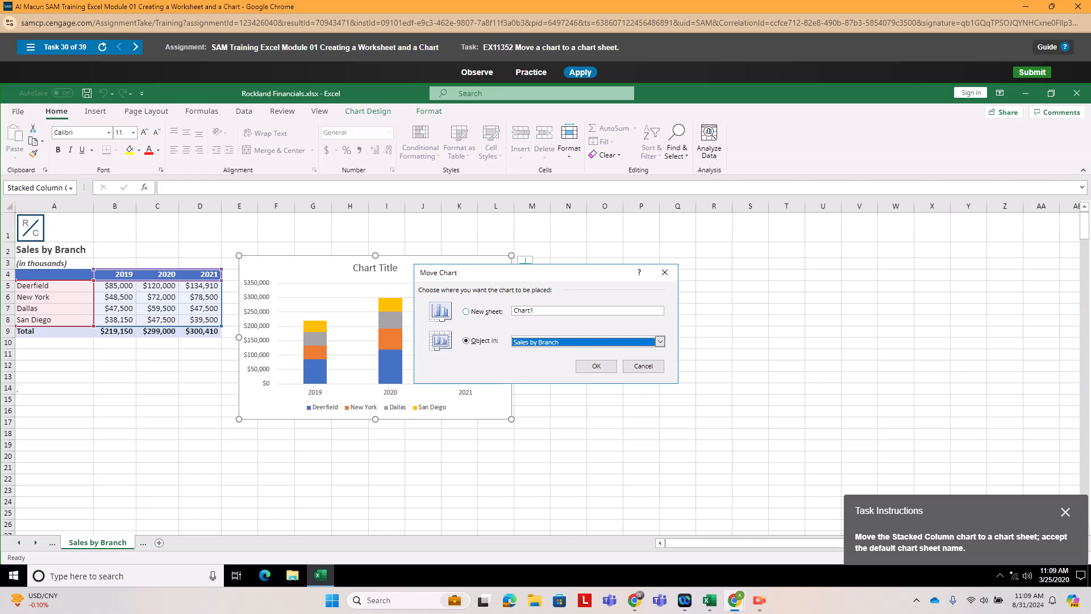
key(alt+s)
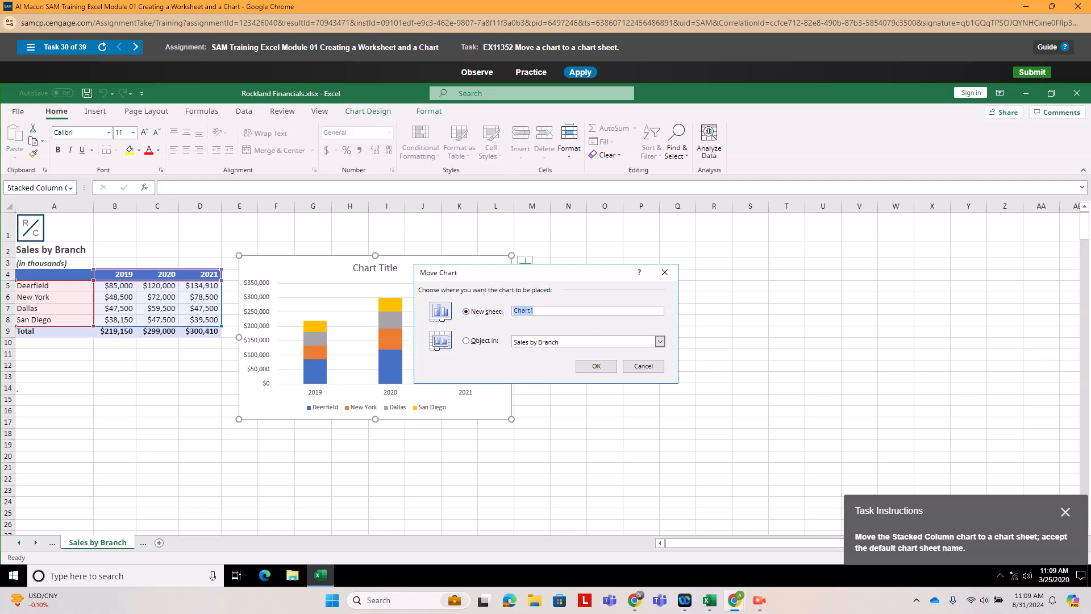
key(Return)
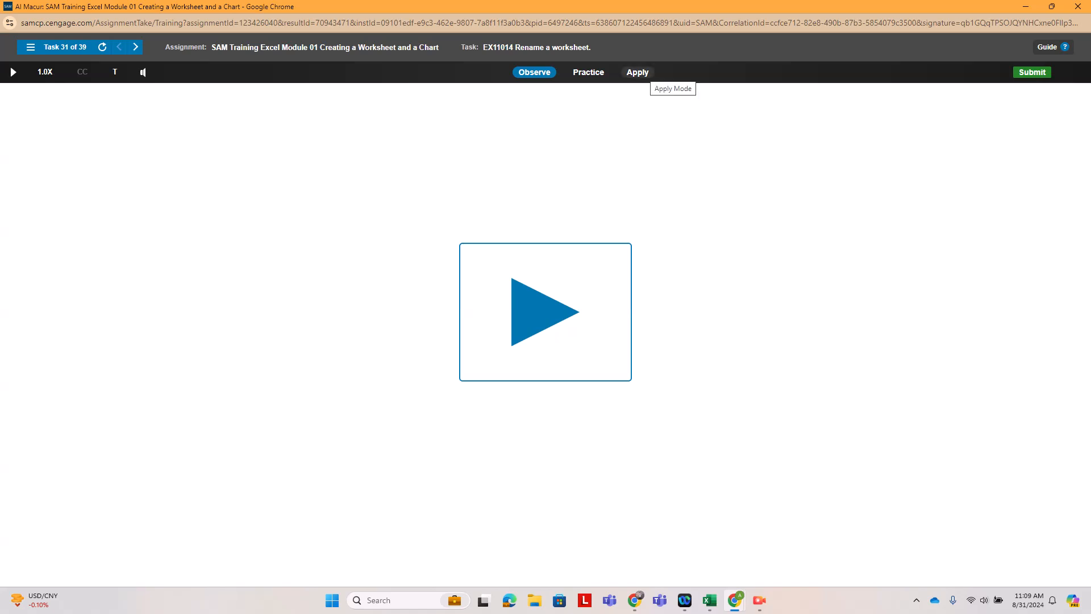
Start Task 31 in Apply mode and rename the Sheet1 worksheet as Sales.
click(637, 72)
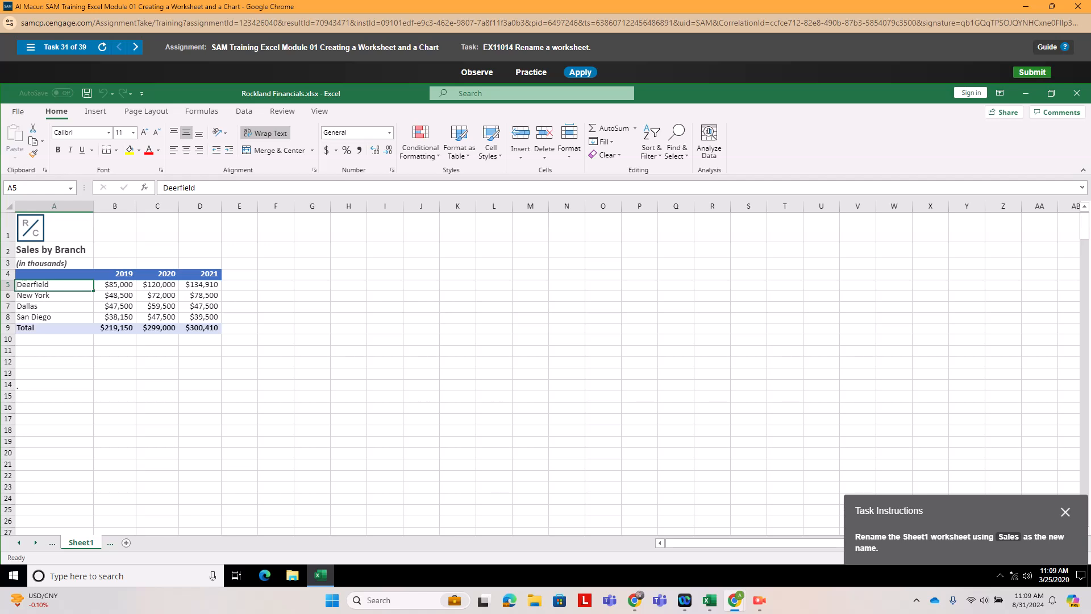
right_click(81, 543)
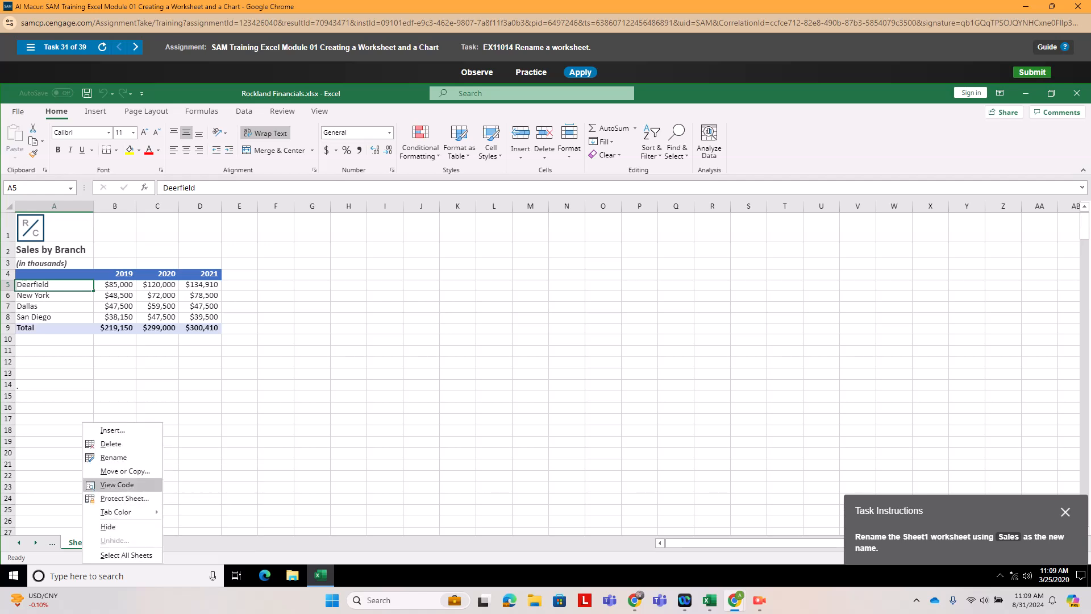
click(113, 457)
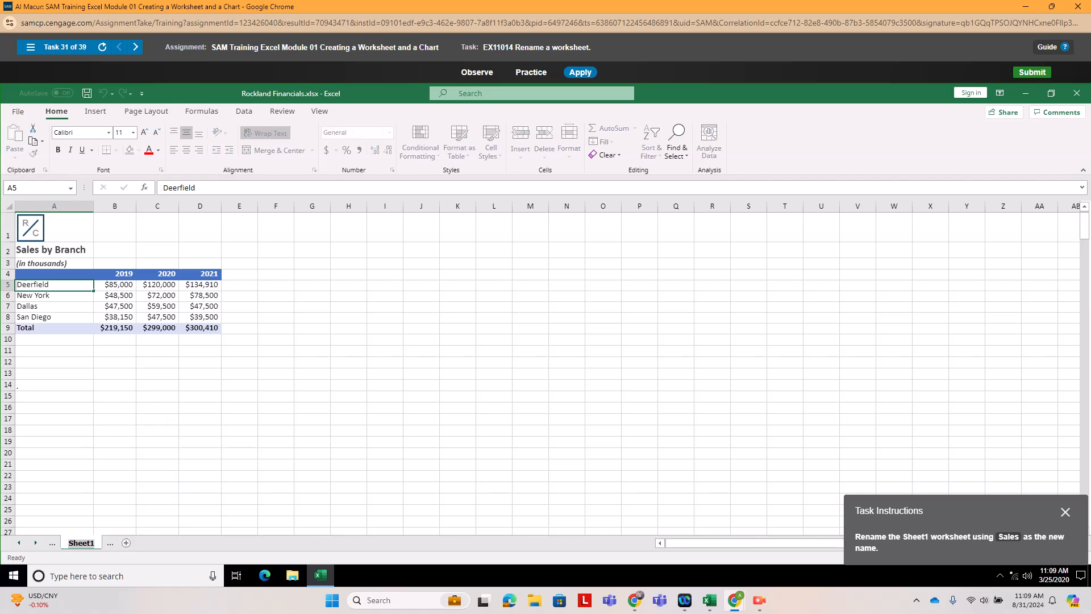
text(Sales)
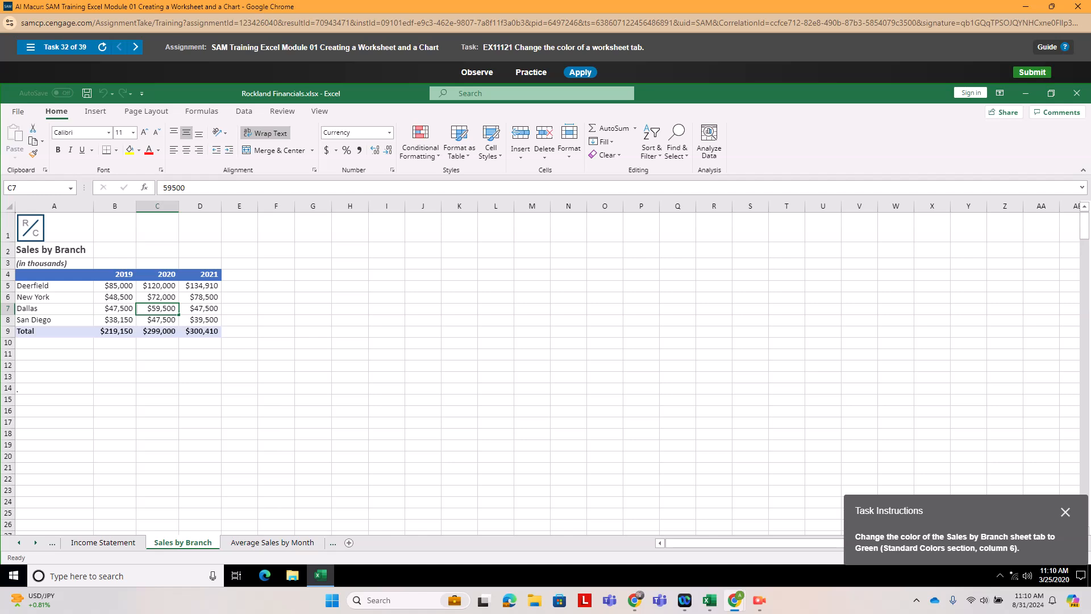
Change the Sales by Branch sheet tab color to standard Green, and start Task 33 in Apply mode.
right_click(191, 542)
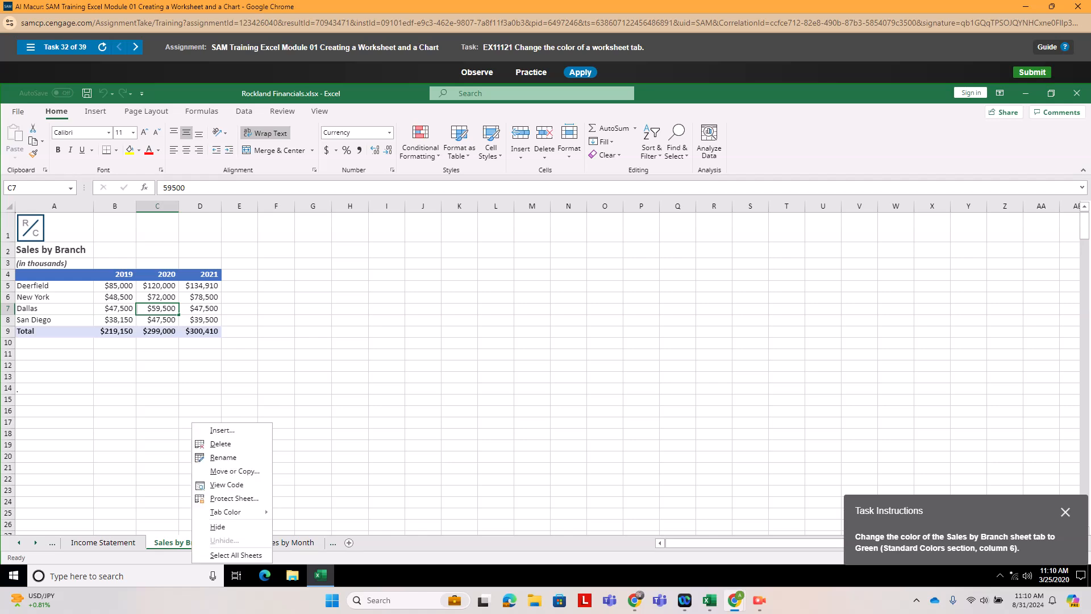
click(227, 512)
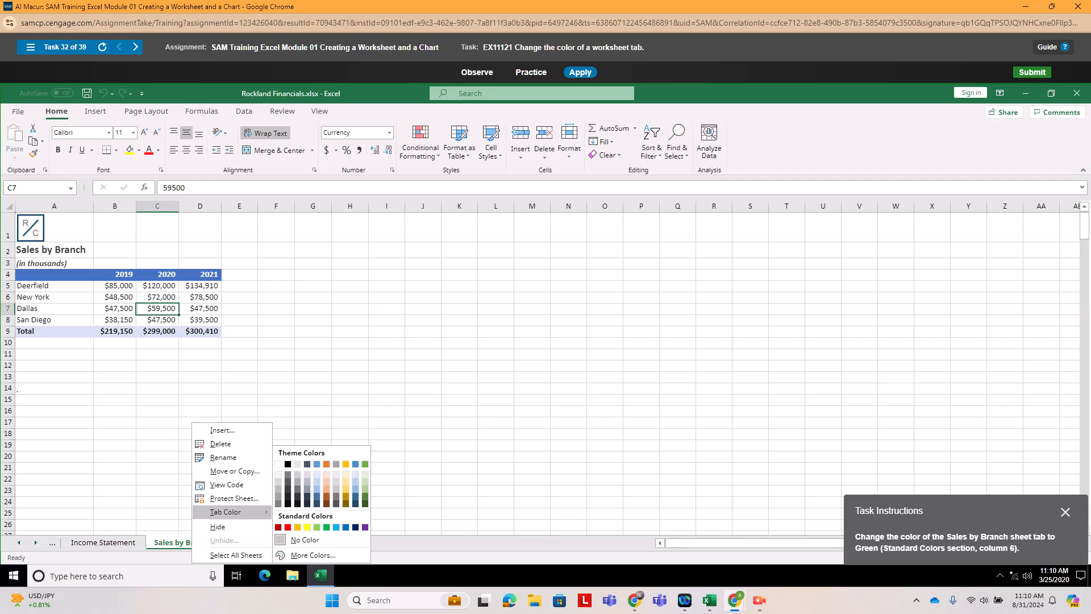
mouse_move(232, 512)
click(327, 527)
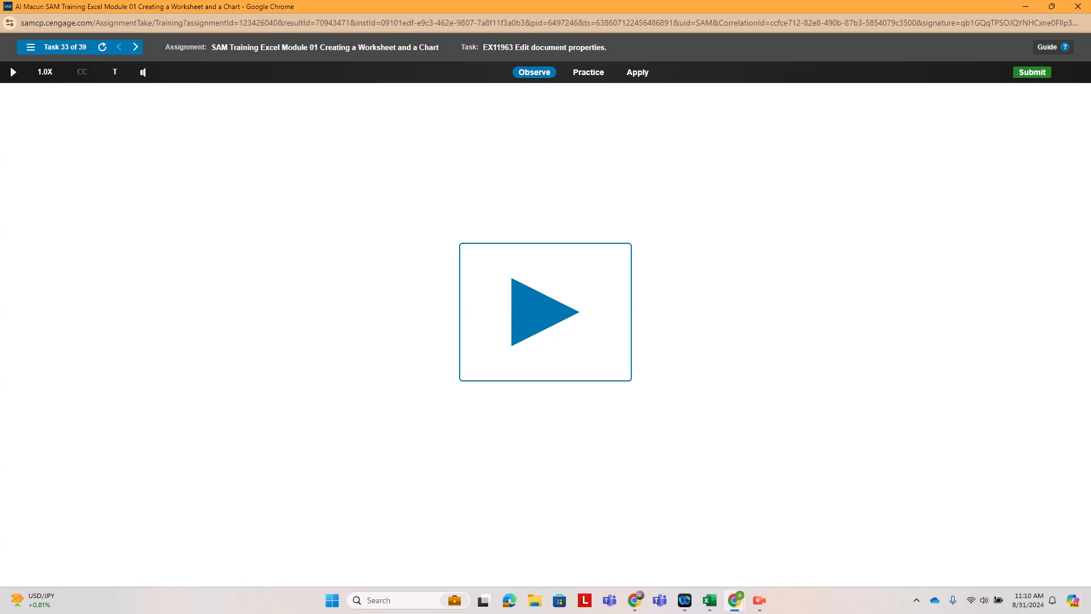
click(638, 72)
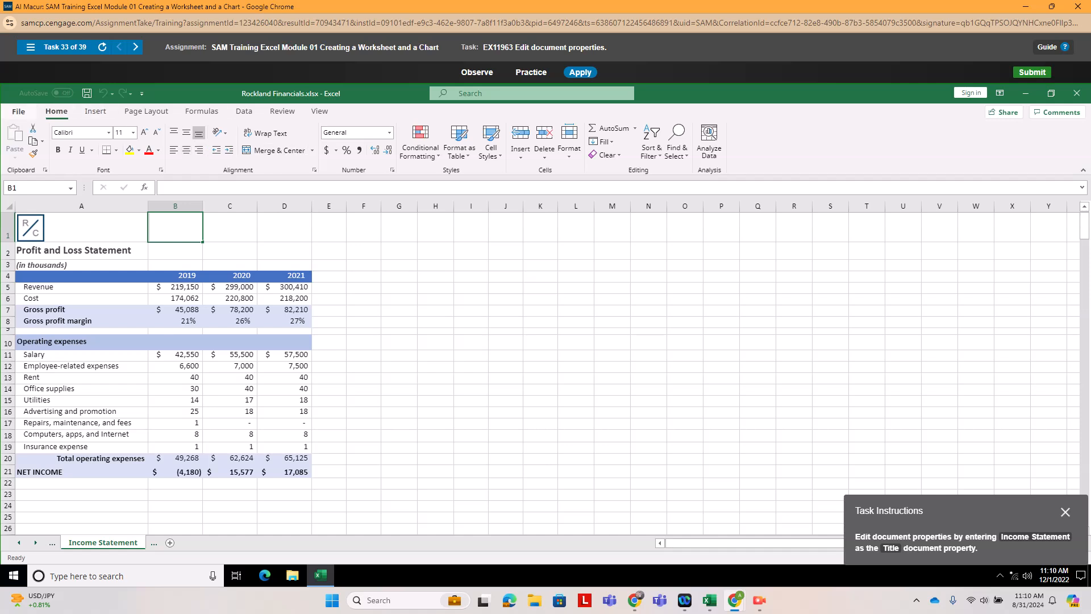
click(19, 111)
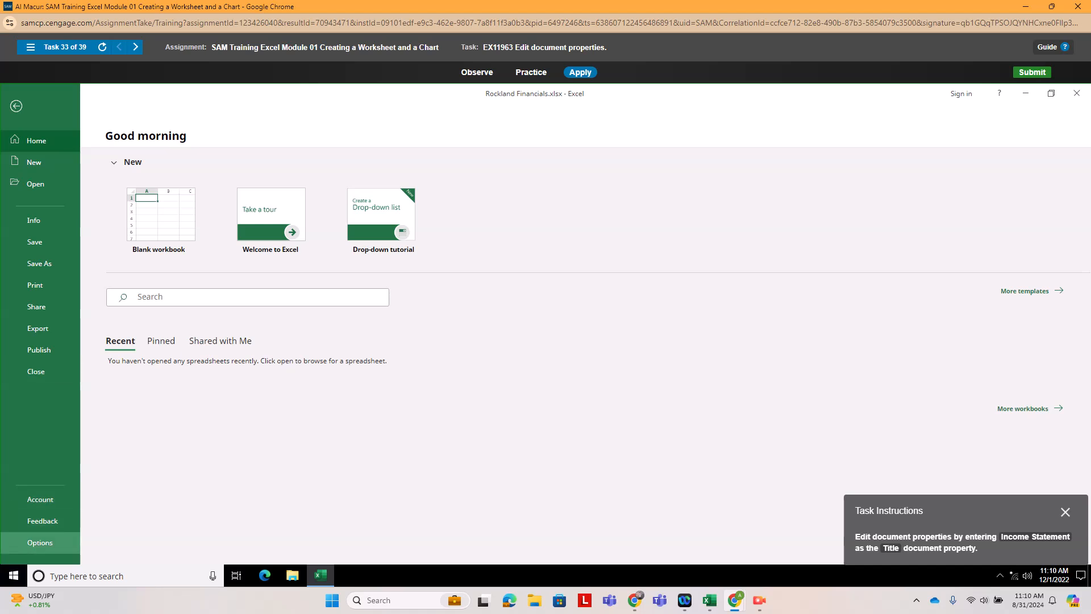
click(40, 543)
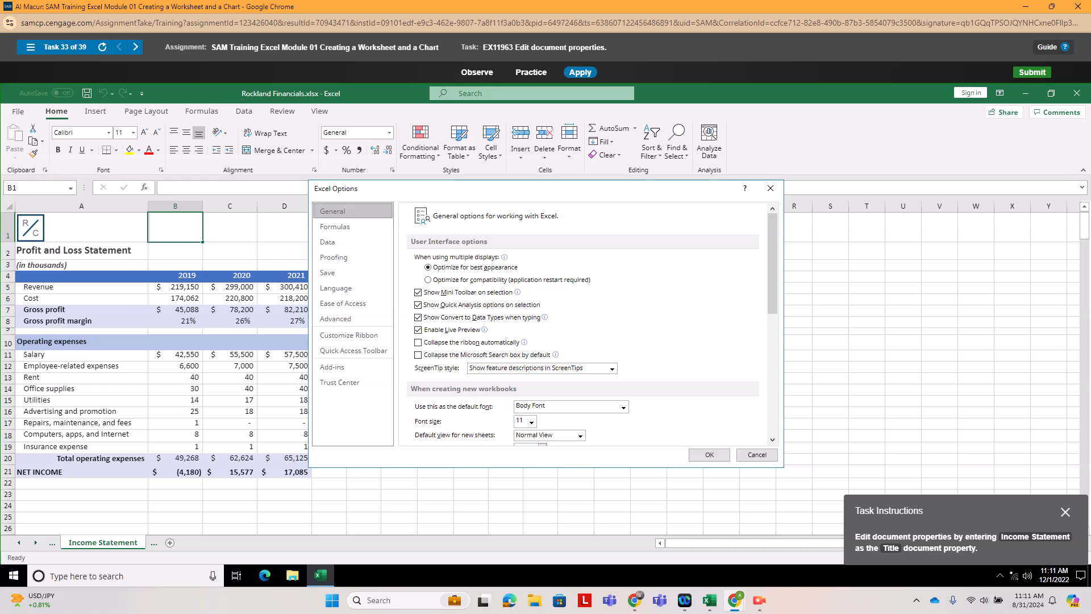
scroll(586, 324, down, 3)
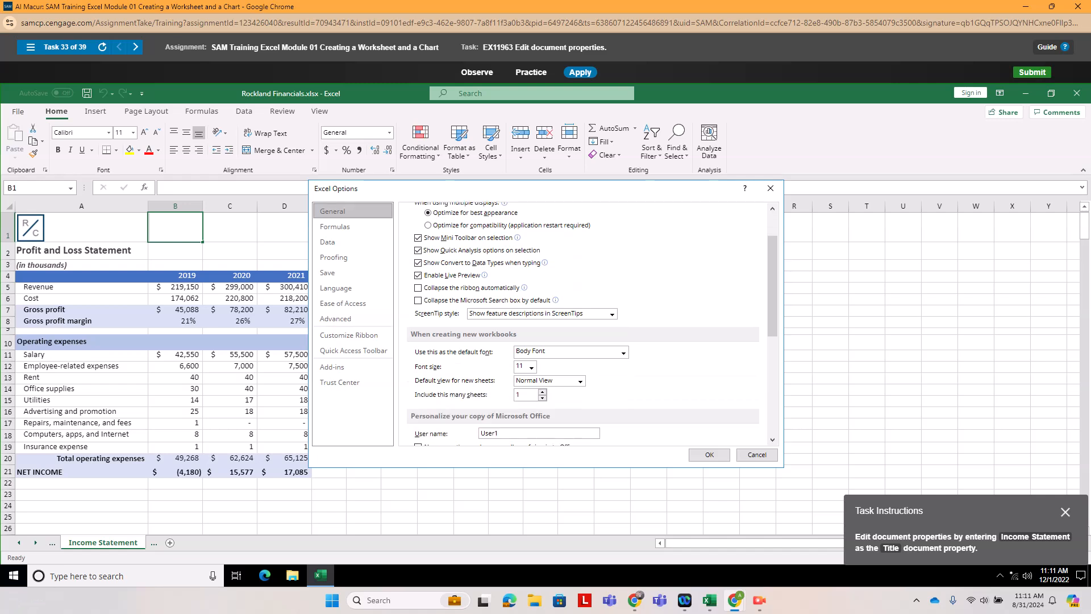
scroll(586, 324, up, 3)
scroll(585, 324, down, 3)
scroll(586, 324, down, 1)
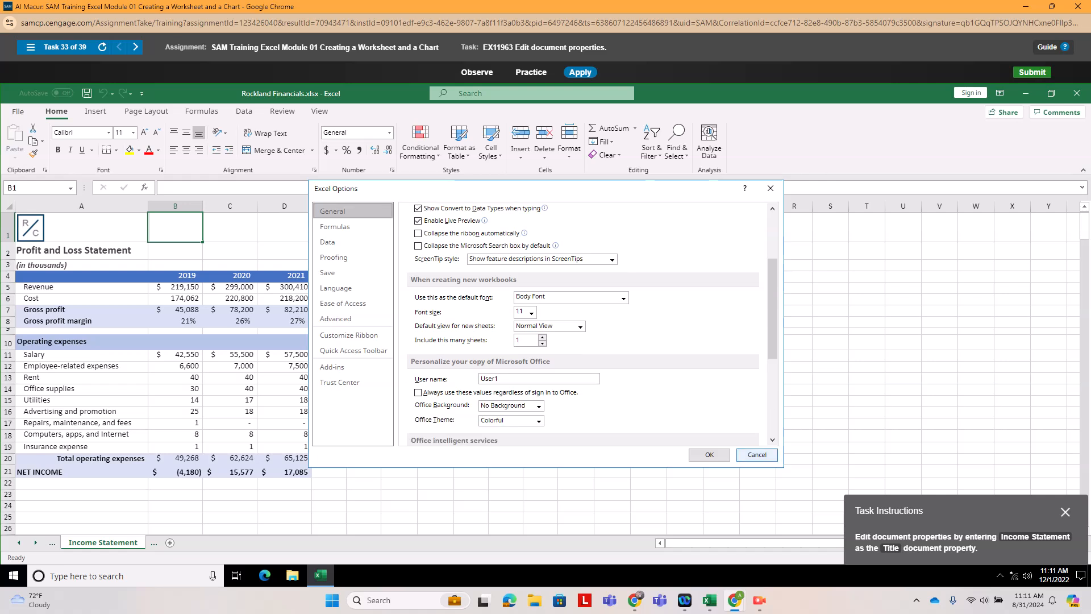
click(757, 455)
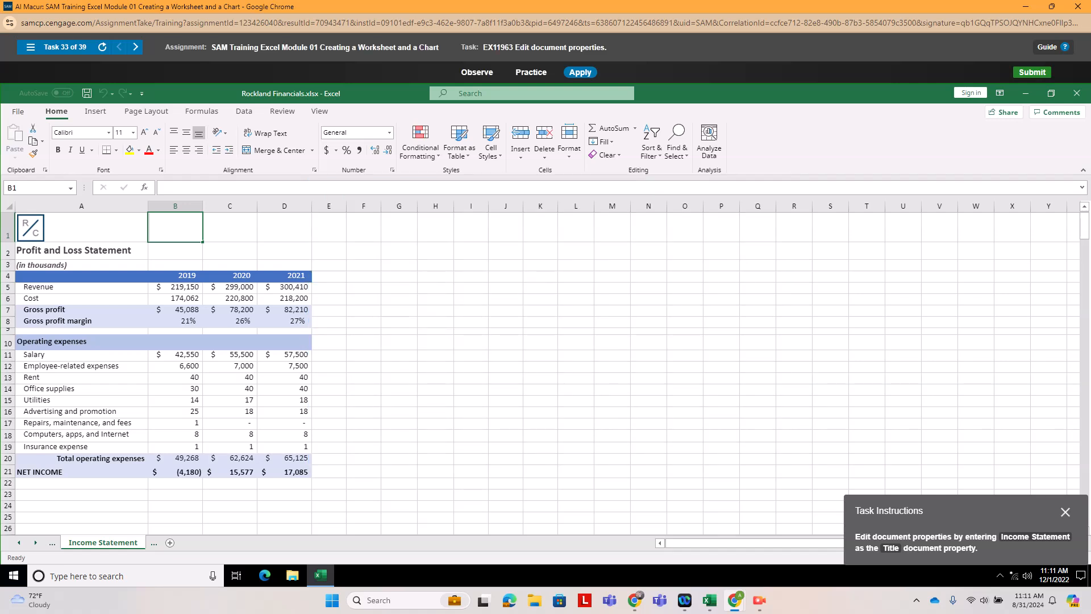
Set the workbook's Title document property to Income Statement.
click(18, 111)
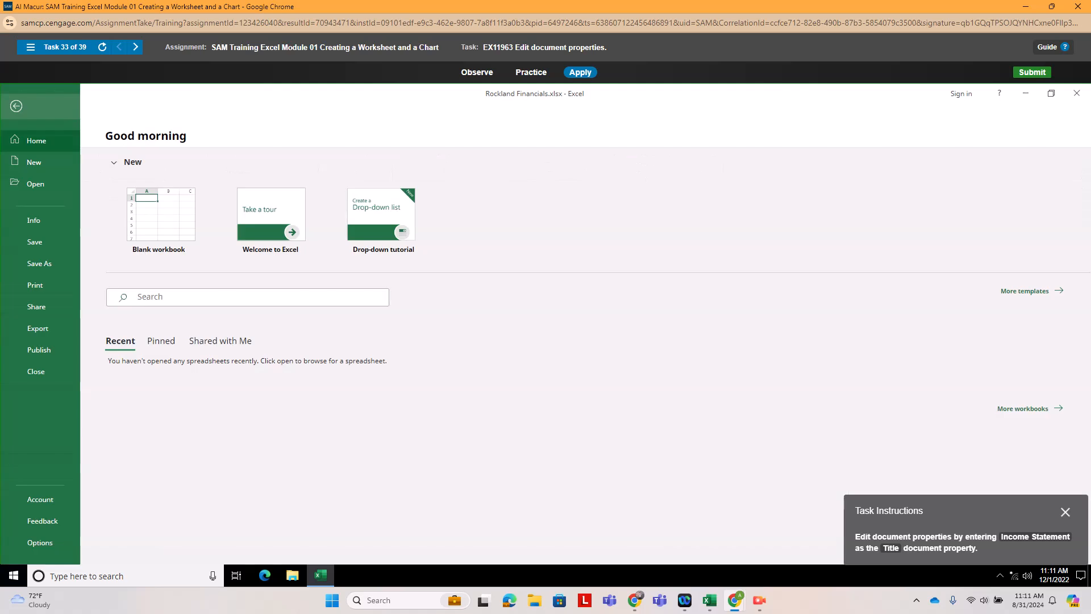
click(34, 220)
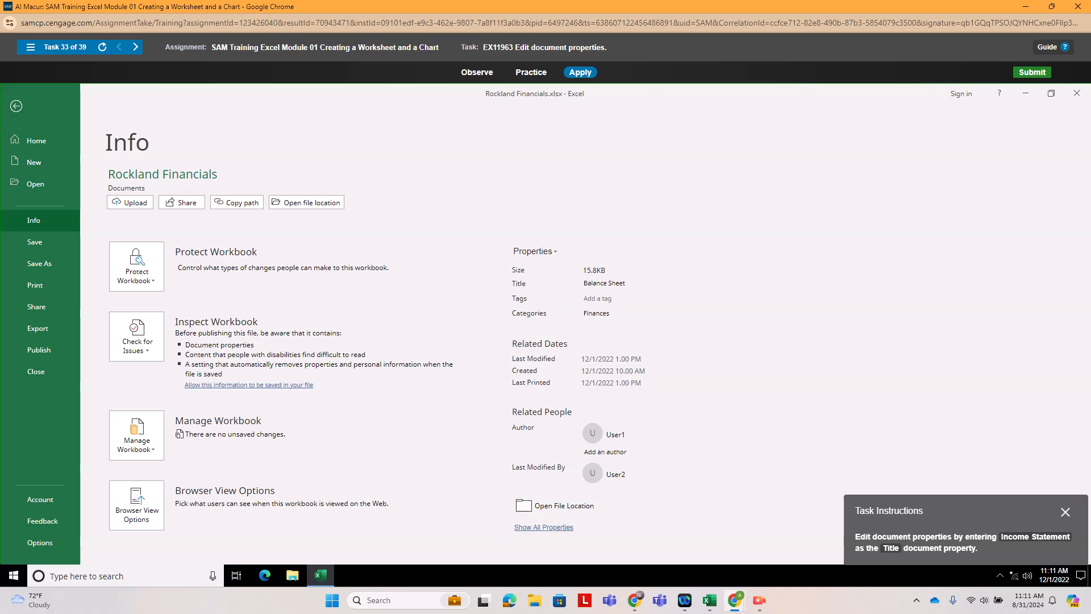
click(543, 528)
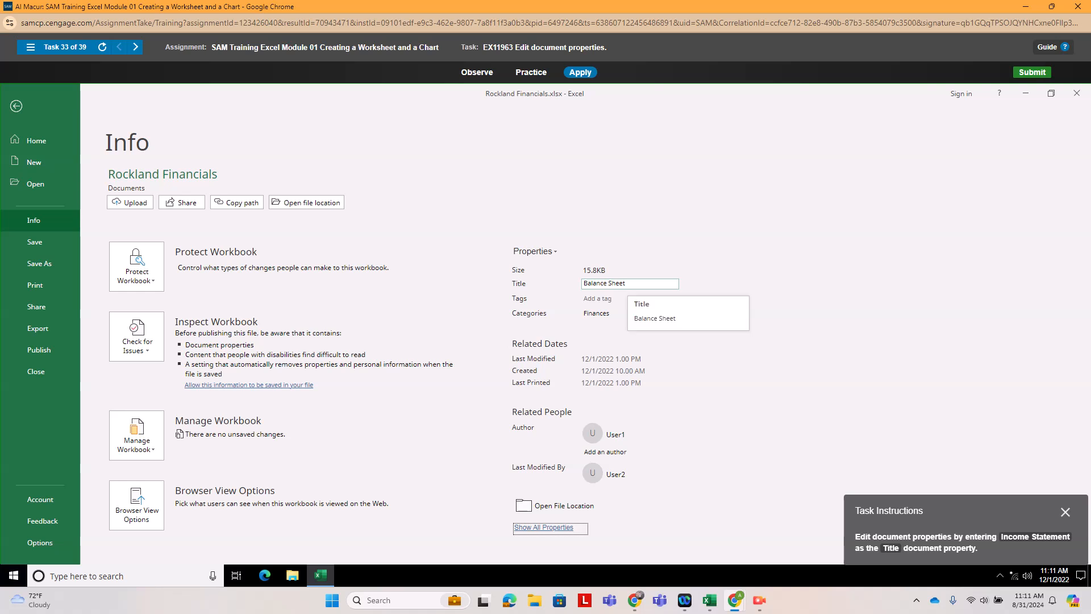
click(605, 283)
click(605, 283)
triple_click(605, 283)
key(shift+Home)
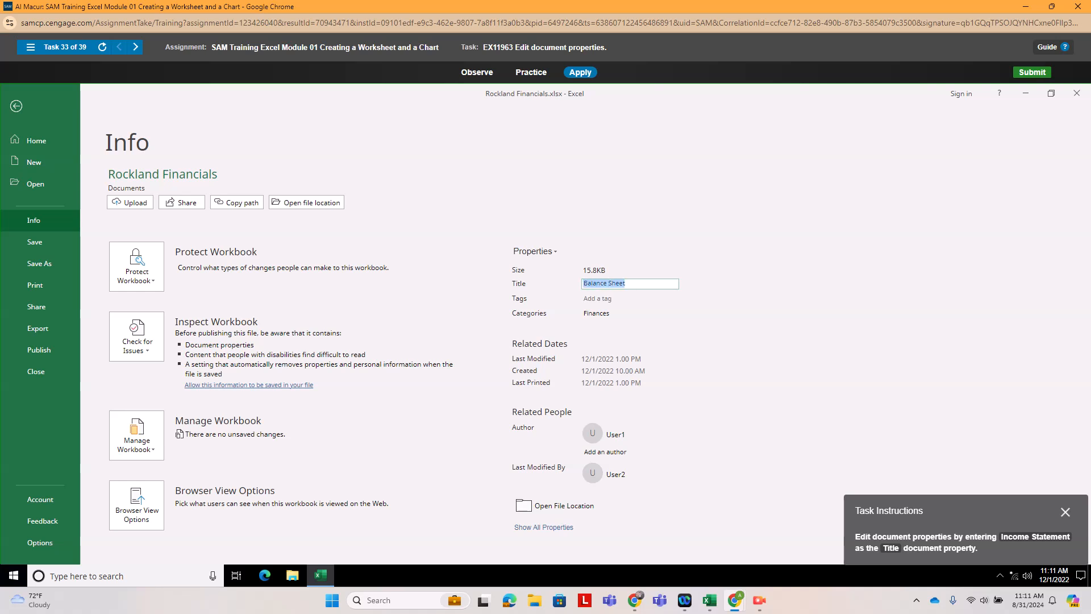
text(Income Statement)
key(Tab)
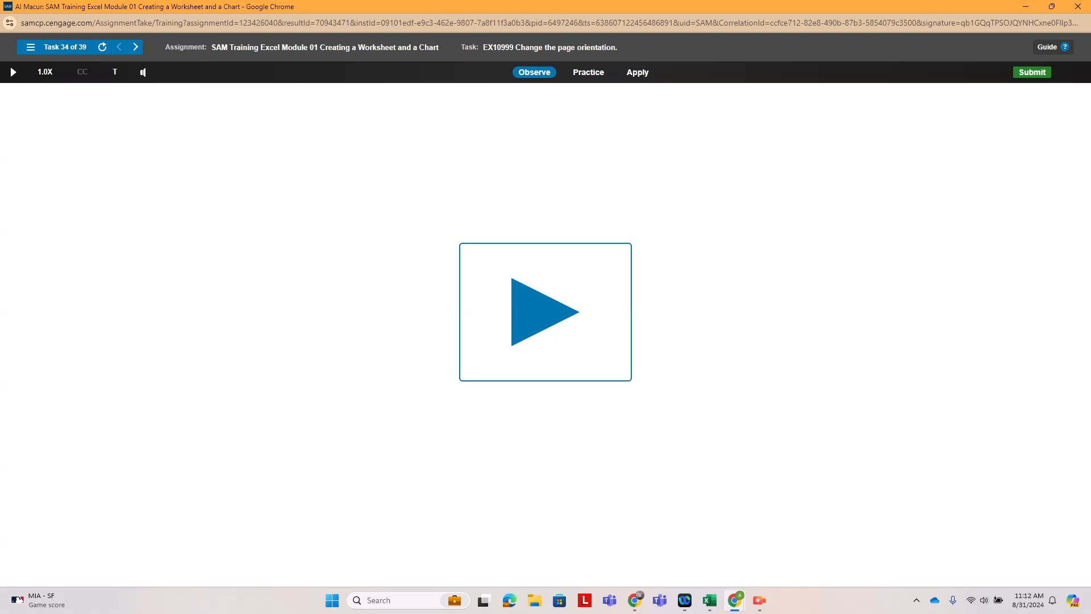
Start Task 34 in Apply mode.
click(637, 72)
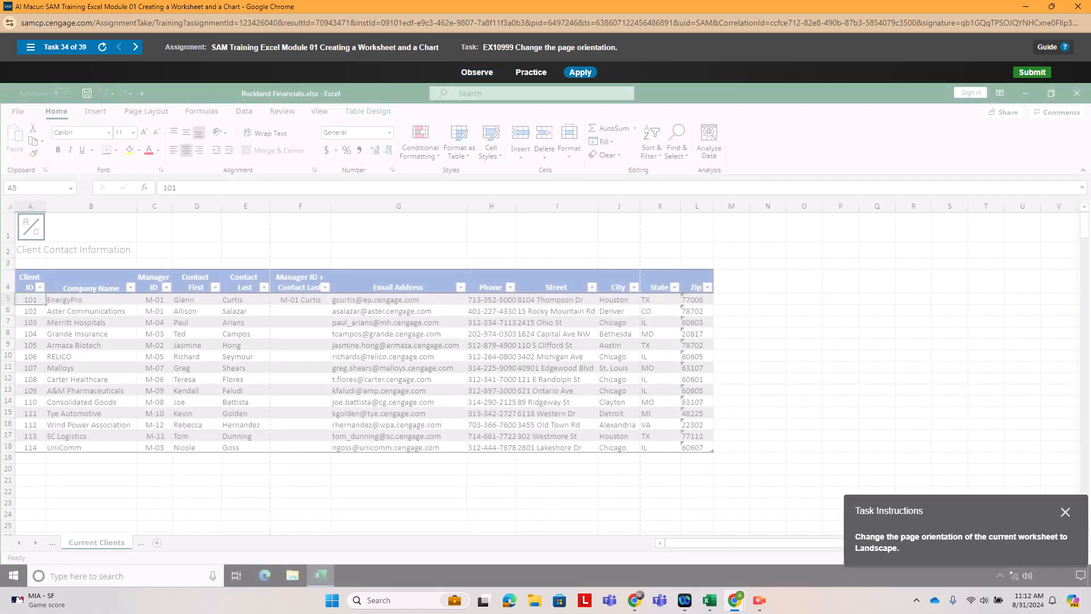
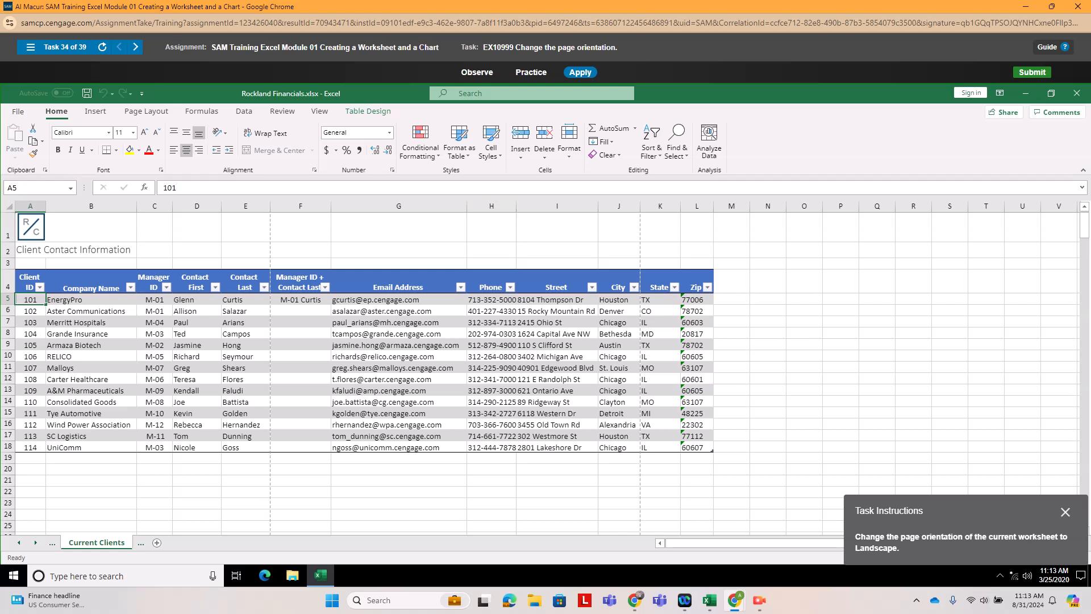
click(95, 111)
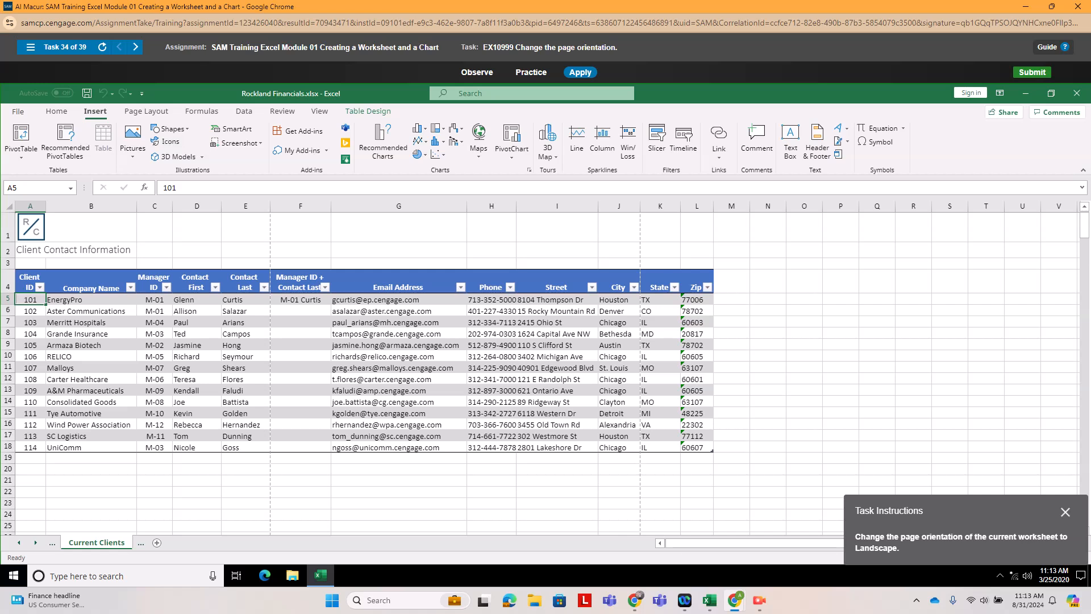
click(202, 111)
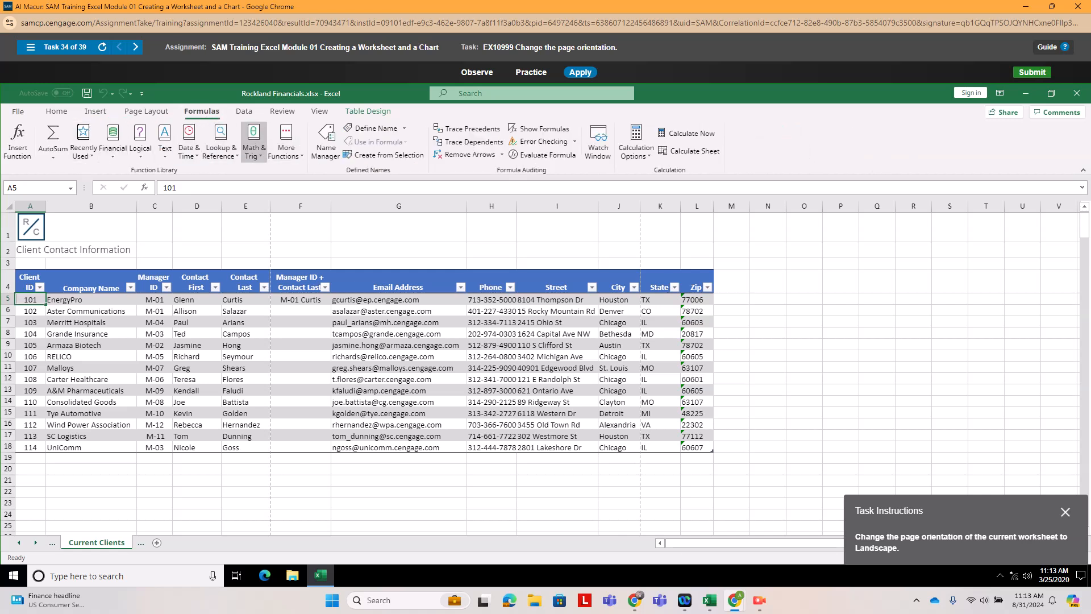
click(244, 111)
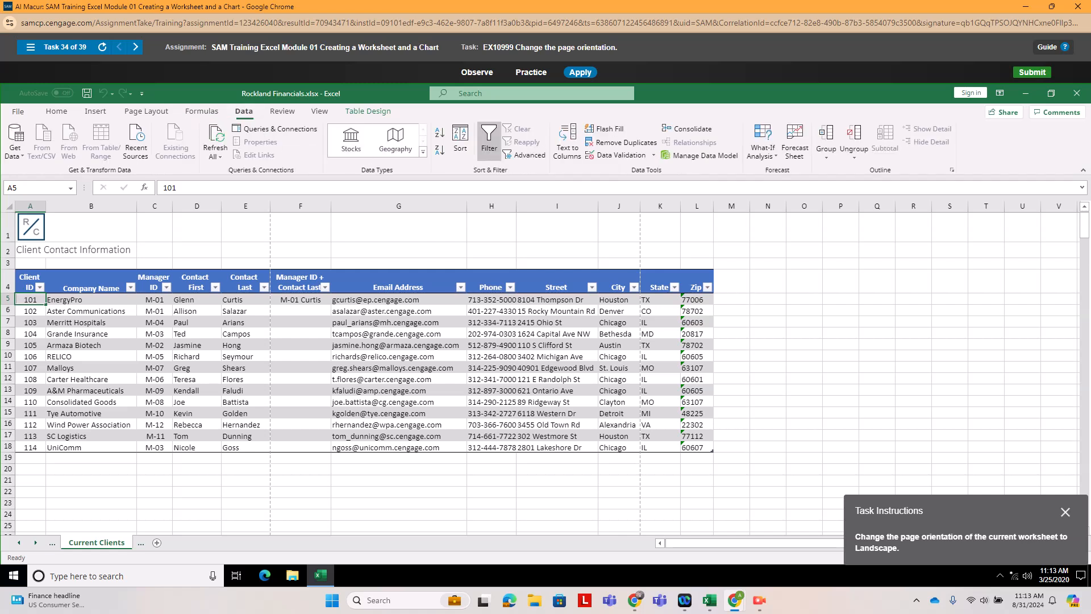
click(283, 111)
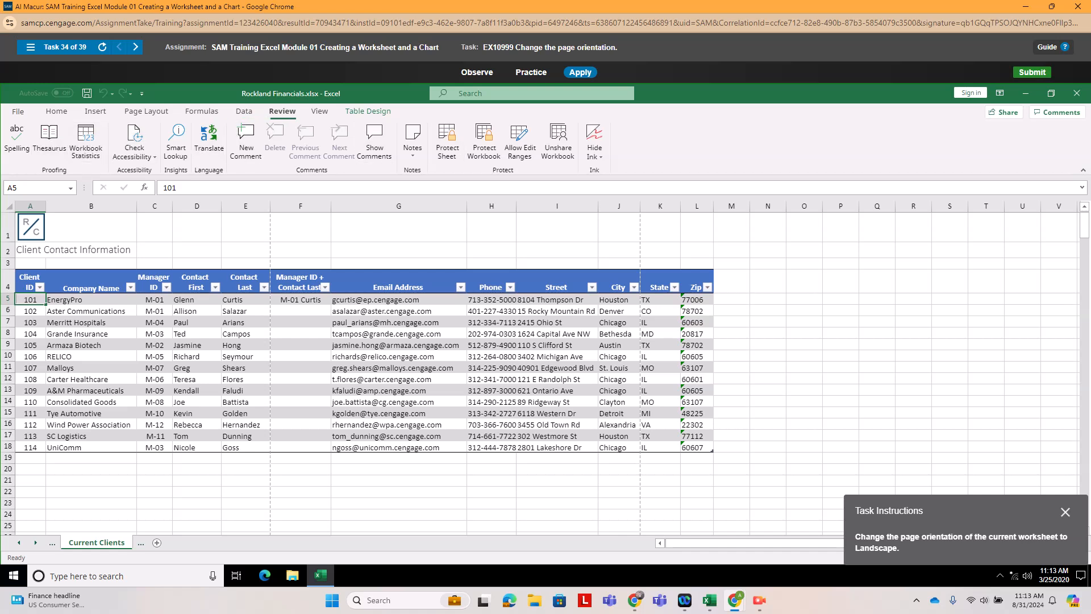
click(319, 111)
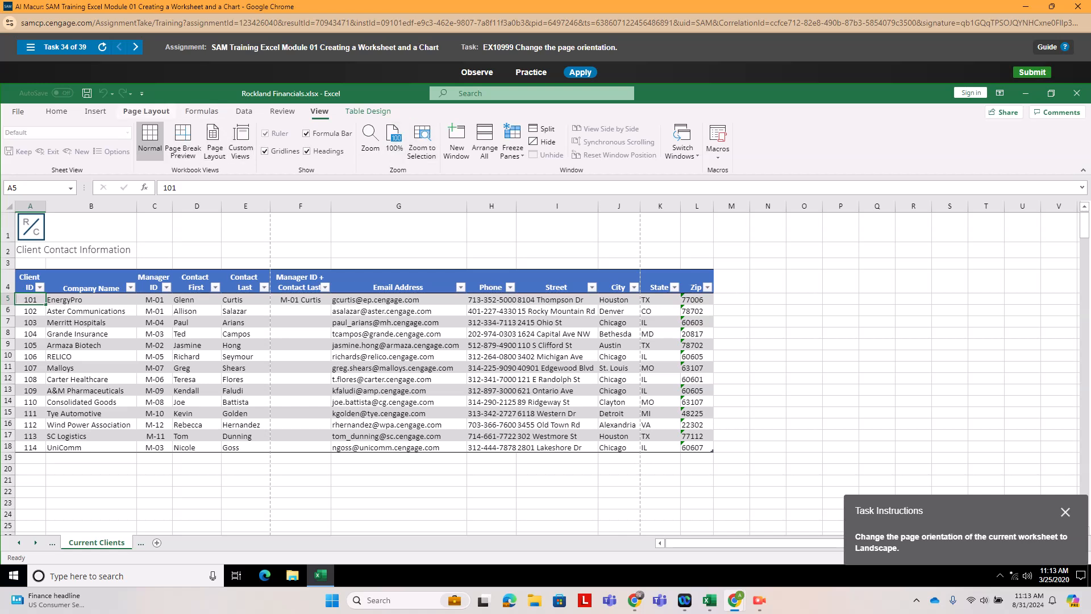
Change the page orientation of the Current Clients worksheet to Landscape.
click(146, 111)
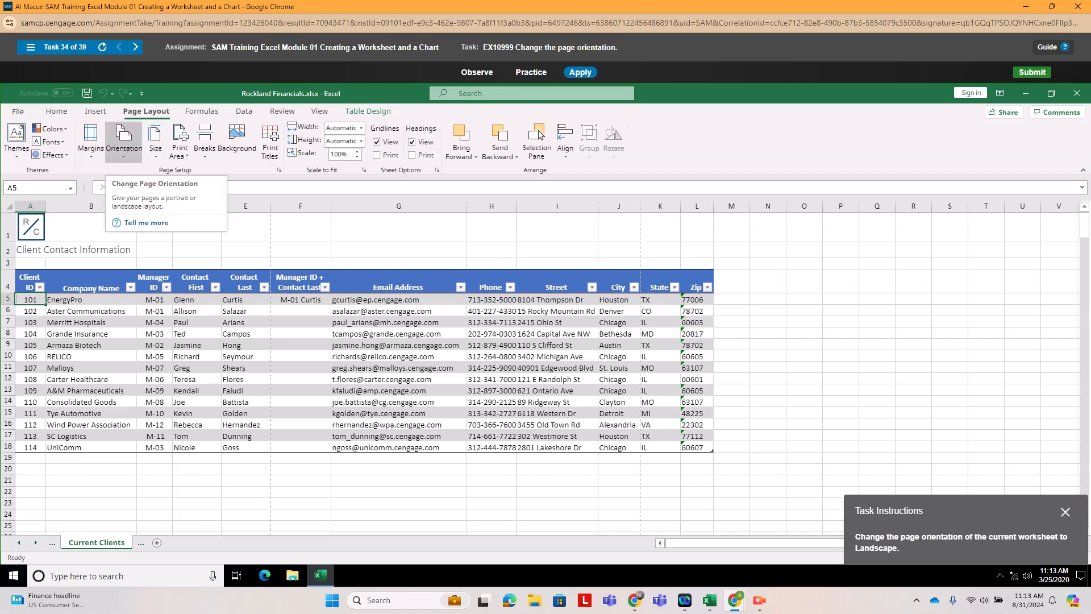
click(123, 142)
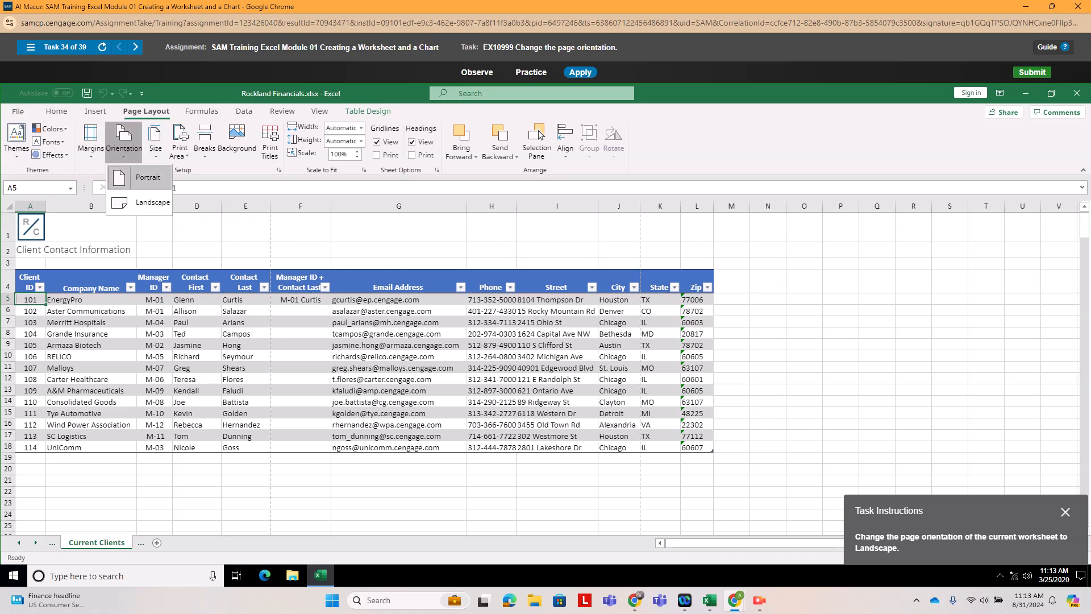
click(145, 202)
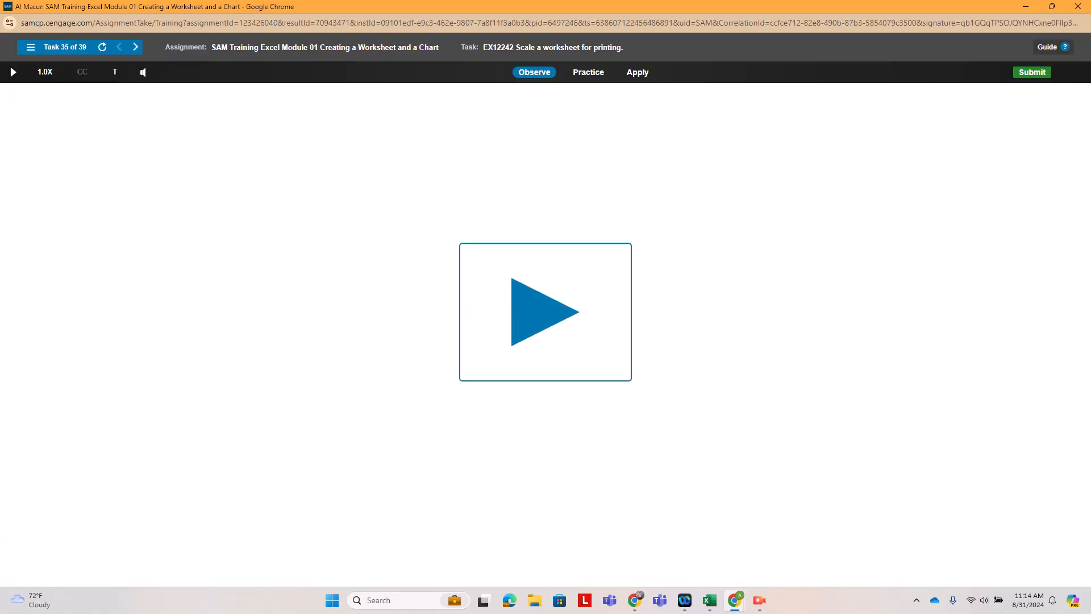
Start Task 35 in Apply mode and set the worksheet's print scale to 70%.
click(638, 72)
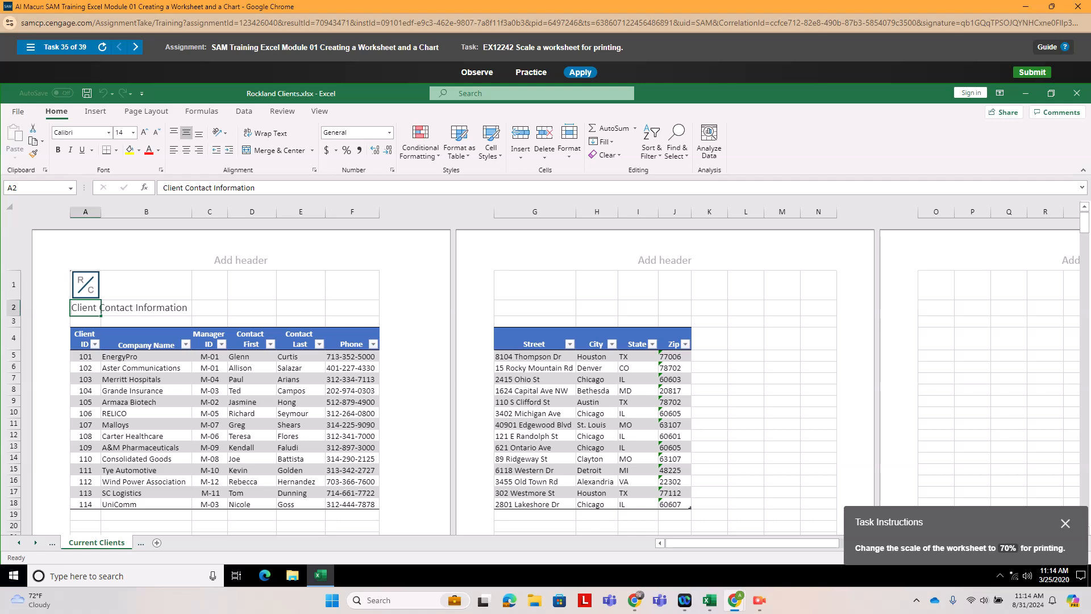
click(146, 110)
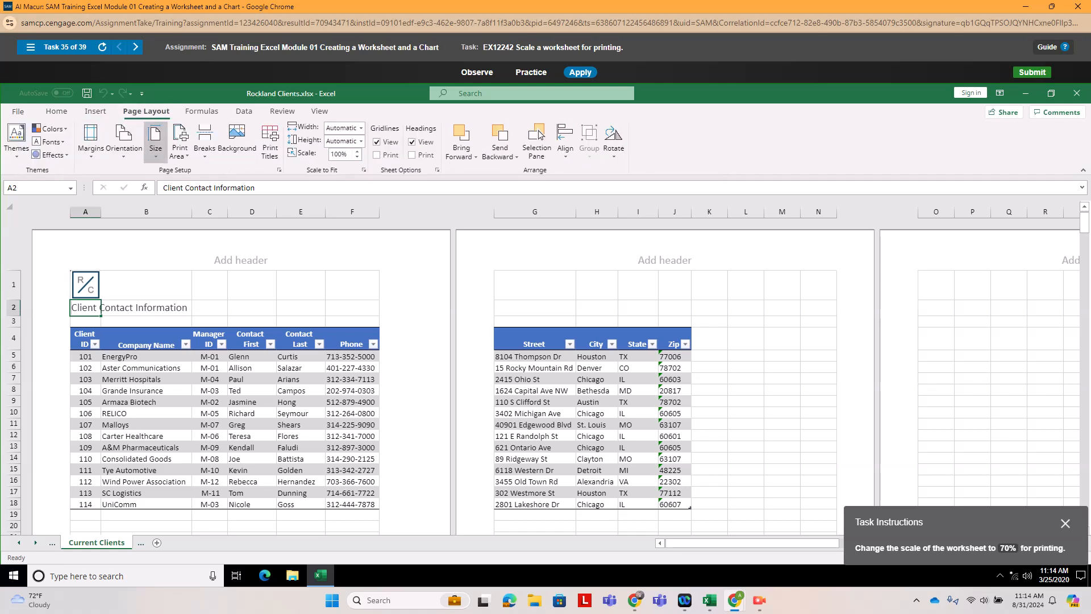
click(156, 141)
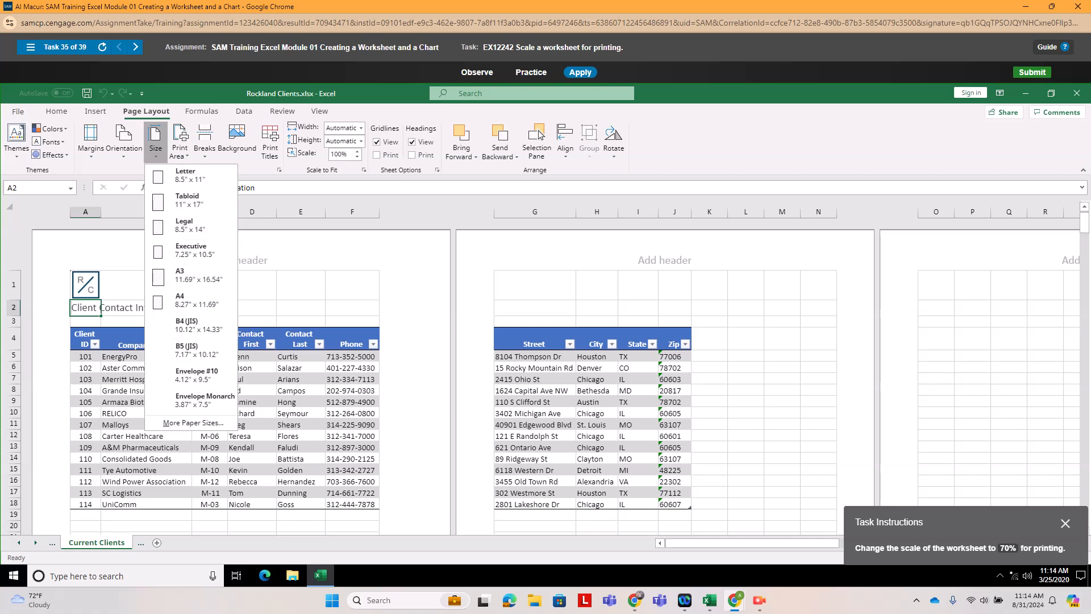
click(180, 149)
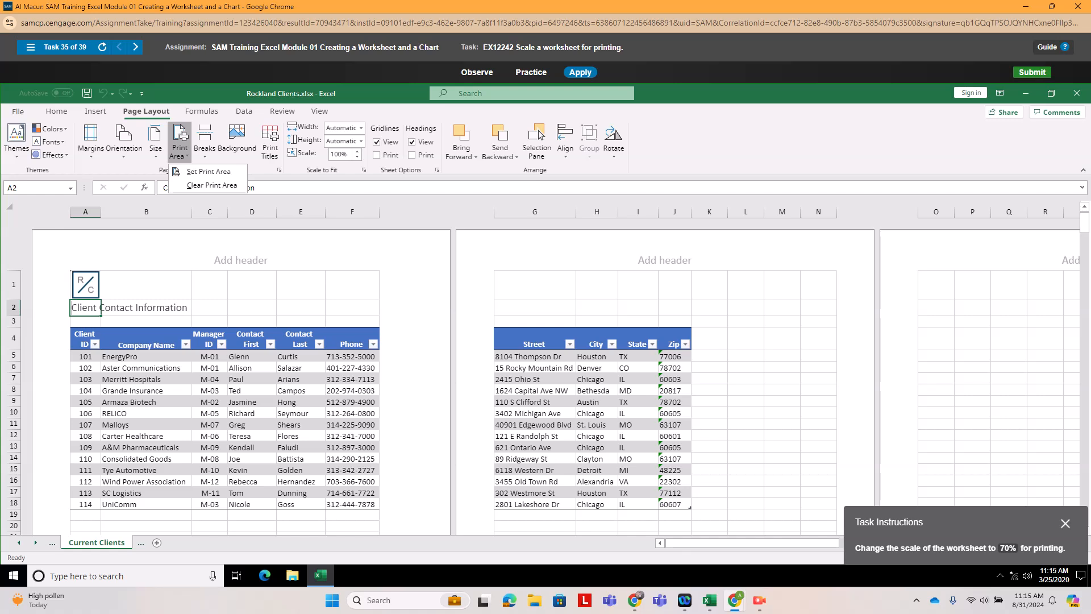
click(357, 157)
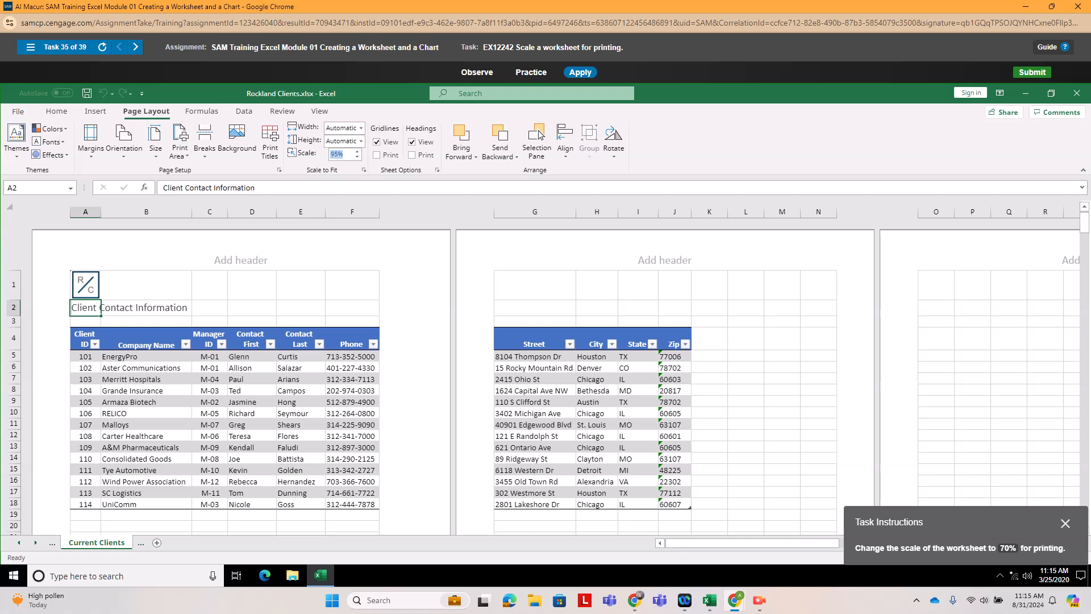
click(357, 158)
click(356, 157)
click(357, 157)
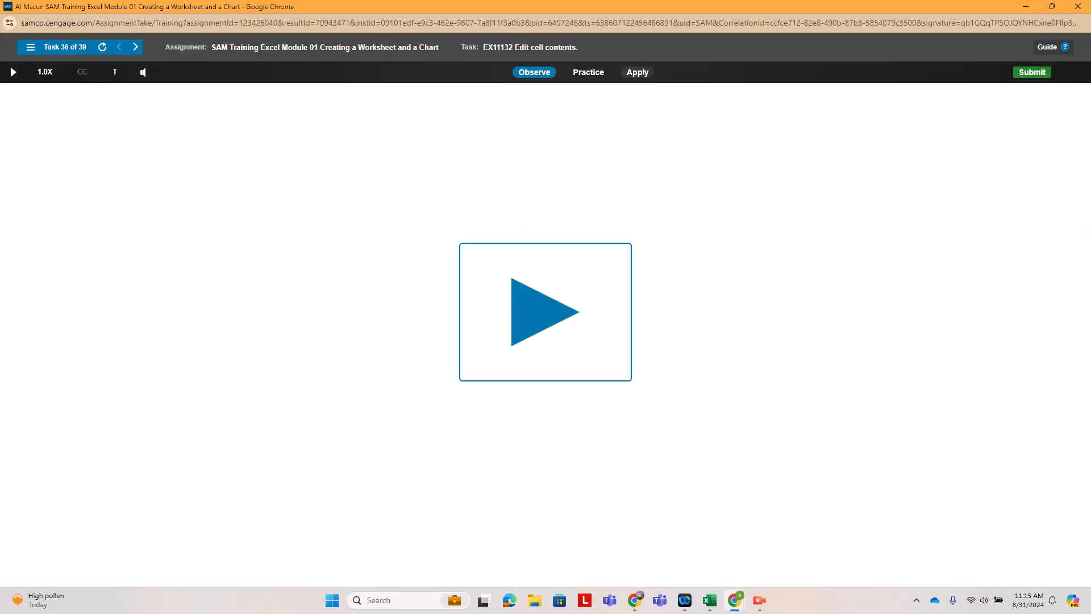
Start Task 36 in Apply mode and change the company name in cell B6 to Aston Comm.
click(637, 72)
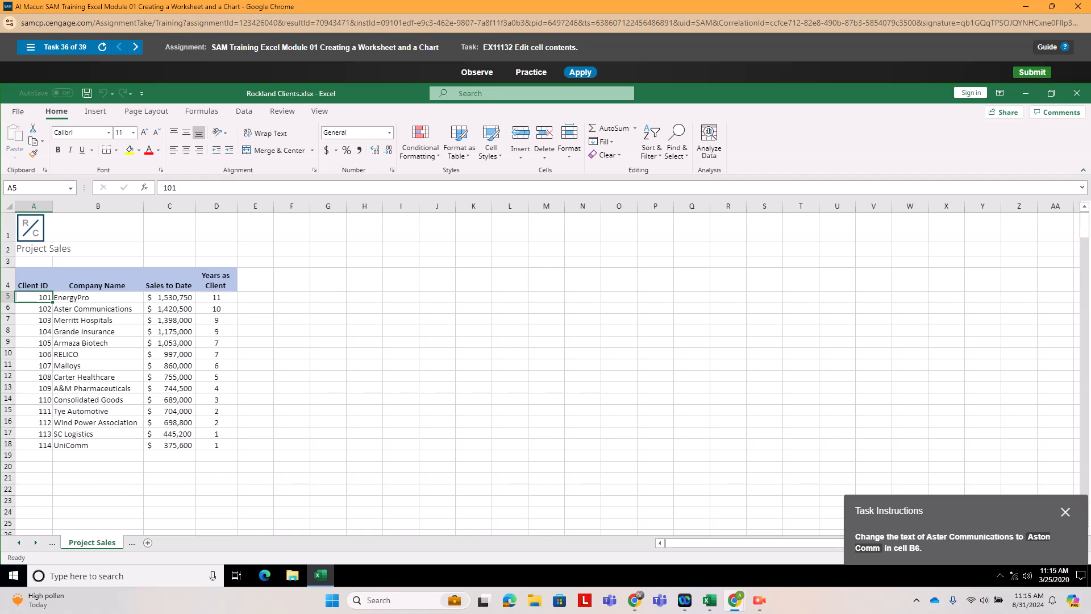
click(98, 308)
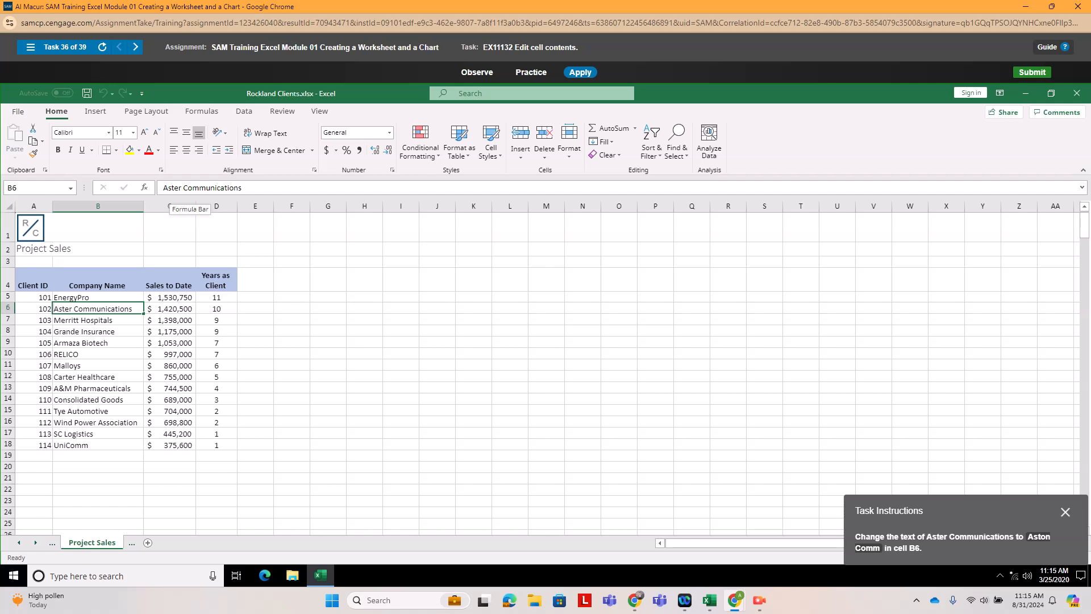
drag(167, 188, 242, 188)
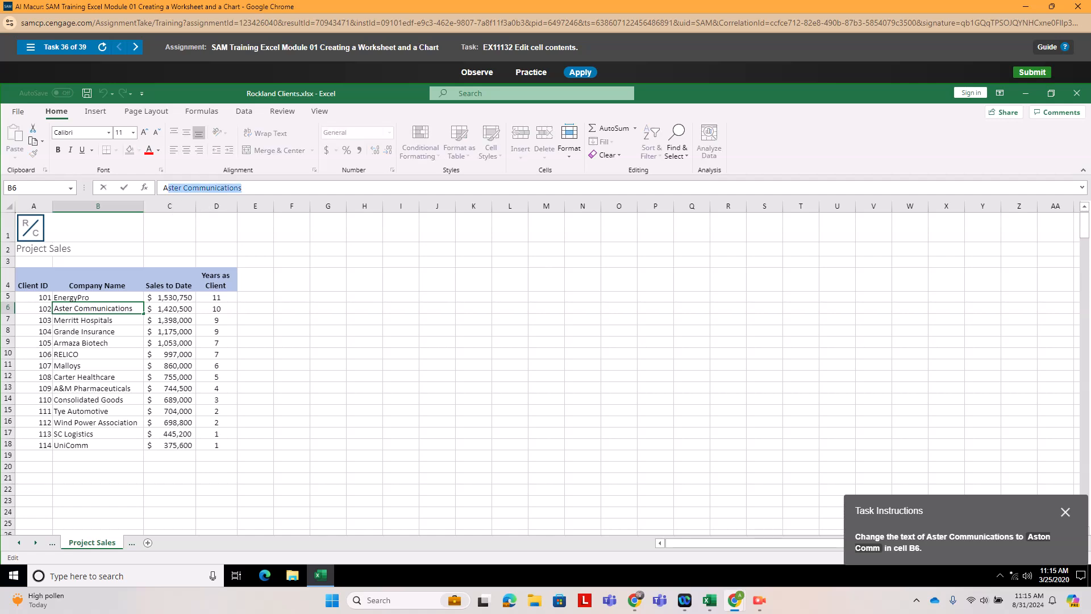
text(ston)
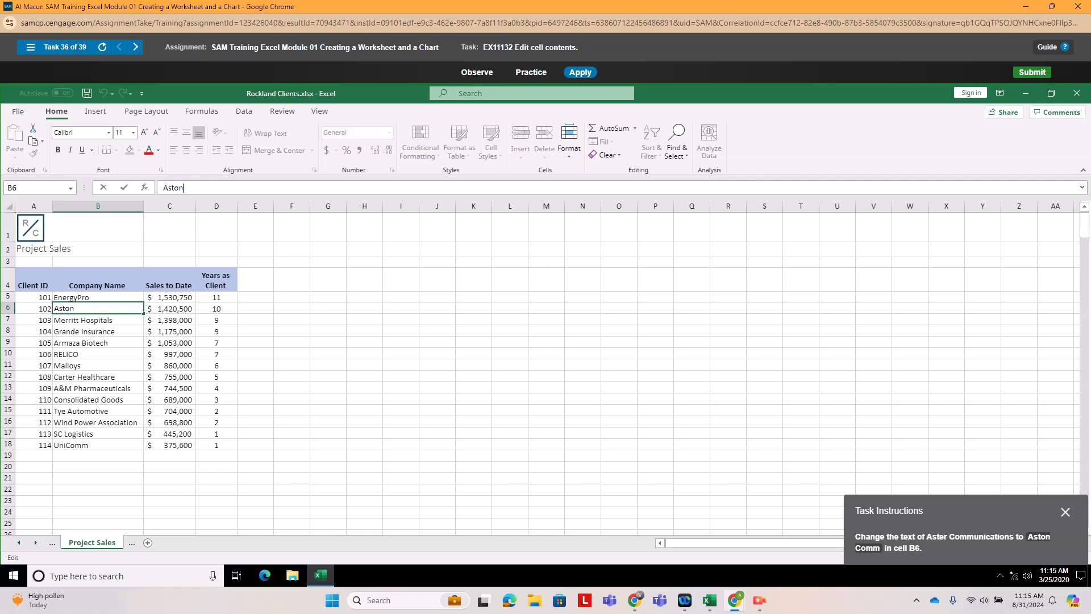
text( Communications)
key(BackSpace)
key(BackSpace)
key(BackSpace)
key(BackSpace)
key(BackSpace)
key(BackSpace)
key(BackSpace)
key(BackSpace)
key(BackSpace)
key(BackSpace)
key(Return)
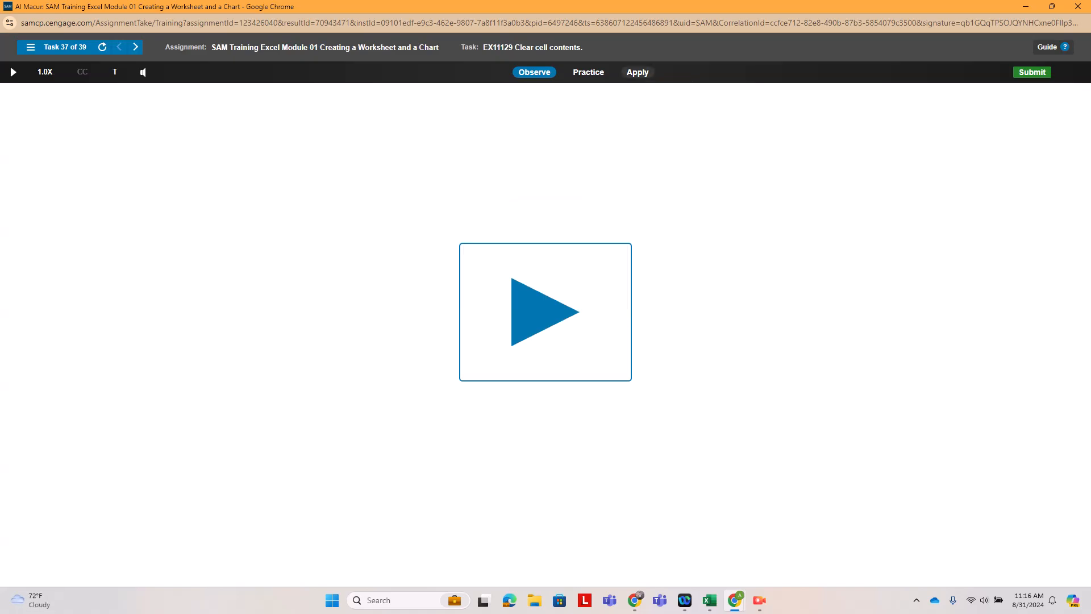
Start Task 37 in Apply mode and clear only the contents of cell A17 on the Income Statement sheet.
click(637, 72)
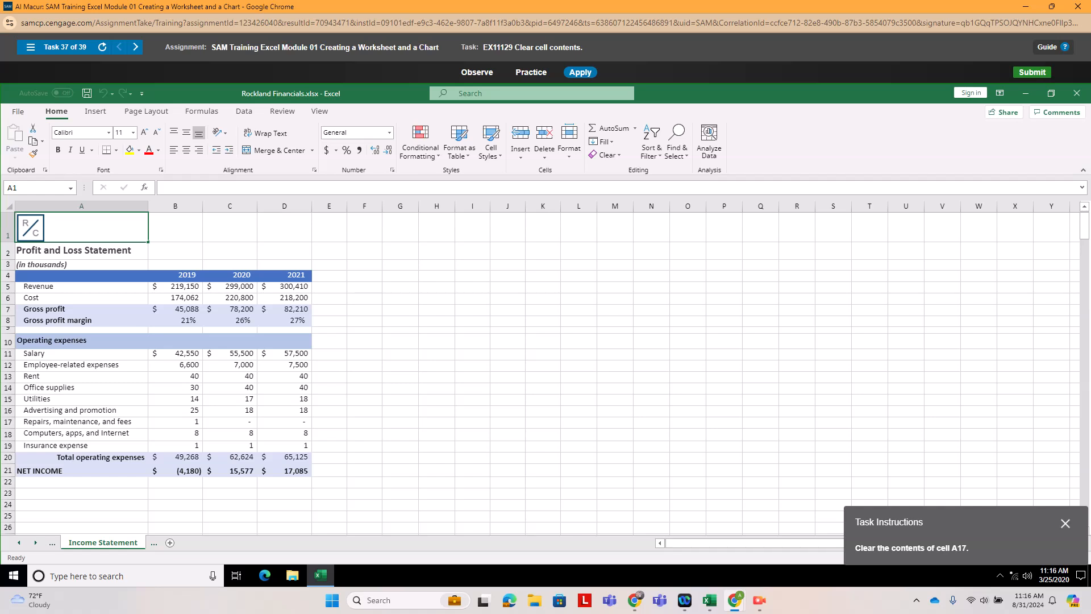
click(81, 421)
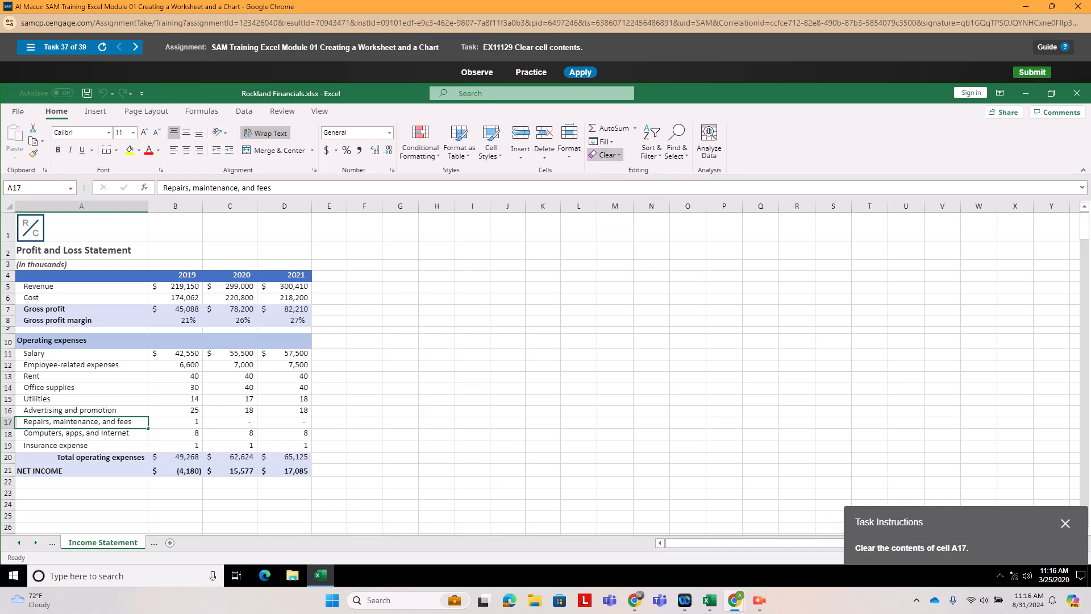
click(606, 154)
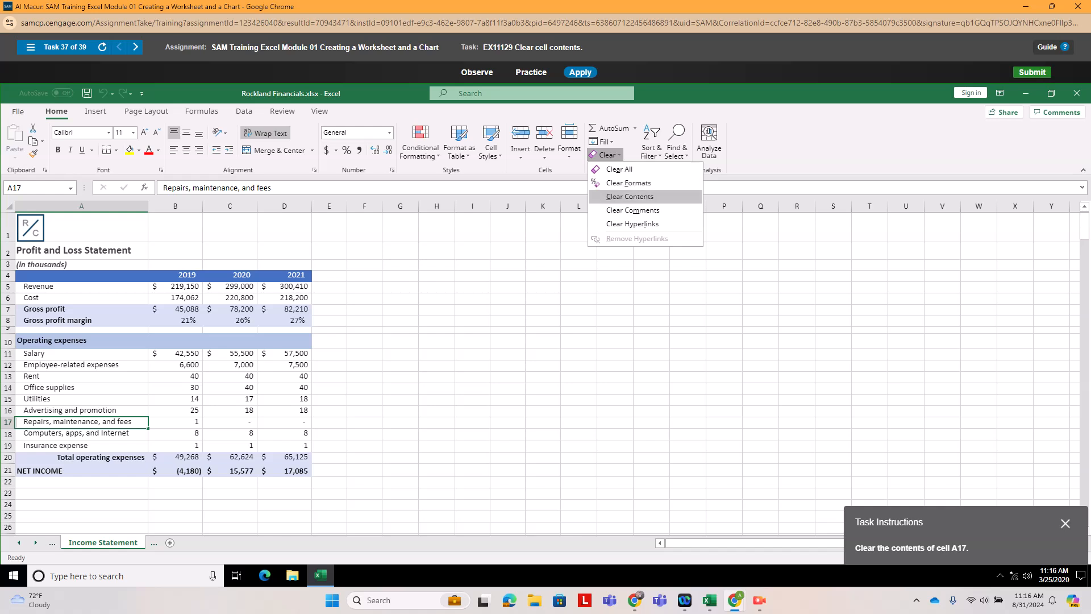
click(630, 196)
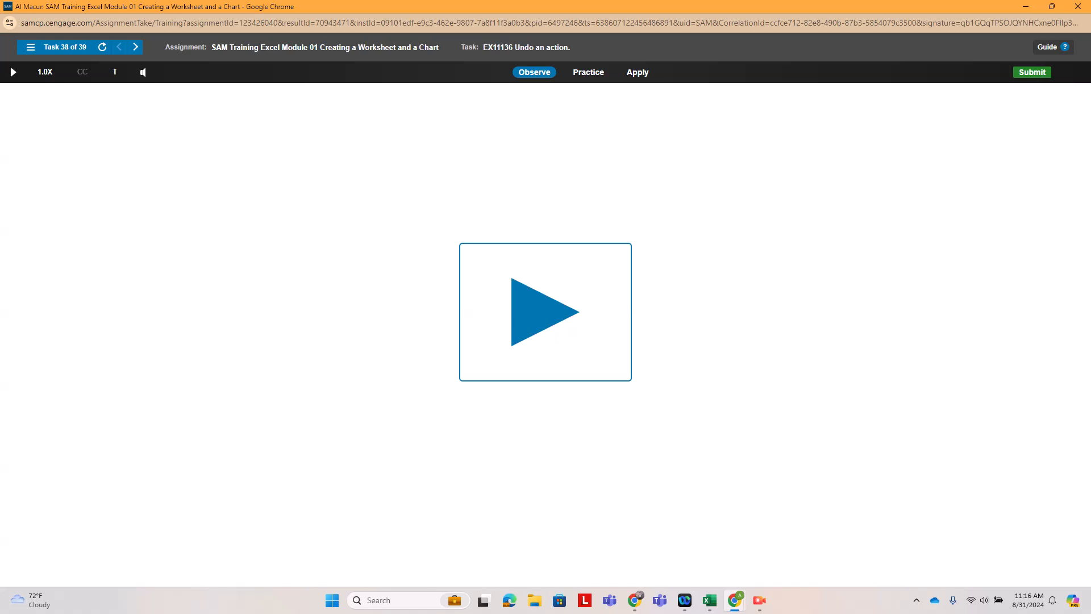
Start Task 38 in Apply mode, change the font color of cell B4 to Automatic (Black, Text 1), and undo that change.
click(637, 72)
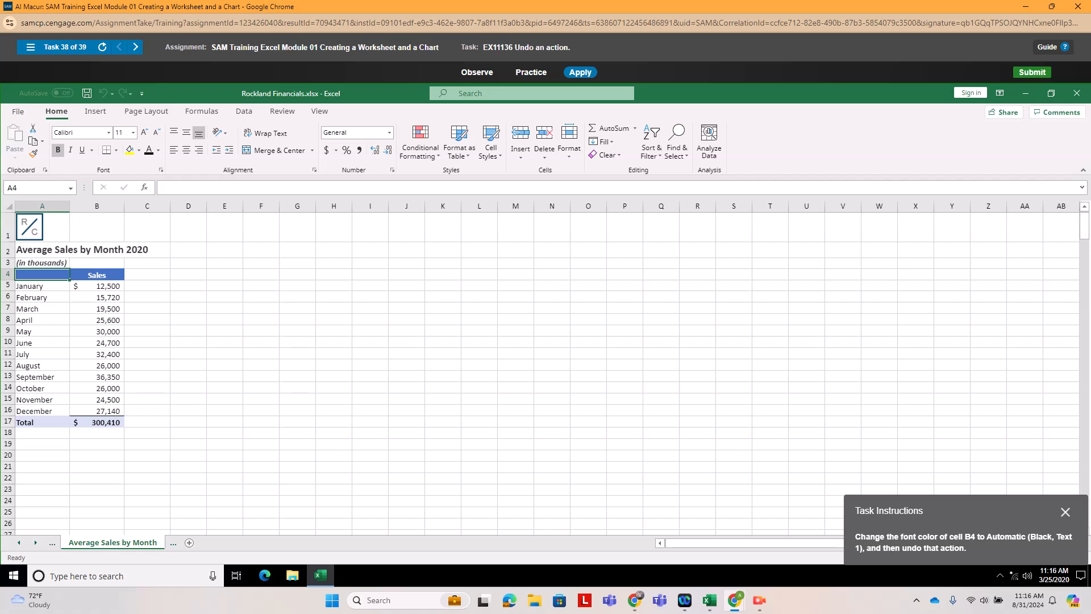
click(97, 275)
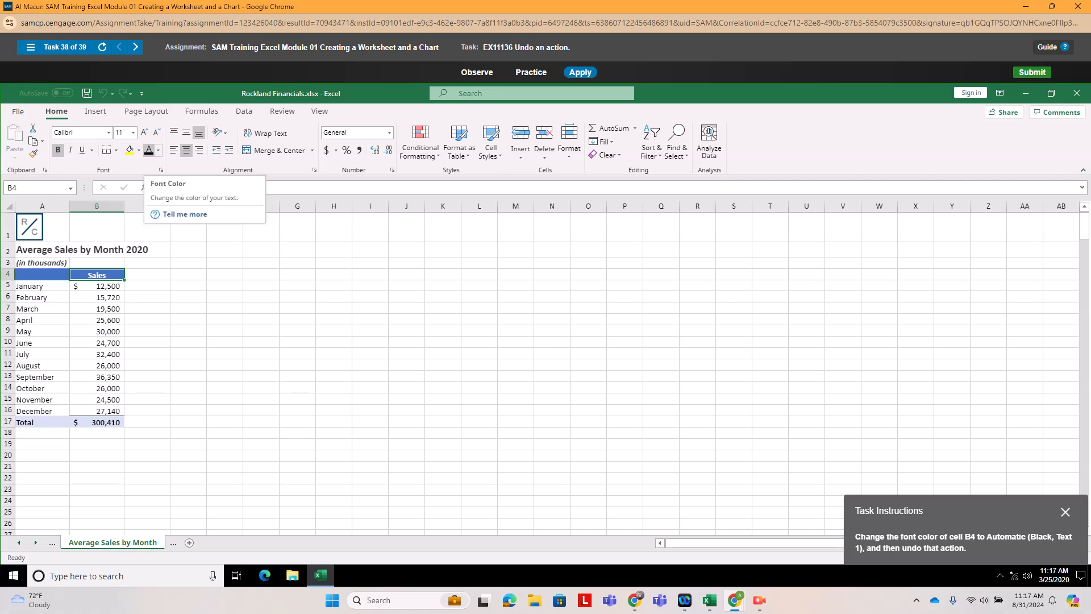
click(158, 150)
key(Return)
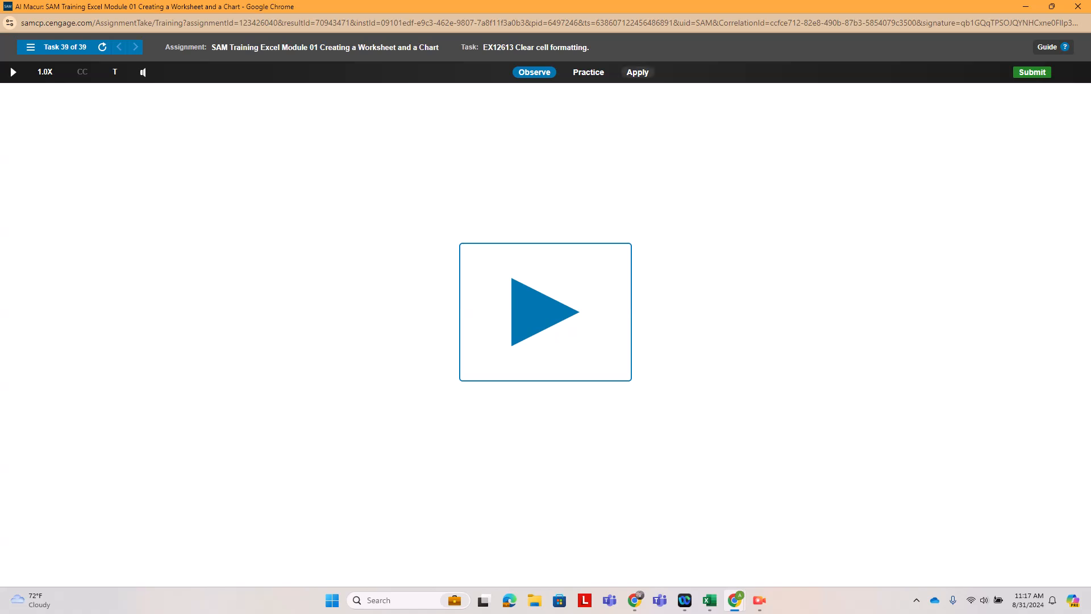
Start Task 39 in Apply mode and clear only the formatting from cell D12 on the Income Statement sheet.
click(637, 72)
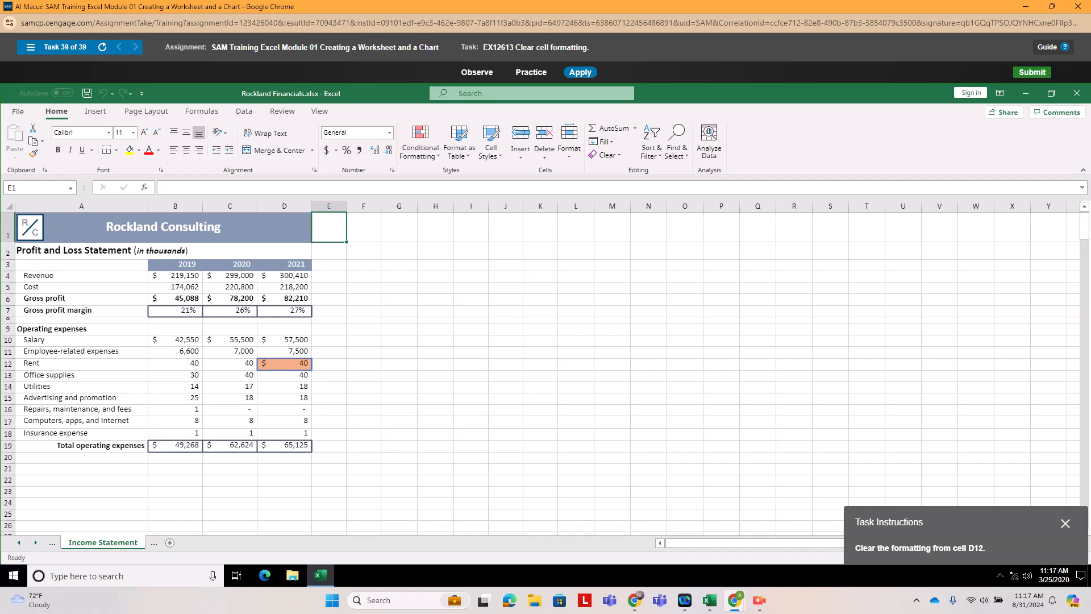
click(284, 363)
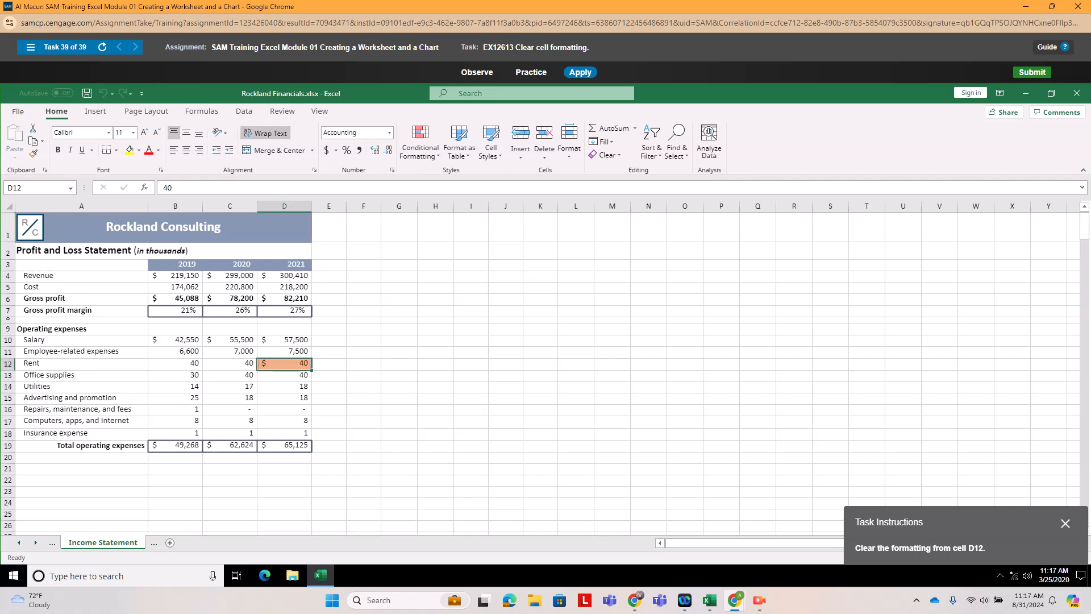
click(604, 155)
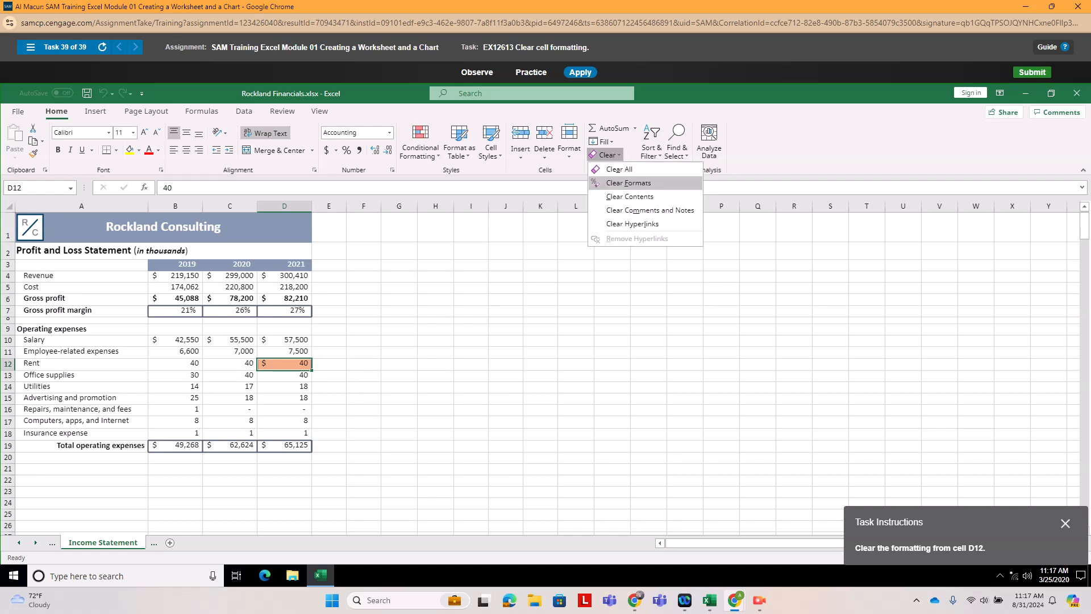
click(628, 182)
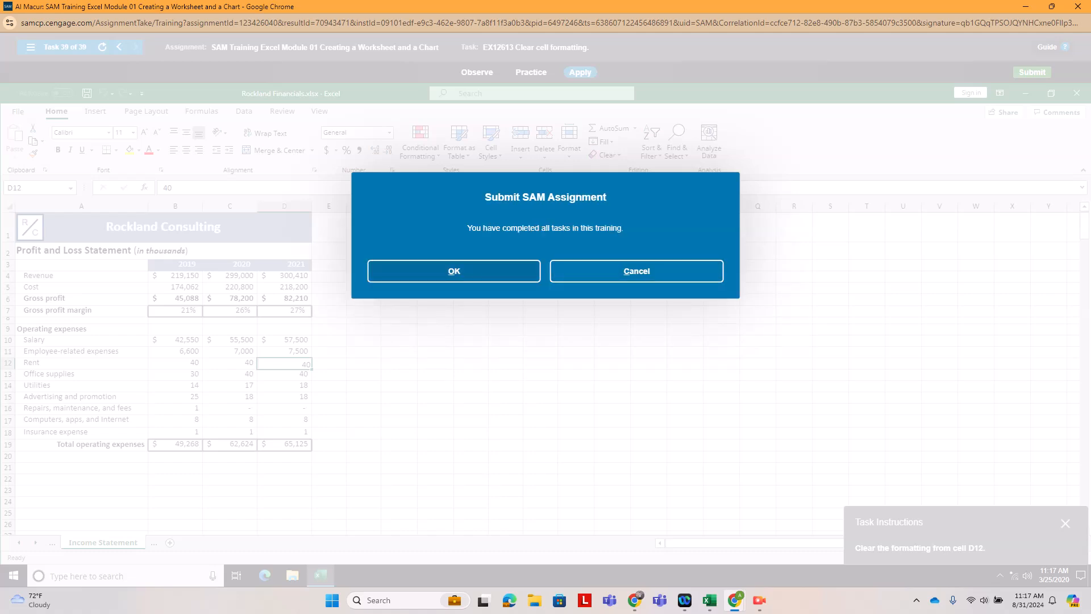
Submit the completed SAM training assignment and close its completion summary.
click(525, 276)
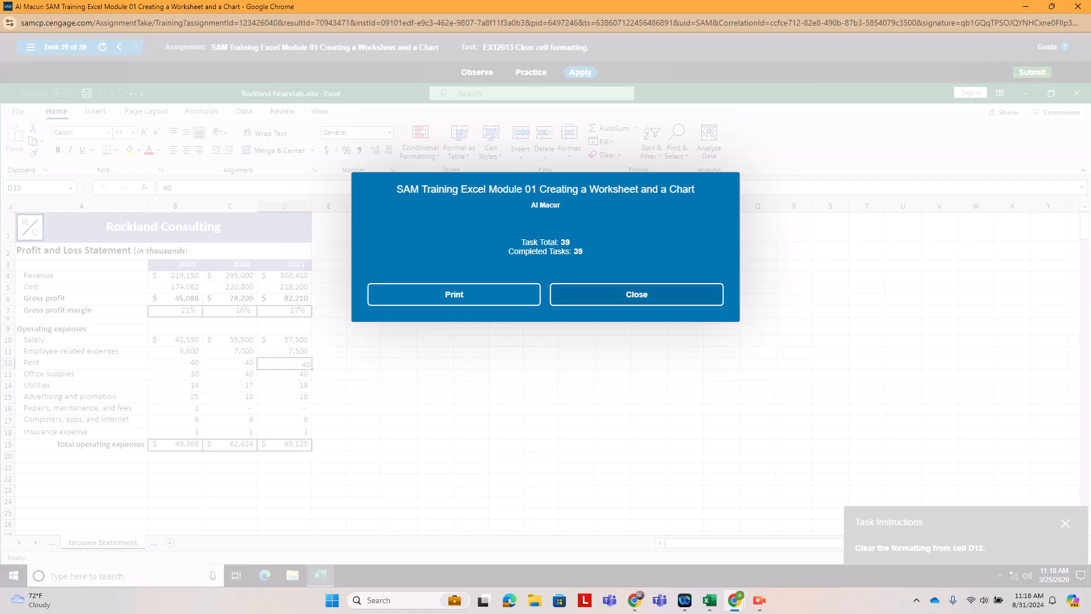
click(636, 293)
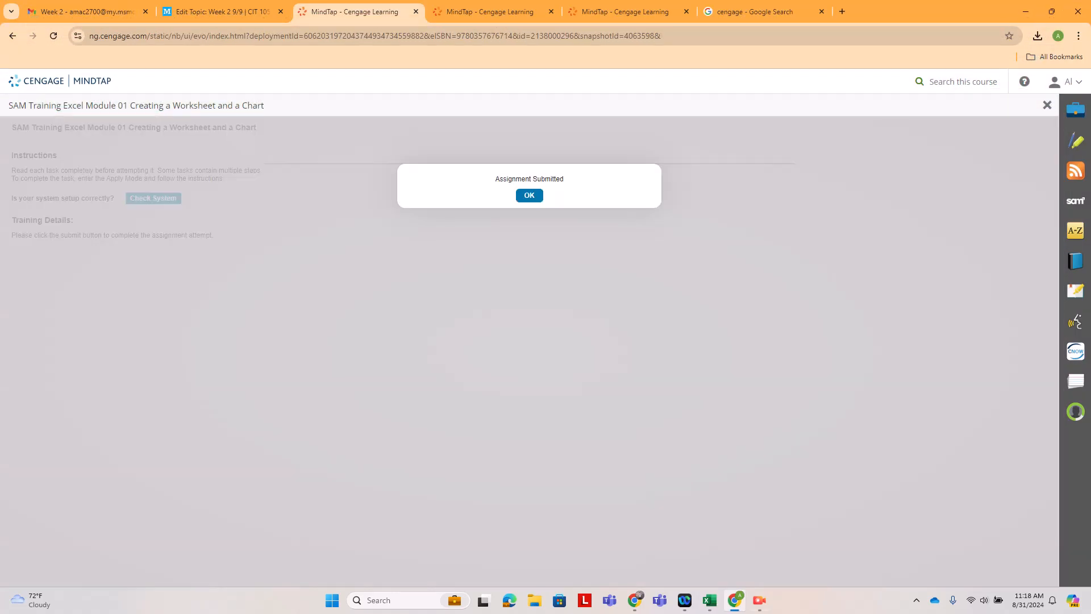
click(759, 600)
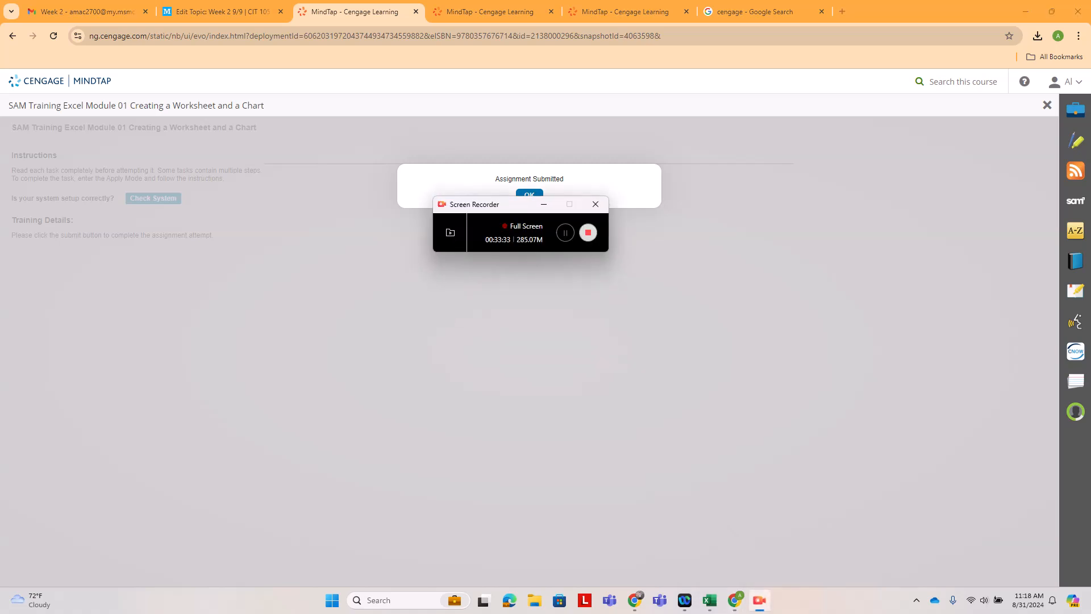
click(588, 233)
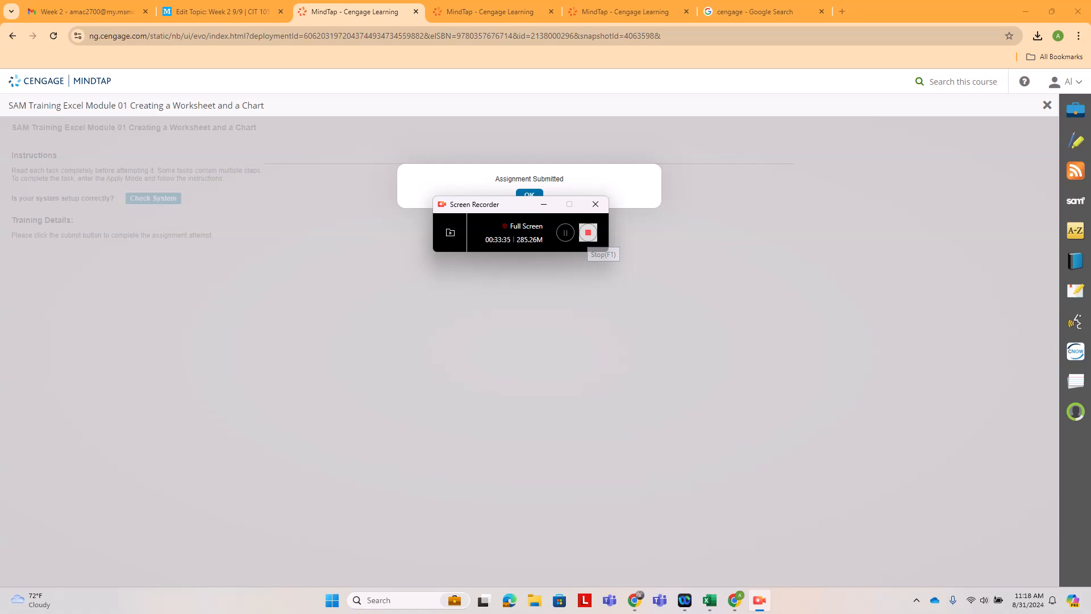